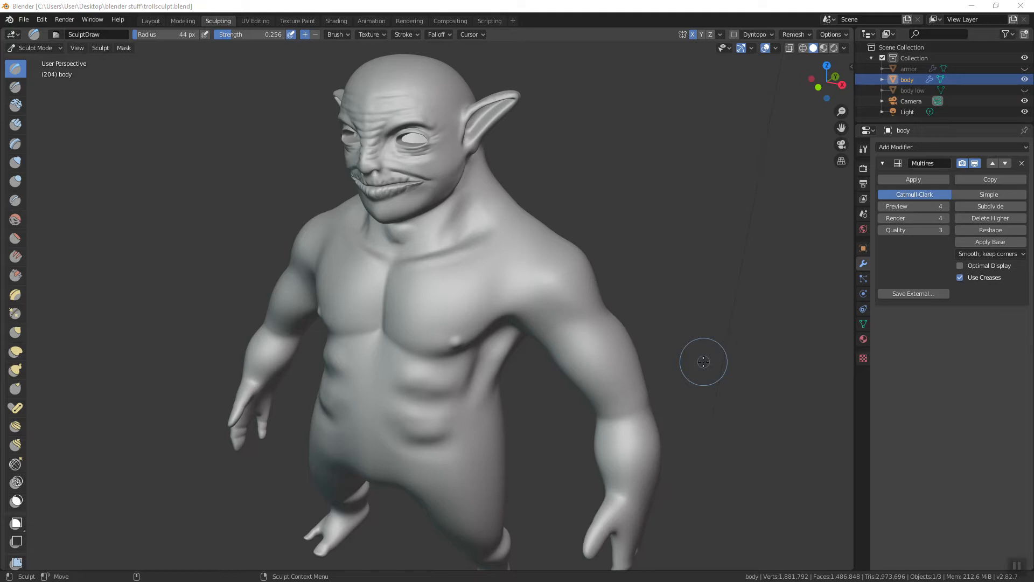
Step: Examine the available keymap presets in the preferences, keeping Industry Compatible, and close the preferences
left_click(406, 331, "alt")
mouse_move(416, 328)
middle_mouse_down()
mouse_move(381, 339)
mouse_move(411, 317)
mouse_move(393, 328)
mouse_move(383, 316)
middle_mouse_up()
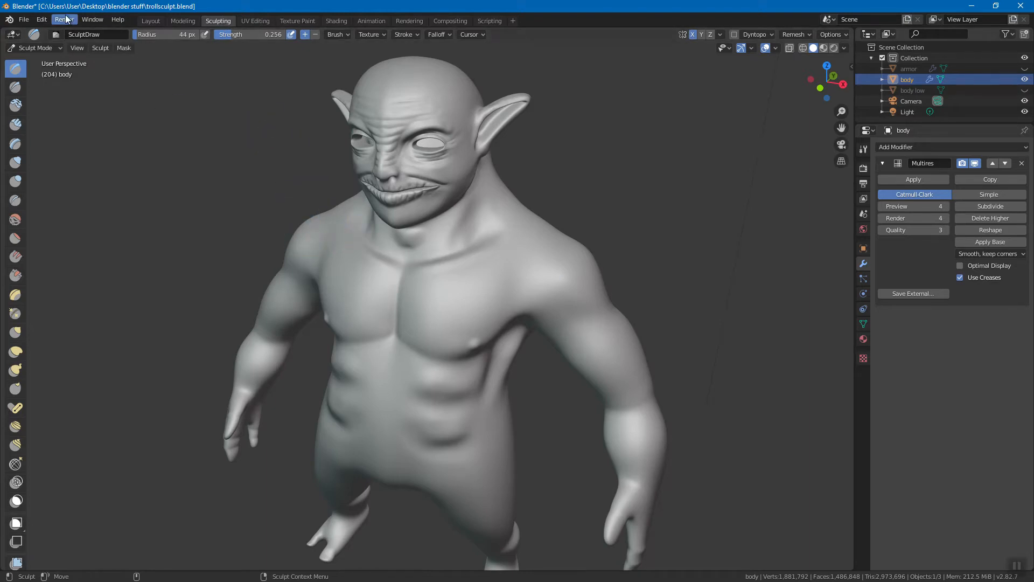
left_click(43, 22)
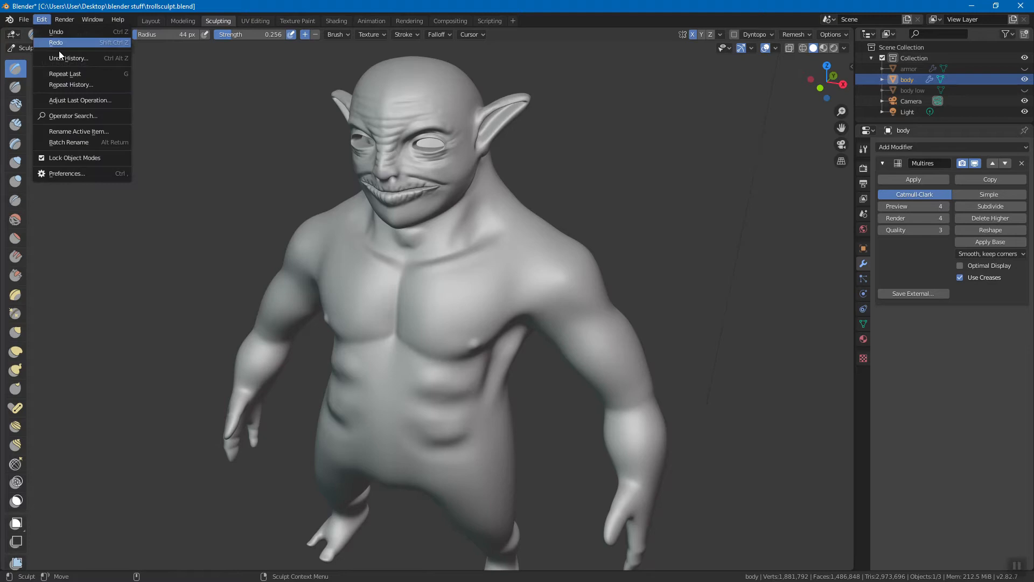
left_click(76, 173)
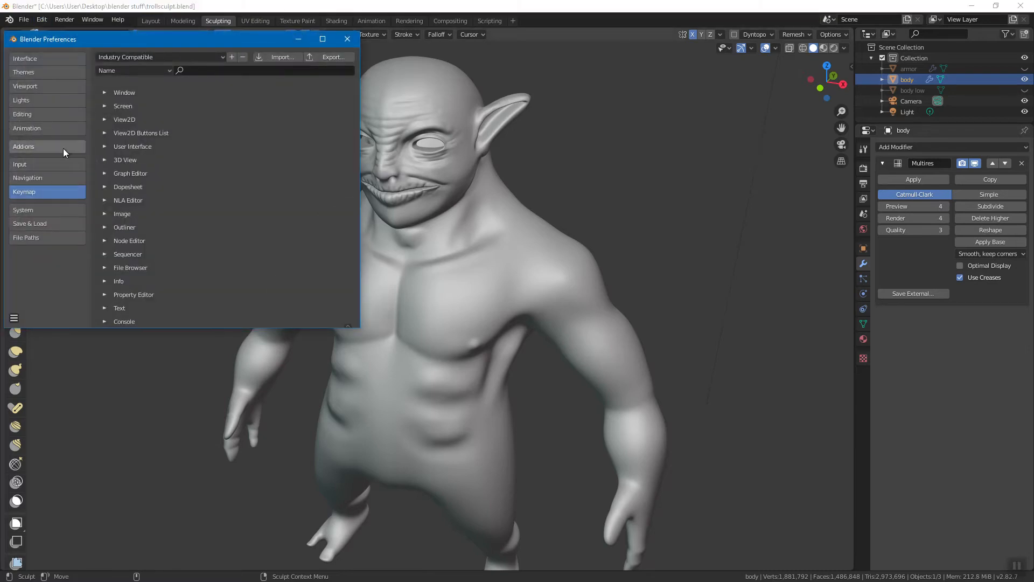
left_click(131, 57)
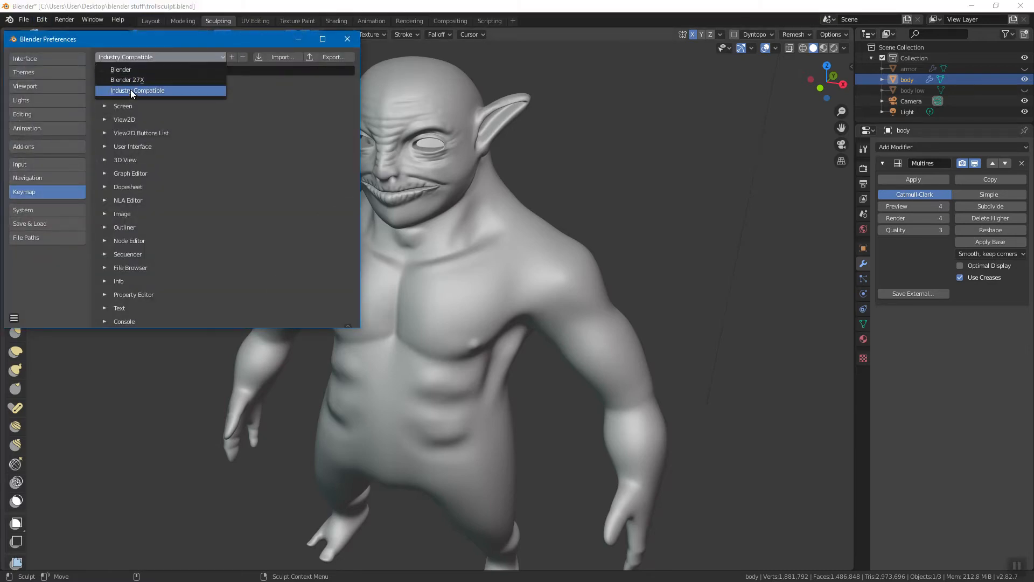
left_click(347, 39)
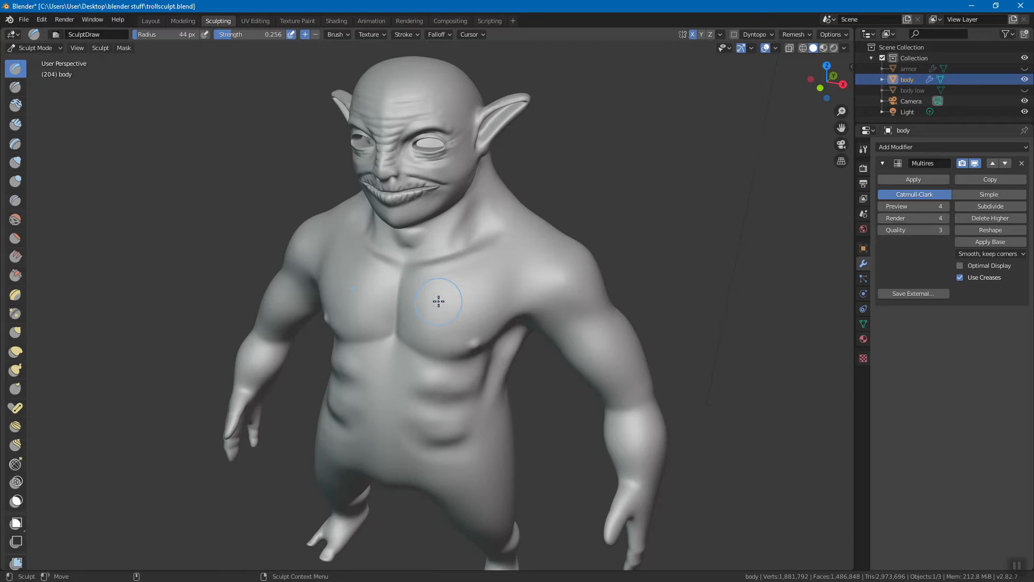
Step: View the body's mesh in the Modeling workspace and return to the Sculpting workspace
mouse_move(439, 301)
middle_mouse_down("shift")
mouse_move(423, 272)
mouse_move(508, 293)
mouse_move(411, 270)
mouse_move(435, 289)
mouse_move(526, 280)
mouse_move(440, 226)
mouse_move(472, 237)
mouse_move(436, 251)
middle_mouse_up("shift")
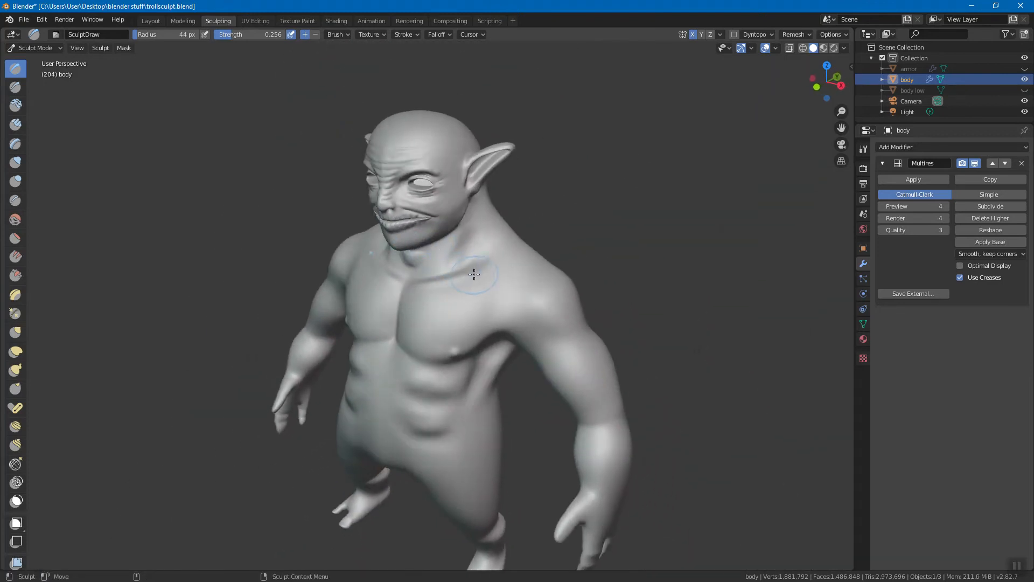
left_click(182, 21)
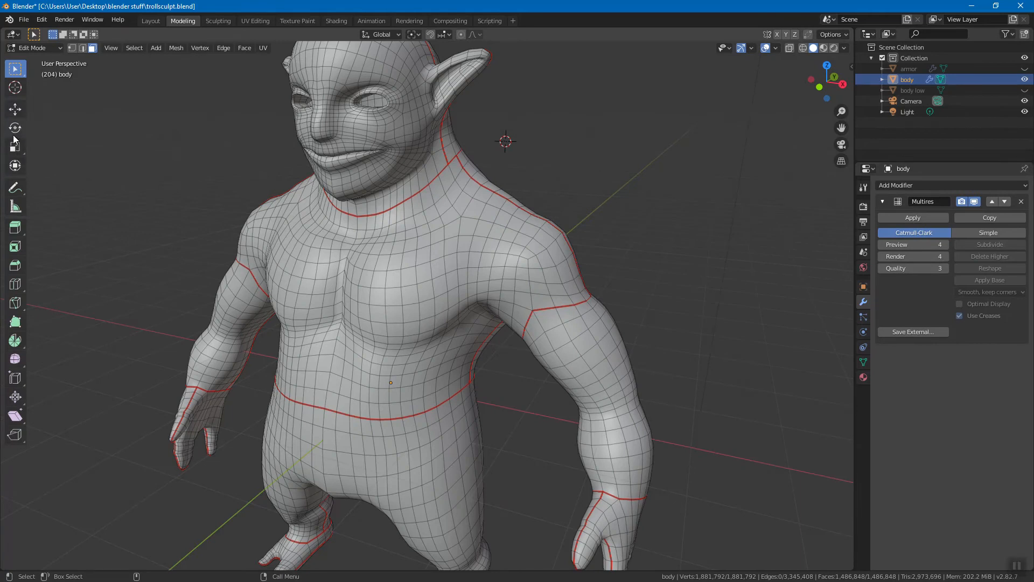
left_click(217, 20)
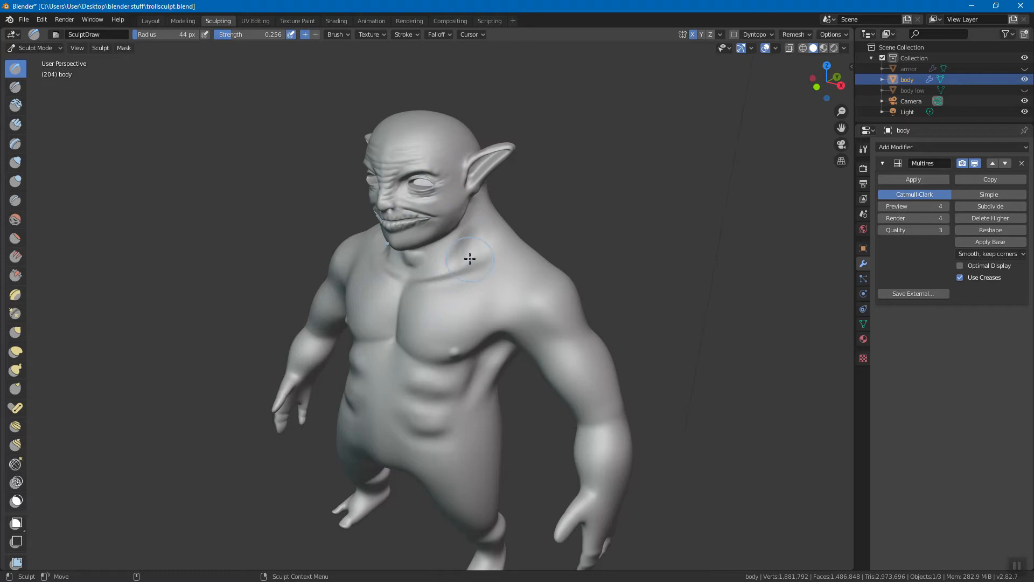
Step: Try Studio lighting in the viewport shading settings and return to MatCap lighting
left_click(845, 48)
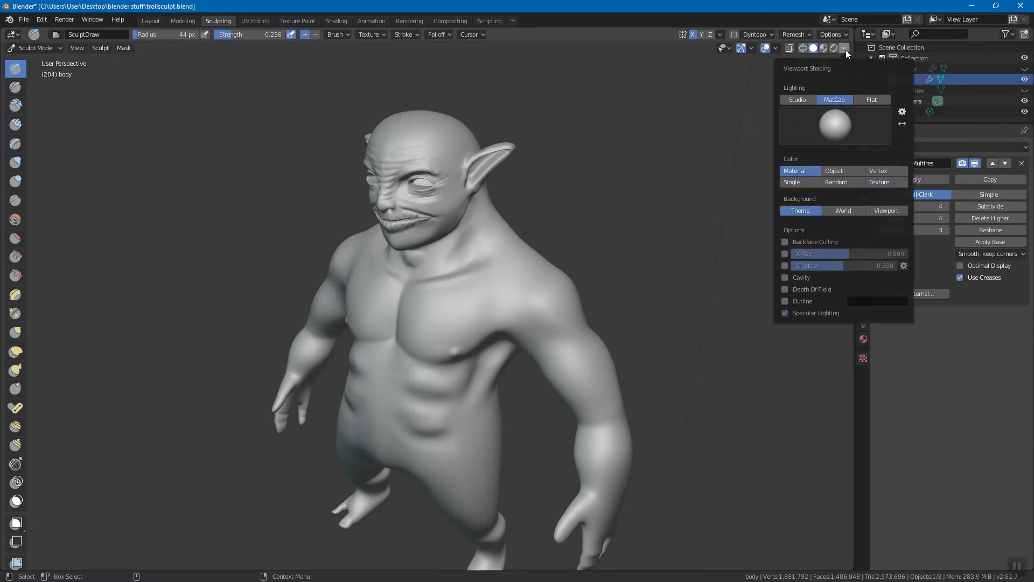
left_click(803, 101)
left_click(830, 100)
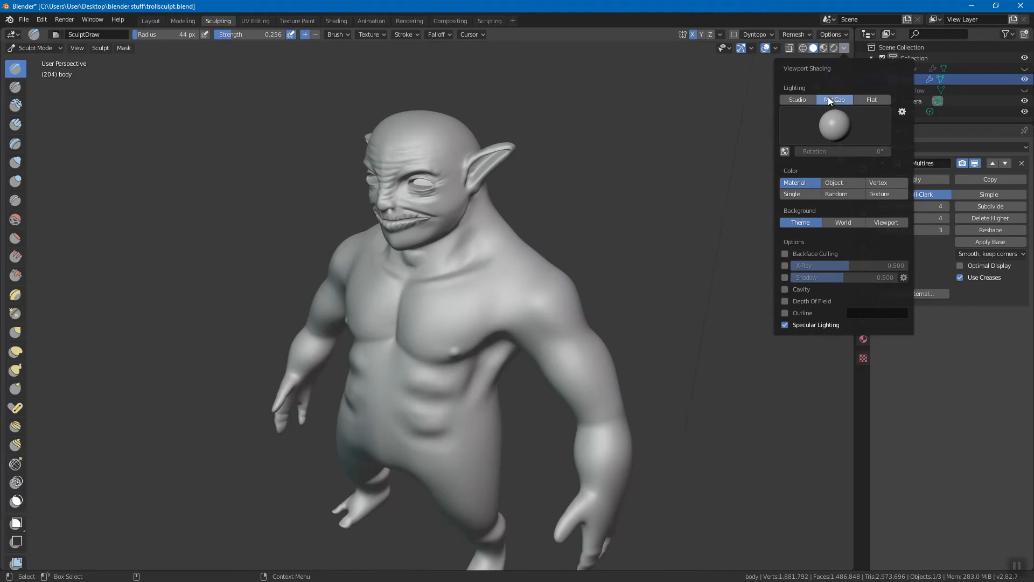
Step: Preview the green and the matte red matcaps on the body, and restore the light grey matcap
left_click(840, 124)
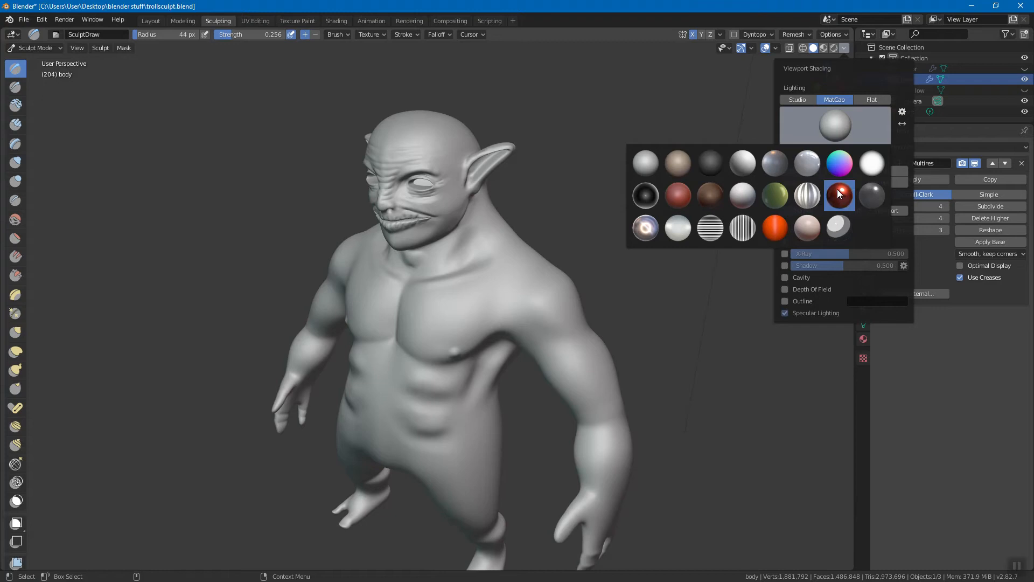
left_click(776, 201)
left_click(827, 125)
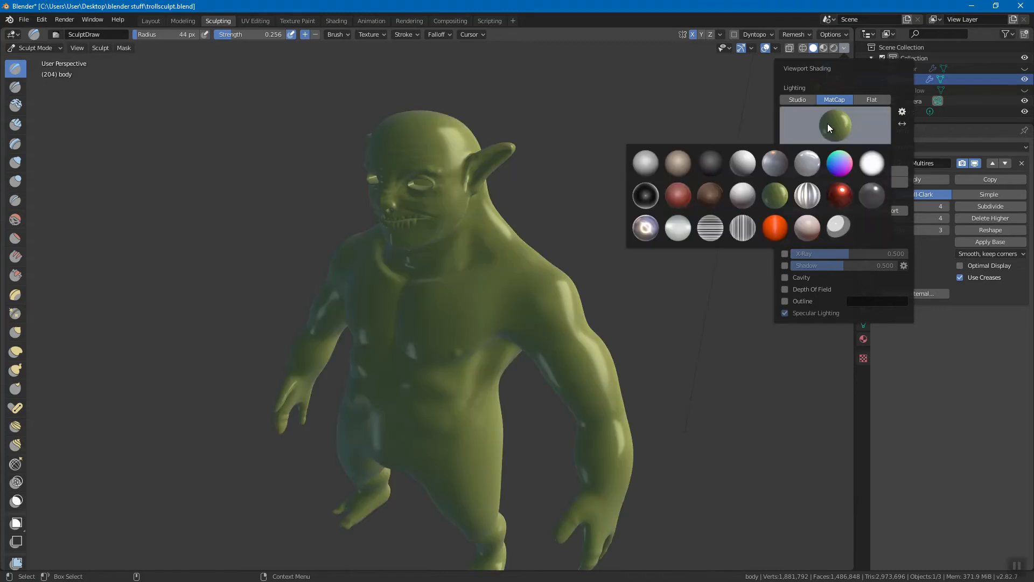
left_click(677, 200)
left_click(828, 127)
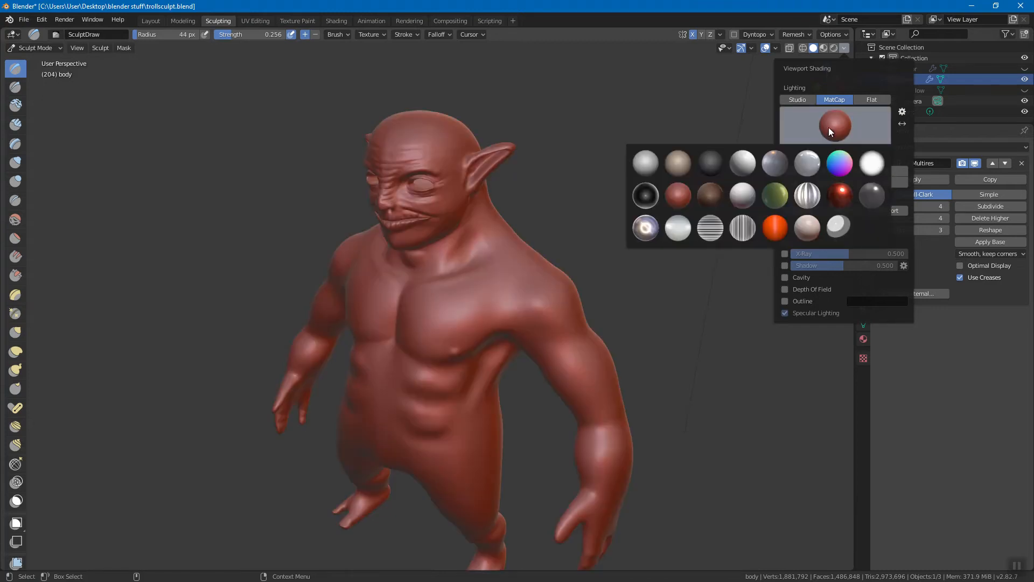
left_click(652, 165)
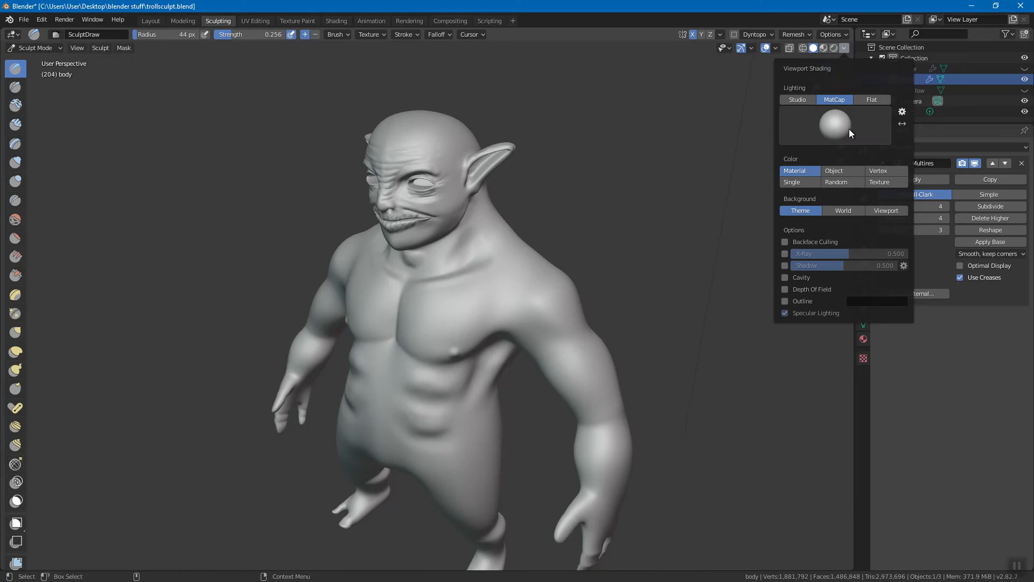
Step: Preview the glossy dark red matcap on the body, and set the light grey matcap again
left_click(834, 125)
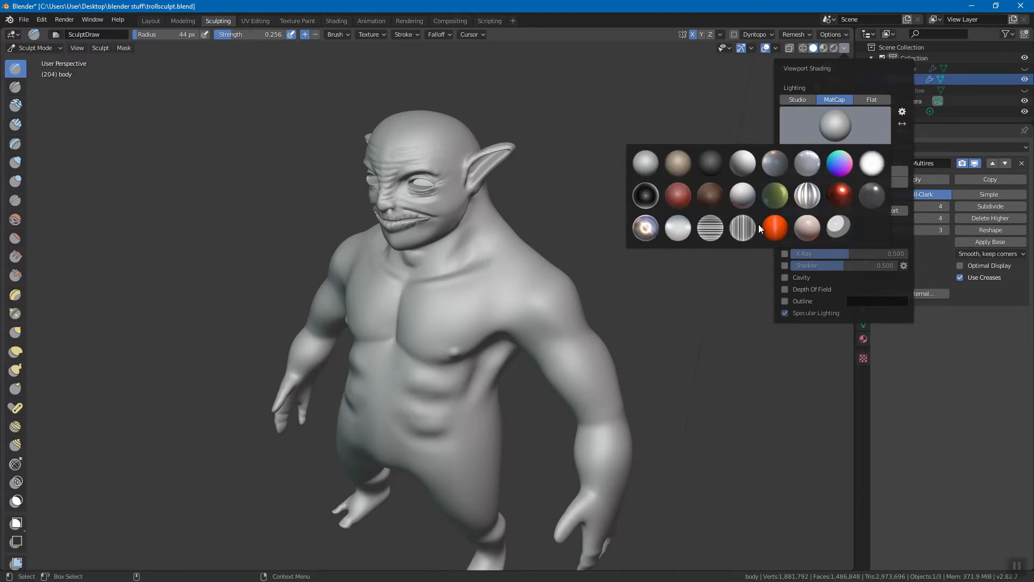
left_click(838, 196)
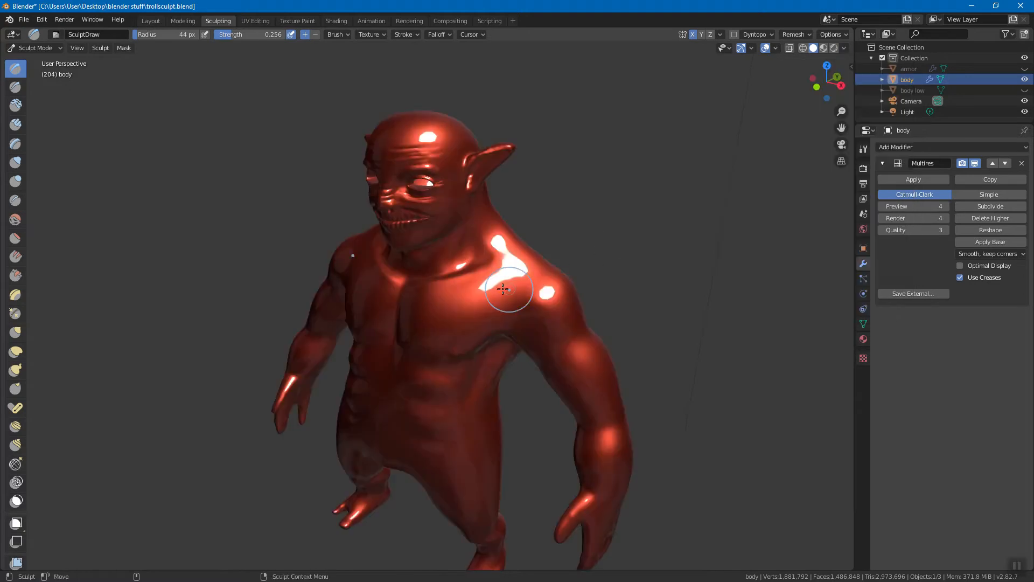
left_click(845, 47)
left_click(837, 126)
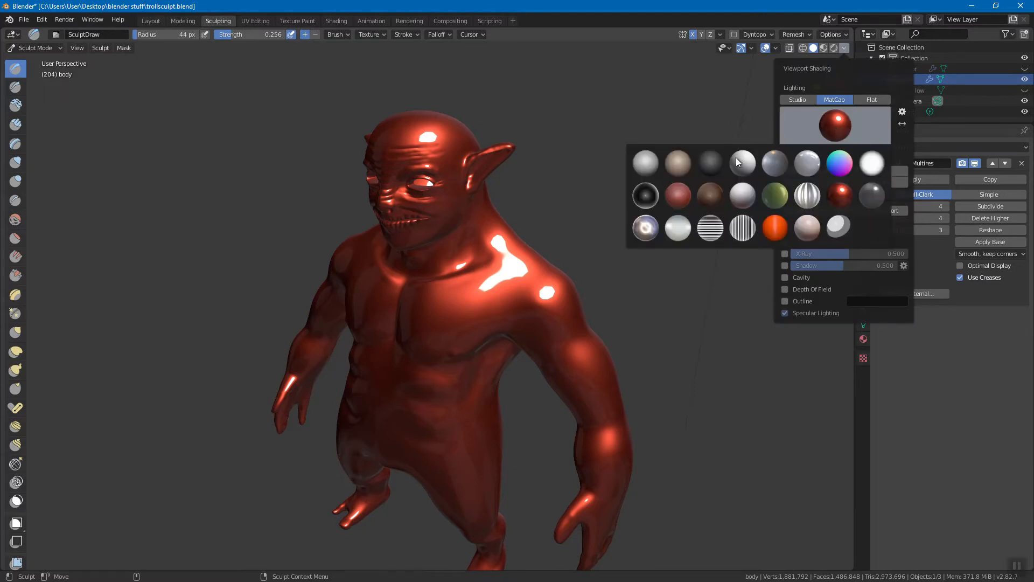
left_click(638, 164)
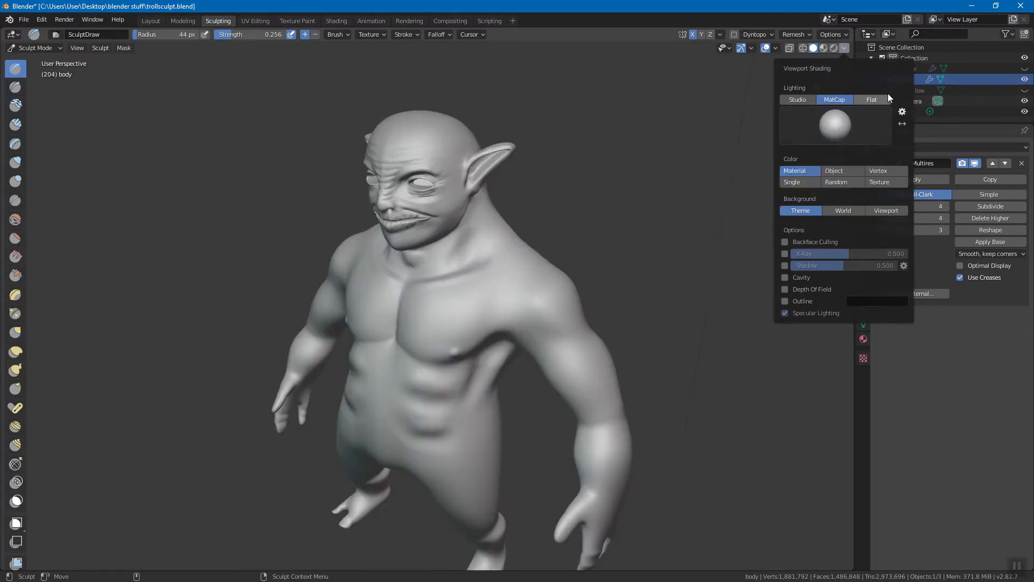
left_click(845, 47)
Step: Compare the body in Wireframe, Solid and Material Preview shading, and return to Solid
left_click(803, 49)
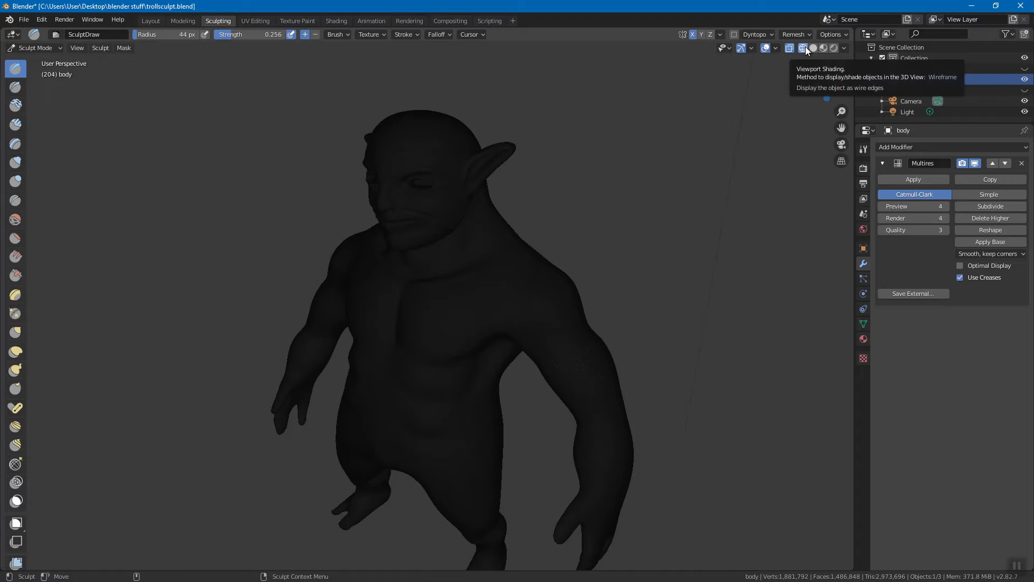
left_click(814, 48)
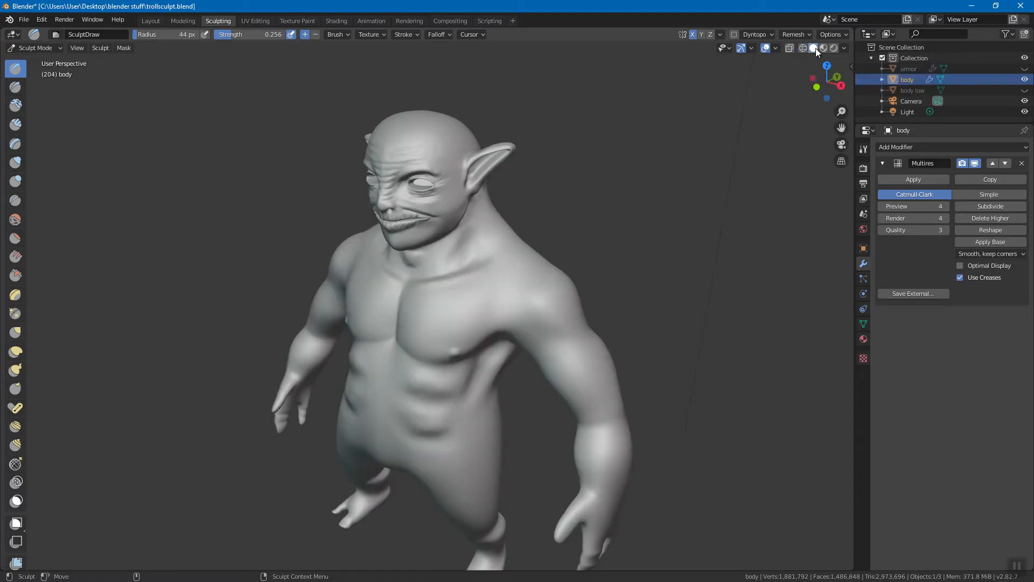
left_click(825, 49)
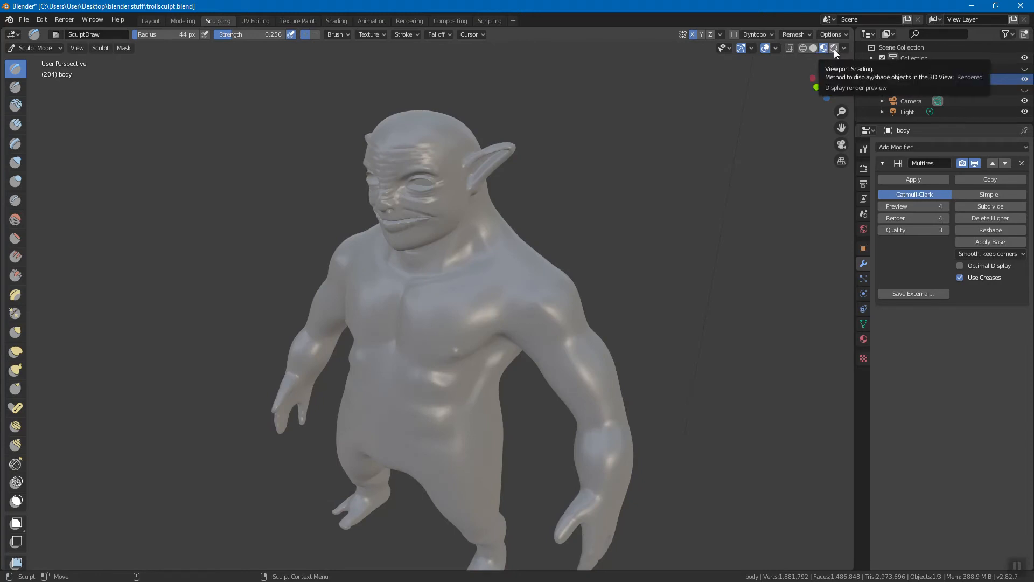
left_click(812, 48)
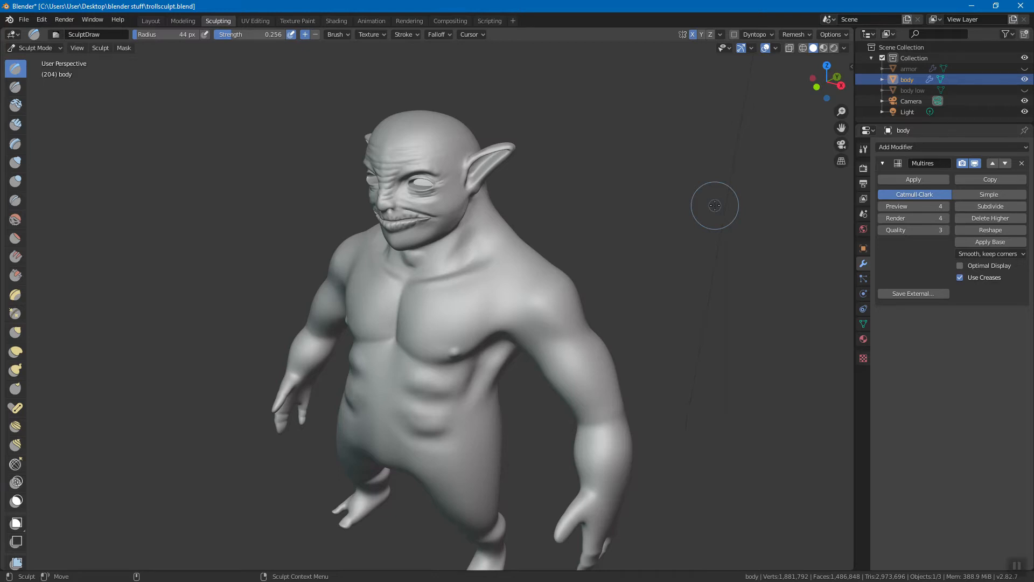
mouse_move(403, 330)
middle_mouse_down()
mouse_move(418, 330)
mouse_move(402, 330)
middle_mouse_up()
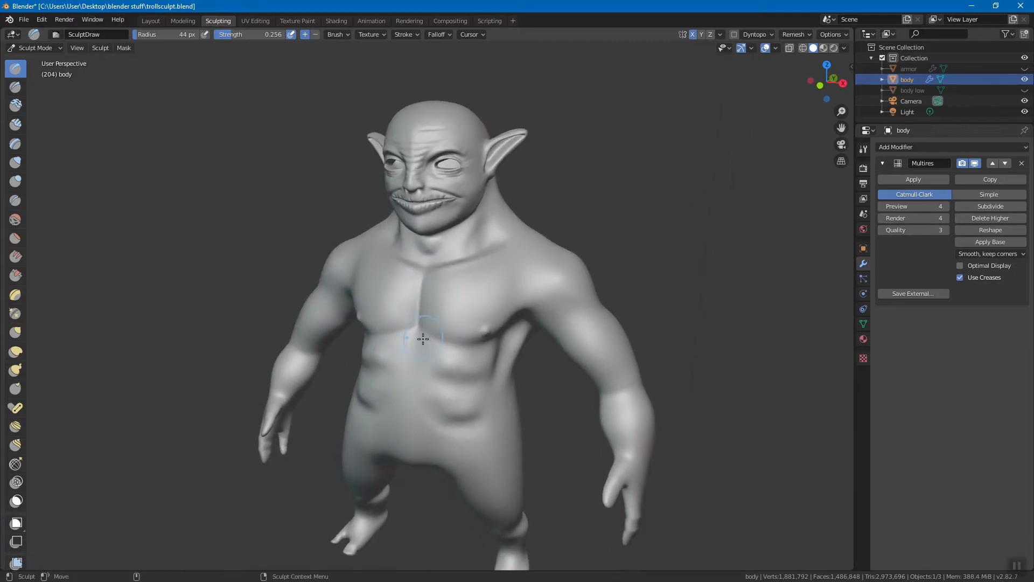
mouse_move(408, 335)
middle_mouse_down()
mouse_move(402, 342)
mouse_move(404, 323)
mouse_move(418, 323)
middle_mouse_up()
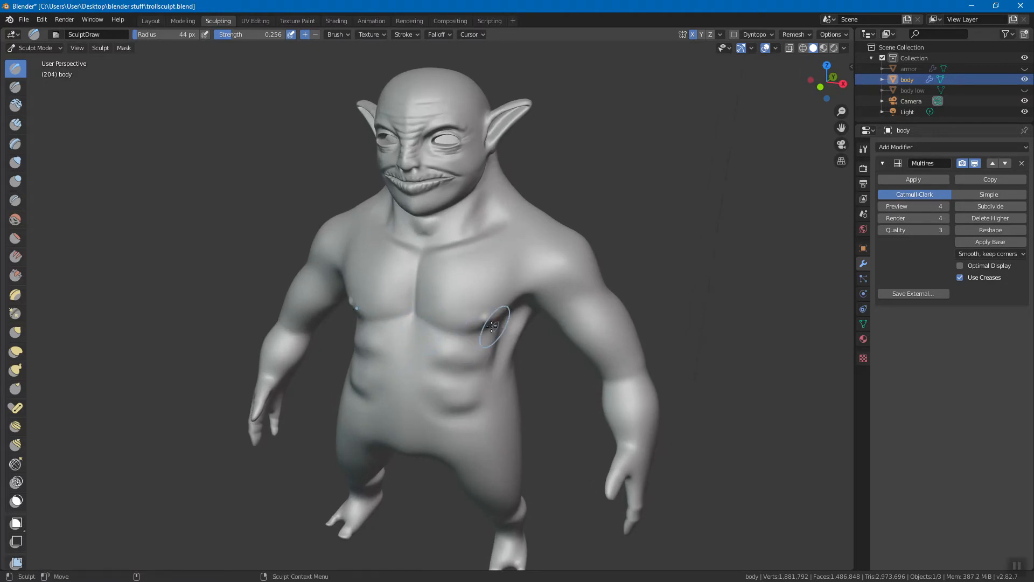
mouse_move(475, 358)
middle_mouse_down()
mouse_move(467, 363)
mouse_move(458, 344)
middle_mouse_up()
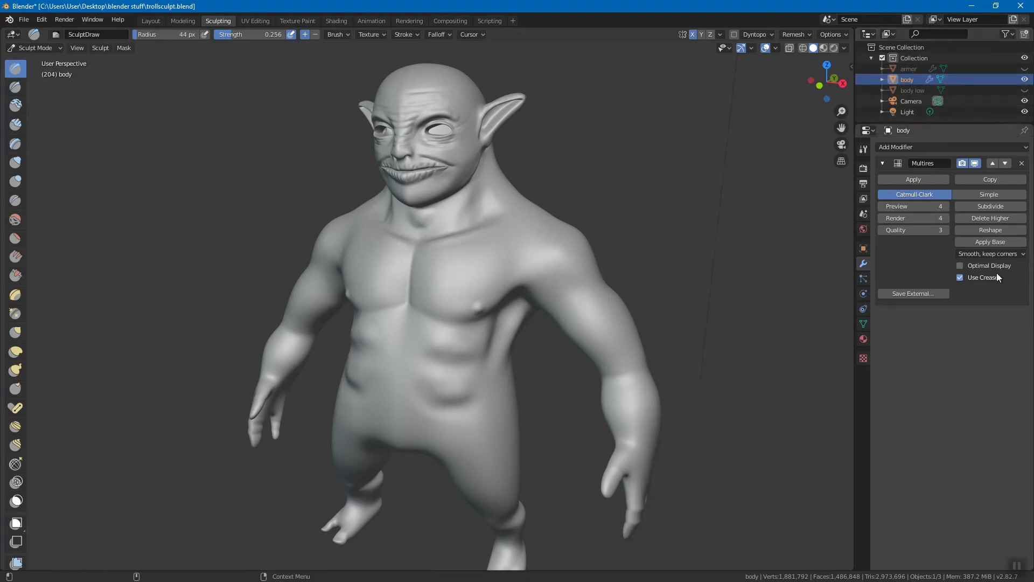
Step: Look up the Multiresolution modifier among the modifiers that can be added to the body
left_click(907, 147)
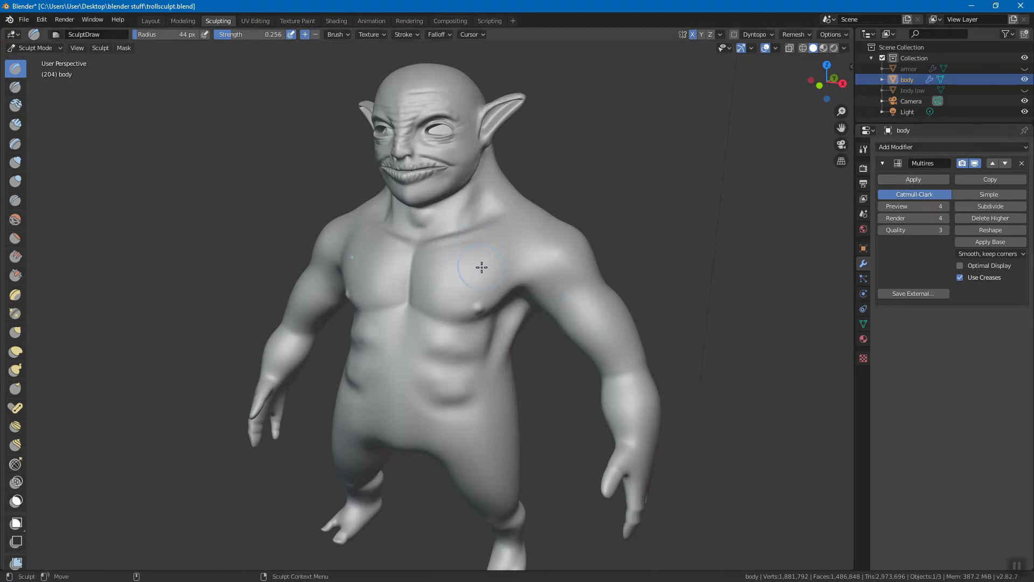
left_click(931, 146)
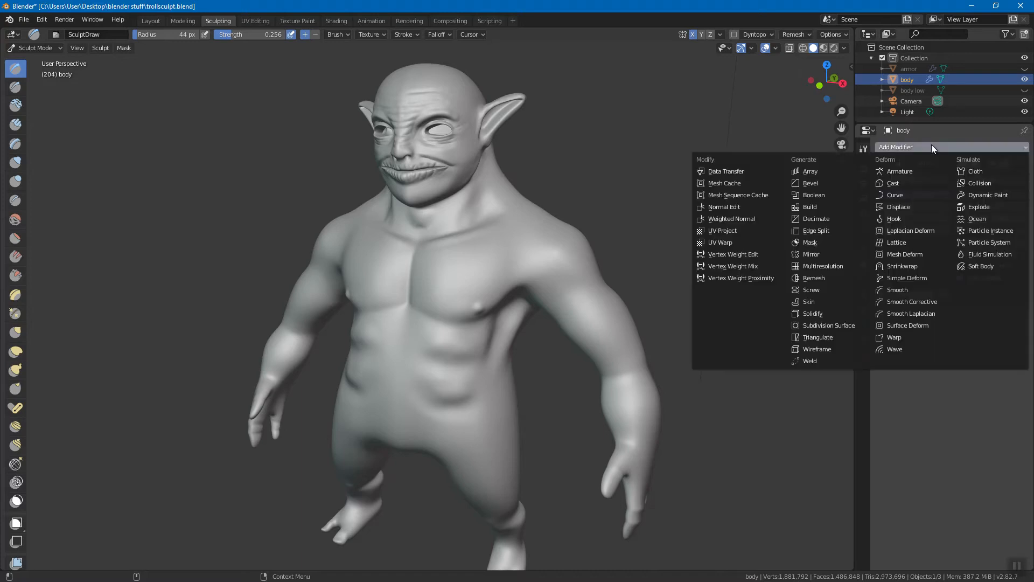
left_click(838, 265)
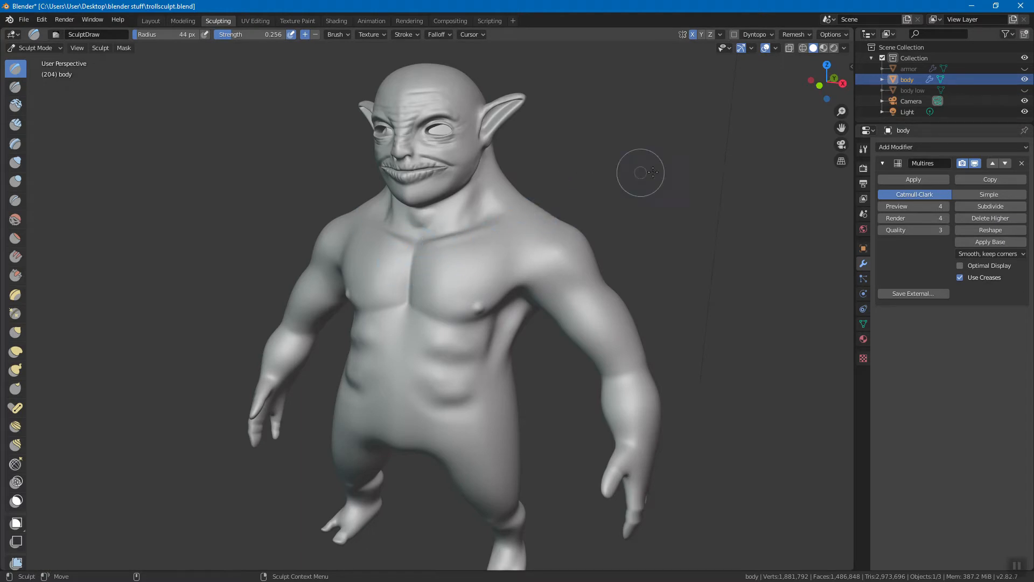
Step: Inspect the mesh density on the body's chest in Wireframe shading up close, and return to Solid shading
left_click(803, 47)
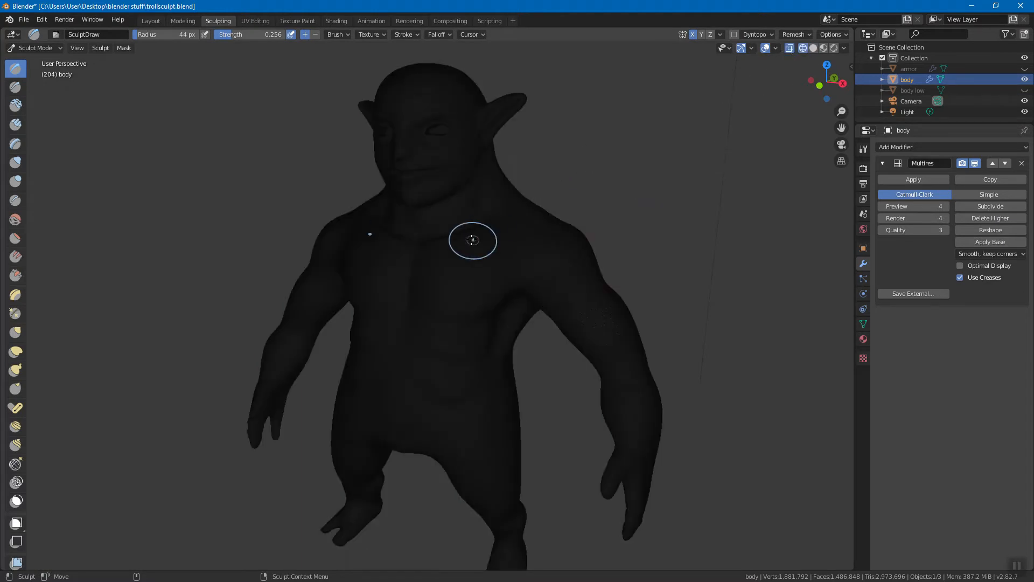
right_click_drag(485, 301, 603, 323, "alt")
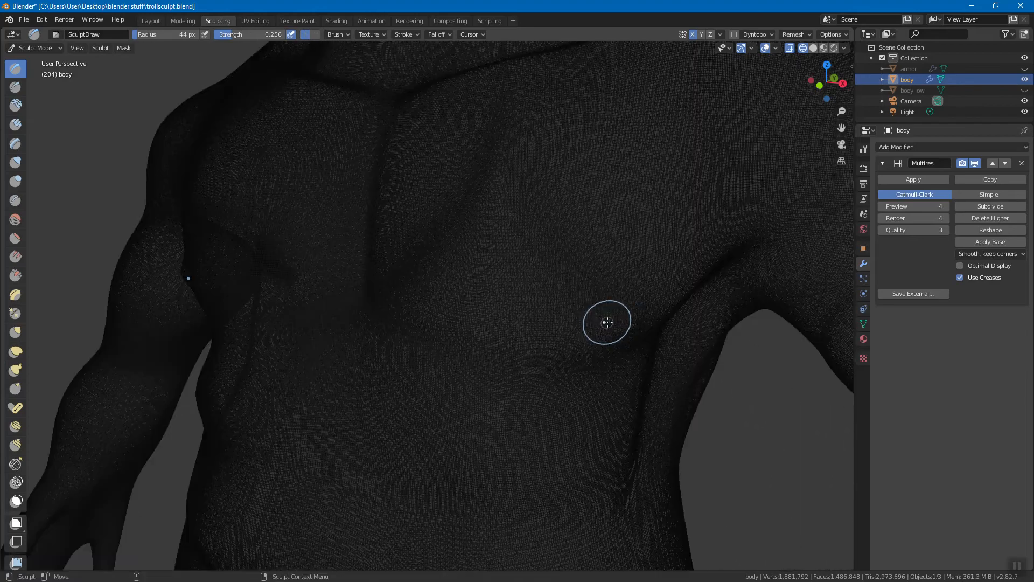
left_click_drag(610, 314, 586, 331, "alt")
middle_click_drag(586, 332, 631, 331)
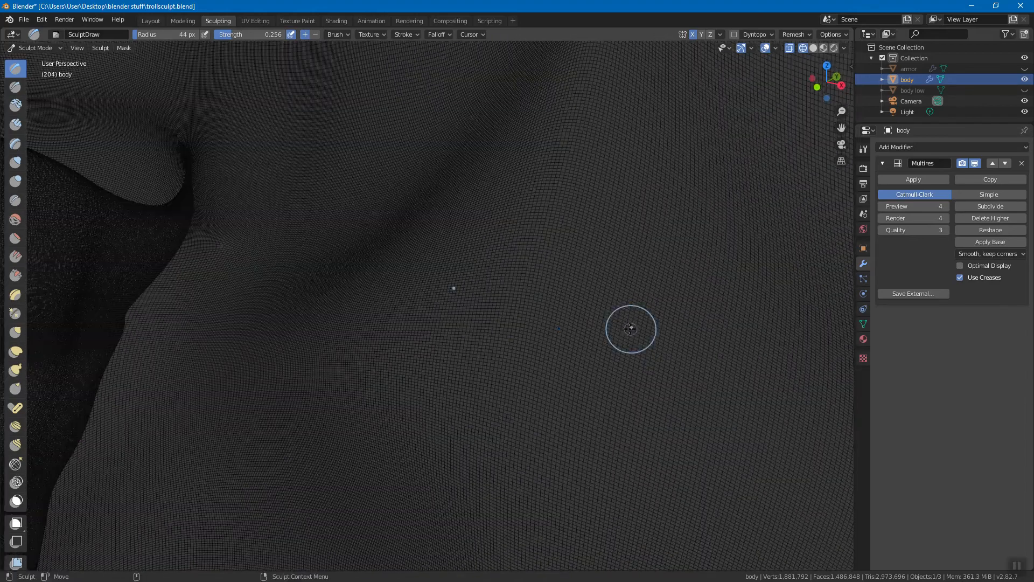
right_click_drag(650, 314, 447, 307, "alt")
mouse_move(442, 306)
left_mouse_down("alt")
mouse_move(474, 306)
mouse_move(455, 318)
left_mouse_up("alt")
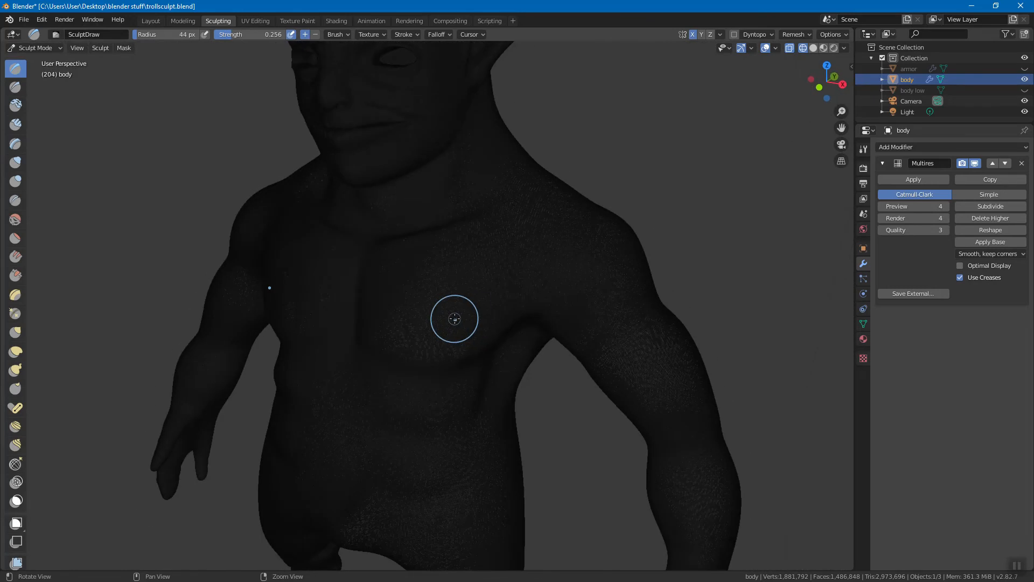
right_click_drag(455, 319, 518, 310, "alt")
mouse_move(630, 260)
right_mouse_down("alt")
mouse_move(604, 334)
mouse_move(580, 284)
right_mouse_up("alt")
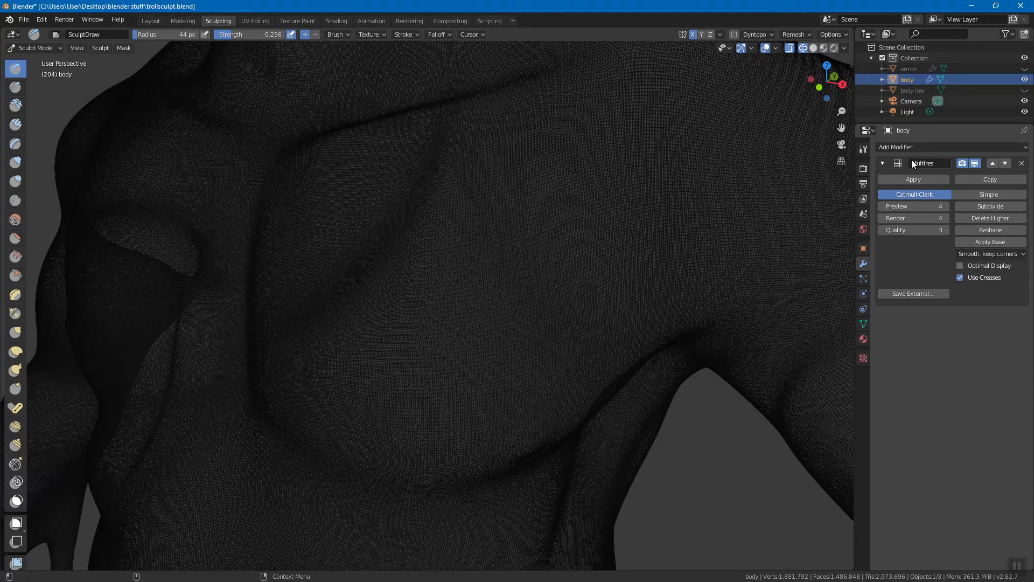
left_click(813, 48)
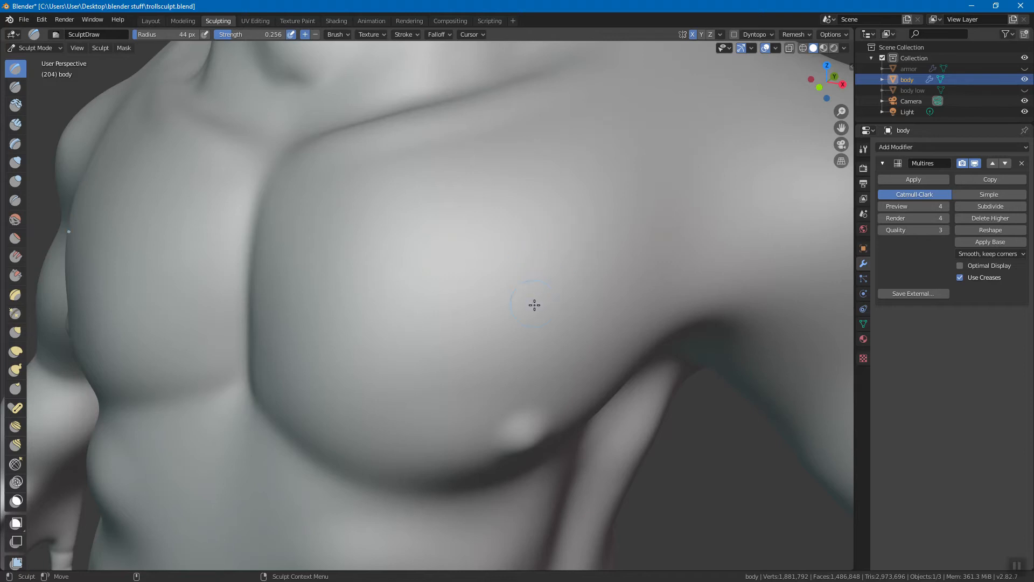
scroll(548, 289, "down", 5)
mouse_move(481, 255)
middle_mouse_down()
mouse_move(435, 194)
mouse_move(415, 234)
mouse_move(453, 259)
mouse_move(496, 243)
mouse_move(526, 282)
middle_mouse_up()
scroll(497, 244, "up", 2)
scroll(520, 271, "up", 2)
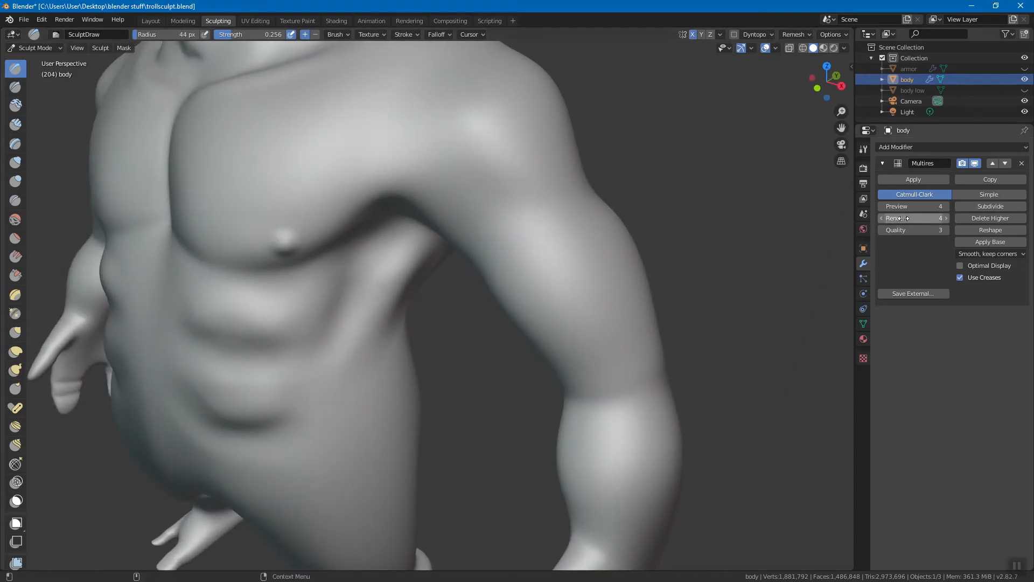
Step: Compare the body at lower Multires preview levels, and return the Preview and Render levels to 4
left_click(881, 206)
left_click(881, 206)
left_click(944, 207)
left_click(946, 207)
left_click(946, 218)
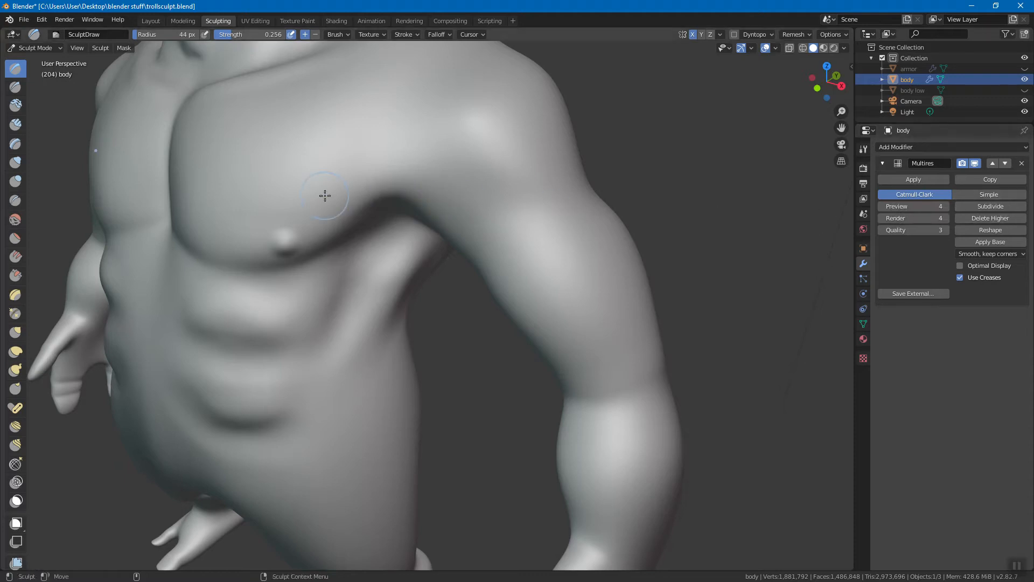
Step: Try out smaller and larger SculptDraw brush sizes over the arm, enlarging the radius to 173 px
mouse_move(584, 261)
middle_mouse_down()
mouse_move(541, 261)
mouse_move(512, 245)
middle_mouse_up()
right_click(486, 225)
key("bracketright")
key("bracketleft")
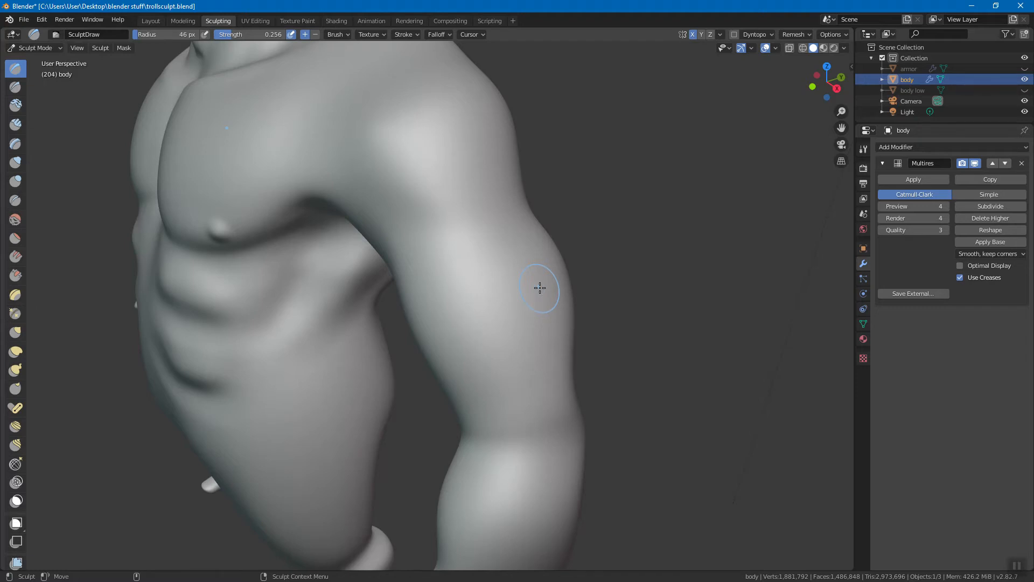
key("bracketleft")
key("bracketright")
key("bracketright")
key("f")
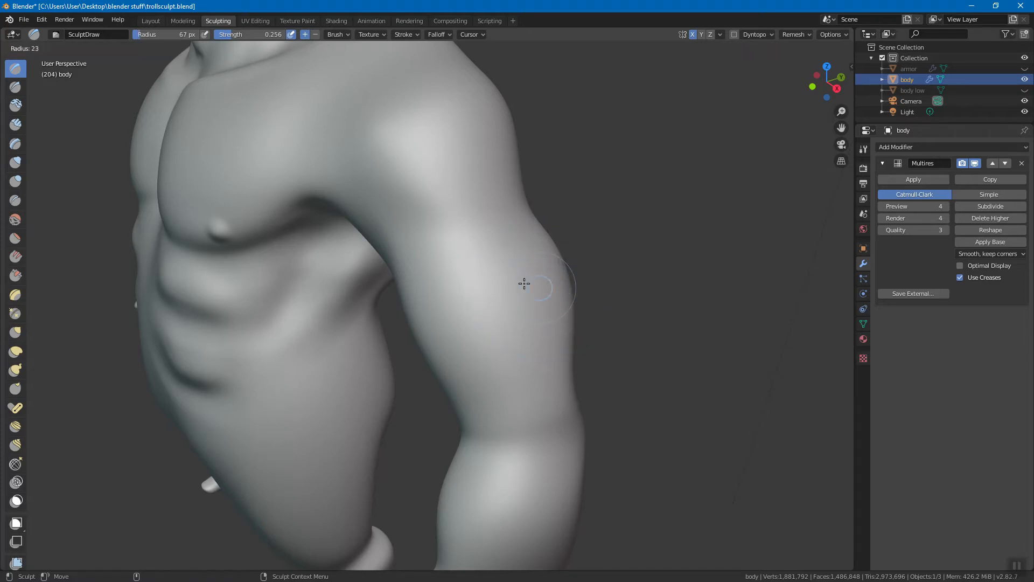
left_click(604, 310)
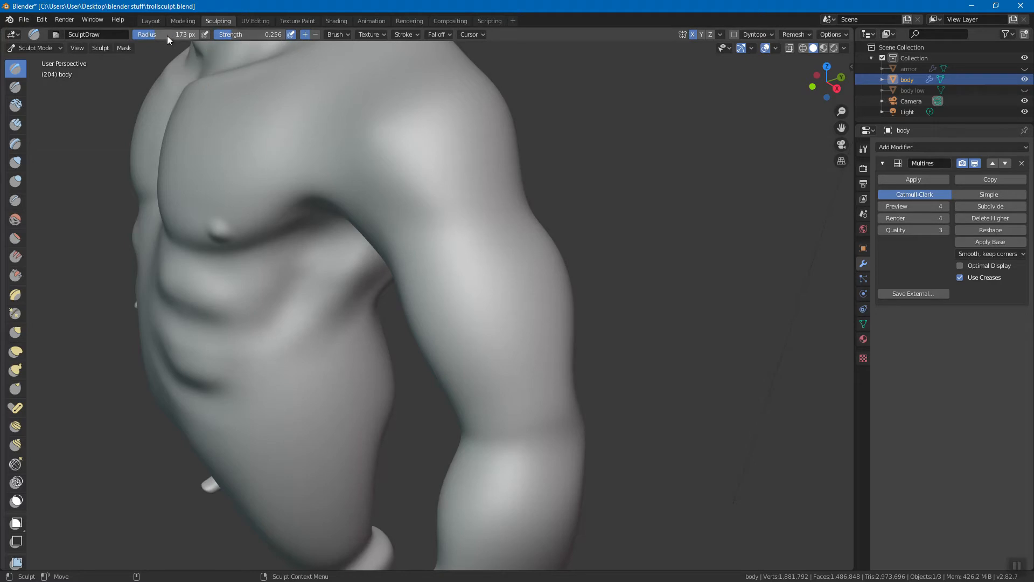
Step: Reduce the SculptDraw brush radius to 51 px
left_click_drag(148, 34, 135, 35)
key("bracketleft")
key("bracketleft")
key("bracketleft")
key("bracketleft")
key("bracketleft")
Step: Sculpt a lengthwise groove down the outer side of the upper arm and soften it
middle_click_drag(507, 284, 392, 188)
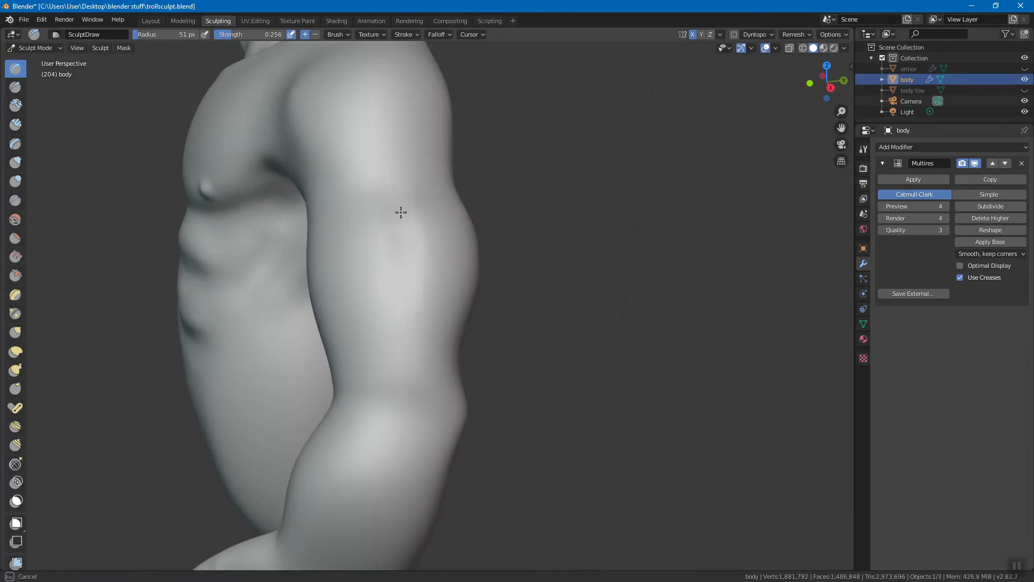
middle_click_drag(405, 324, 470, 274)
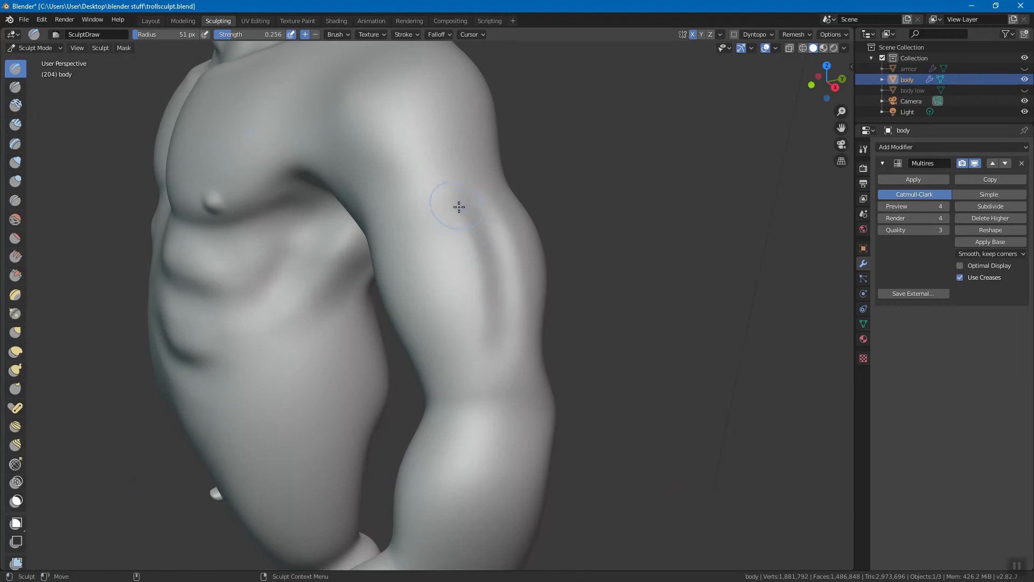
key("b")
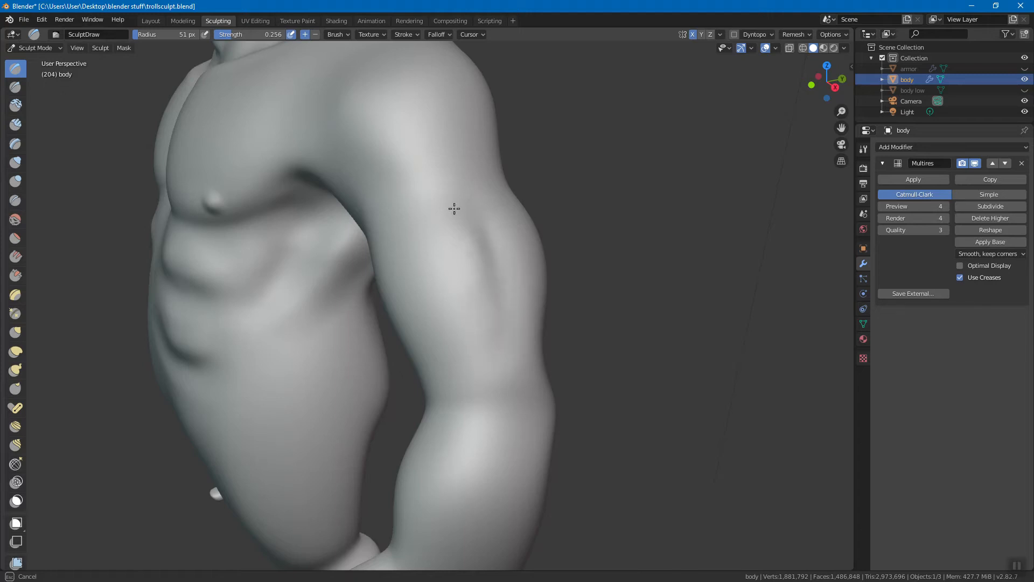
key("Escape")
Step: Carve the lower edge of the biceps on the underside of the upper arm, towards the elbow
middle_click_drag(485, 337, 515, 273)
key("b")
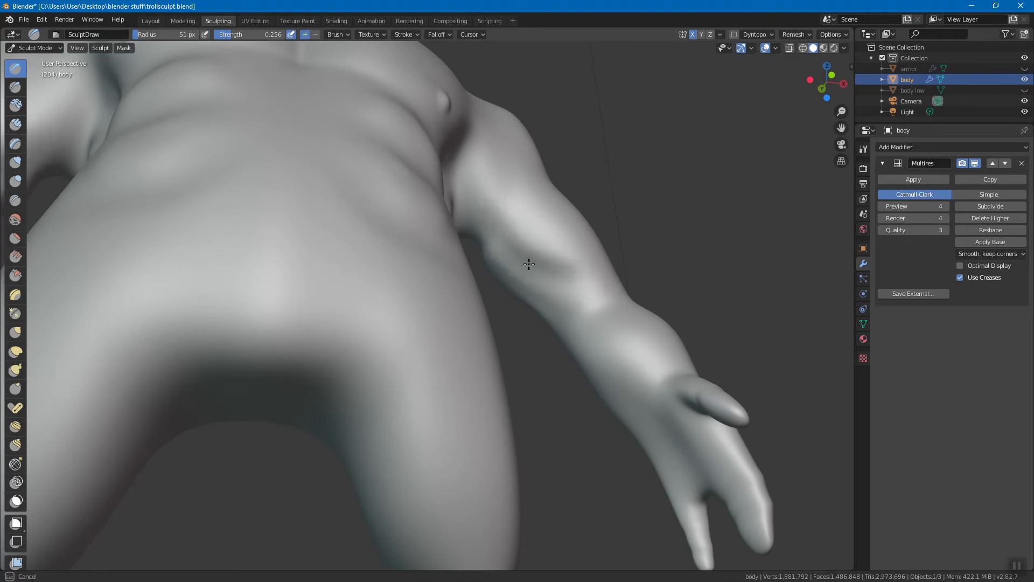
left_click_drag(539, 273, 541, 274)
middle_click_drag(519, 238, 519, 260)
left_click_drag(519, 248, 535, 258)
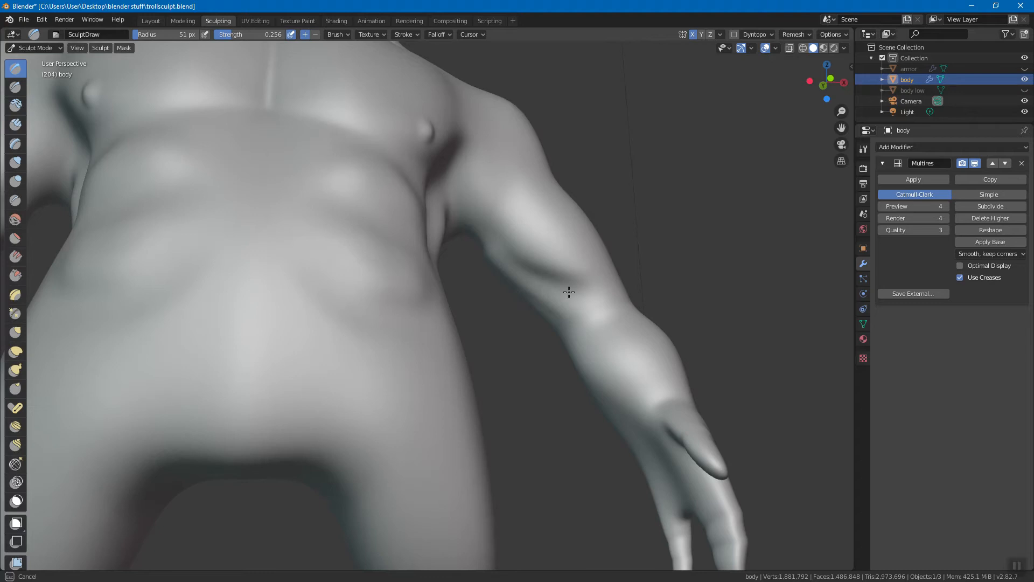
left_click_drag(546, 266, 579, 278)
left_click_drag(488, 241, 559, 240)
Step: Define the crease at the inside of the elbow where the biceps meets the forearm
mouse_move(559, 240)
middle_mouse_down()
mouse_move(501, 296)
mouse_move(476, 296)
mouse_move(505, 318)
middle_mouse_up()
mouse_move(526, 302)
left_mouse_down()
mouse_move(528, 337)
mouse_move(496, 371)
mouse_move(509, 372)
left_mouse_up()
middle_click_drag(508, 372, 502, 371)
mouse_move(501, 372)
left_mouse_down()
mouse_move(518, 357)
mouse_move(471, 360)
left_mouse_up()
middle_click_drag(487, 361, 573, 332)
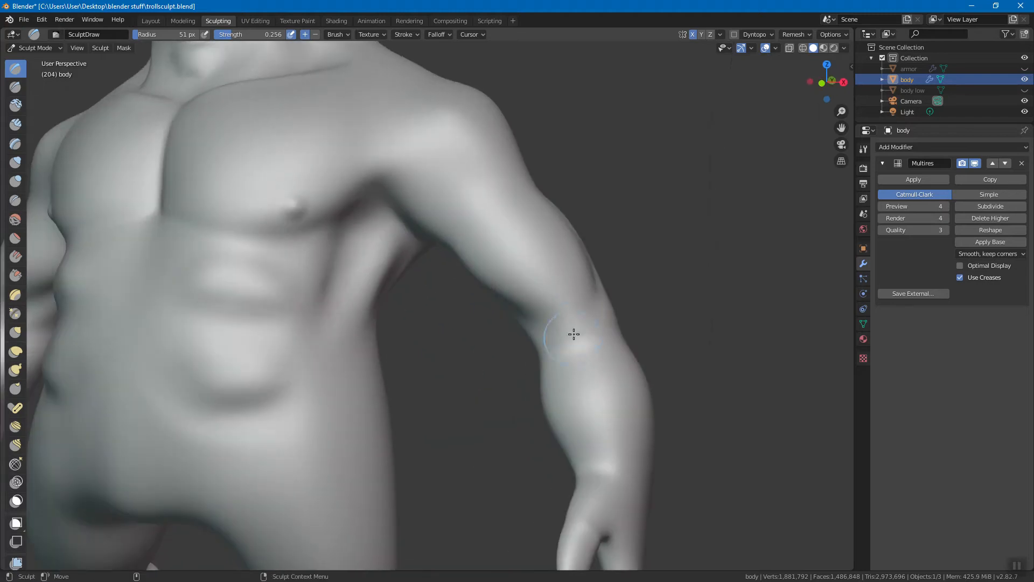
mouse_move(598, 301)
left_mouse_down()
mouse_move(610, 310)
mouse_move(599, 294)
mouse_move(565, 299)
mouse_move(585, 291)
mouse_move(559, 327)
left_mouse_up()
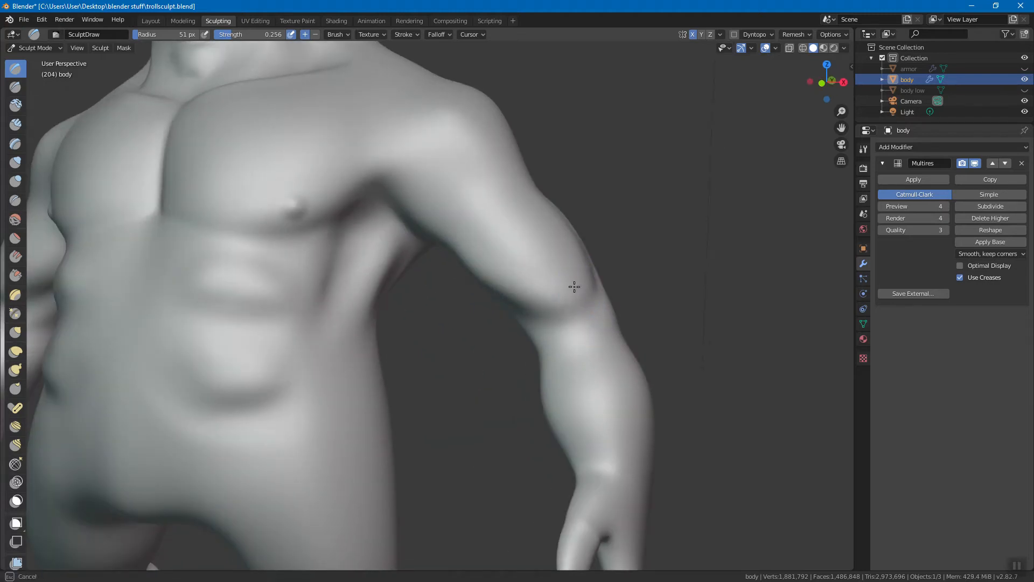
Step: Refine the muscle contours around the arm with further SculptDraw strokes from several angles
middle_click_drag(477, 262, 406, 194)
mouse_move(406, 194)
left_mouse_down()
mouse_move(423, 191)
mouse_move(439, 220)
left_mouse_up()
middle_click_drag(439, 220, 396, 191)
left_click_drag(395, 191, 411, 192)
middle_click_drag(418, 201, 416, 217)
mouse_move(376, 190)
left_mouse_down()
mouse_move(414, 174)
mouse_move(335, 185)
mouse_move(372, 189)
left_mouse_up()
mouse_move(372, 190)
middle_mouse_down()
mouse_move(376, 270)
mouse_move(425, 244)
mouse_move(370, 219)
mouse_move(441, 250)
mouse_move(495, 306)
mouse_move(480, 295)
mouse_move(481, 275)
middle_mouse_up()
mouse_move(480, 275)
left_mouse_down()
mouse_move(469, 325)
mouse_move(480, 307)
left_mouse_up()
Step: Sculpt the outline of the kneecap on the front of the leg
middle_click_drag(492, 319, 367, 269)
left_click_drag(309, 257, 305, 291)
middle_click_drag(341, 270, 392, 282)
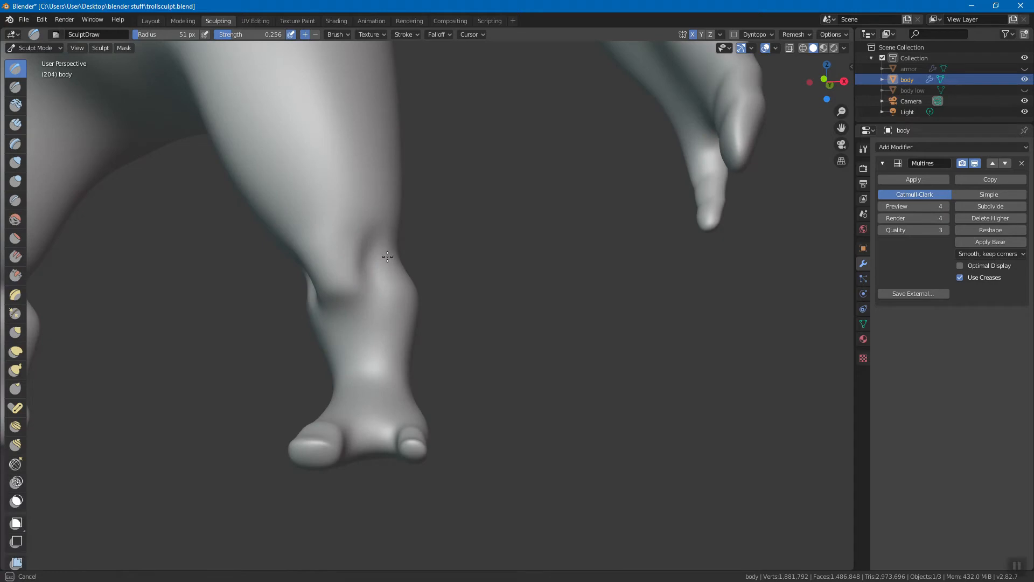
middle_click_drag(376, 300, 404, 286)
mouse_move(404, 286)
left_mouse_down()
mouse_move(406, 260)
mouse_move(414, 292)
mouse_move(381, 215)
mouse_move(358, 220)
mouse_move(376, 181)
left_mouse_up()
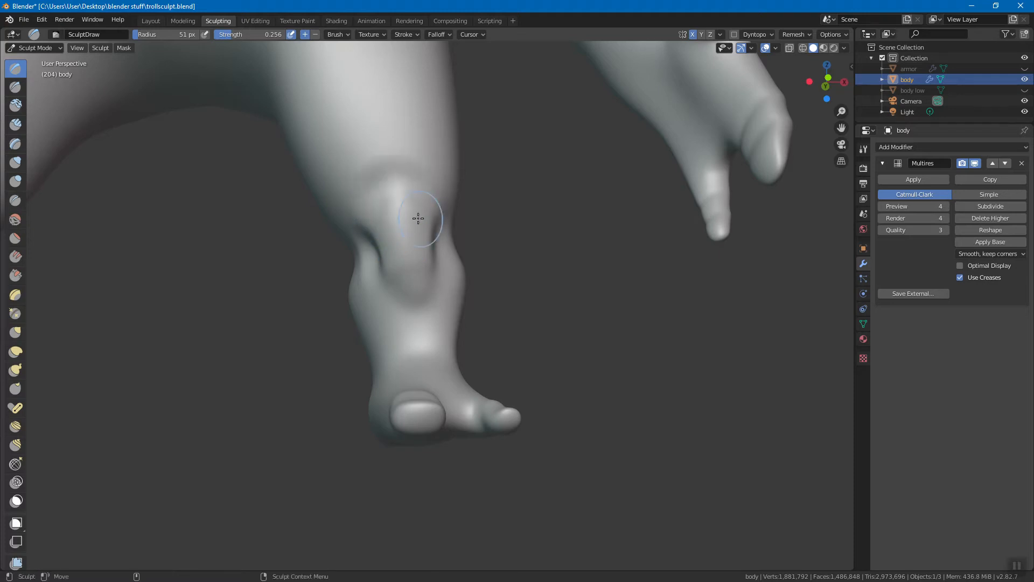
Step: Shape the inner side of the knee and the area just below the kneecap
middle_click_drag(380, 230, 431, 228)
left_click_drag(475, 171, 468, 172)
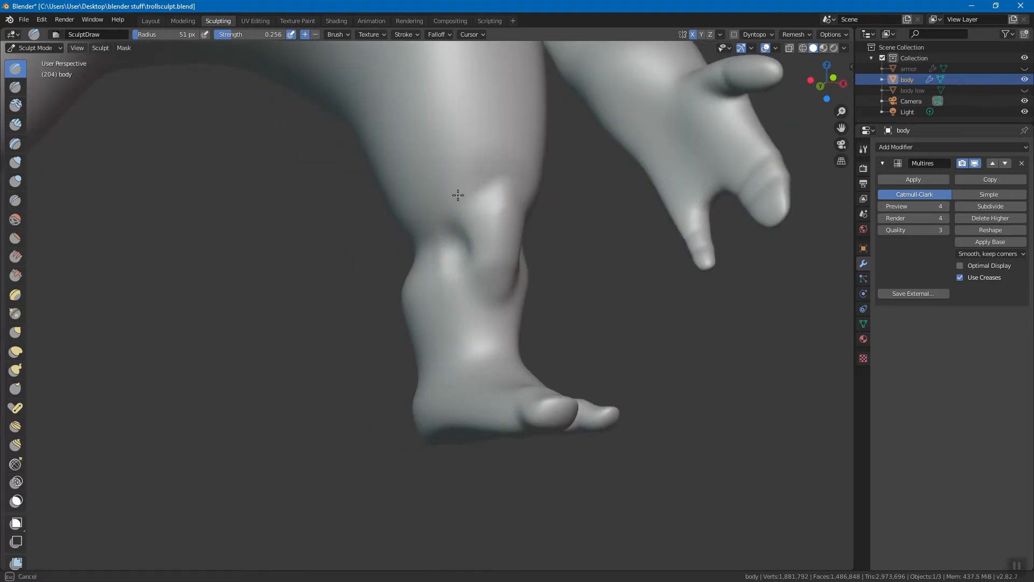
mouse_move(446, 229)
left_mouse_down()
mouse_move(460, 201)
mouse_move(447, 231)
left_mouse_up()
mouse_move(473, 290)
left_mouse_down()
mouse_move(452, 185)
mouse_move(438, 215)
mouse_move(476, 217)
mouse_move(472, 261)
mouse_move(477, 216)
left_mouse_up()
left_click_drag(453, 330, 480, 325)
Step: Sculpt tendon ridges and grooves on top of the foot, running from the ankle to the toes
mouse_move(480, 326)
middle_mouse_down()
mouse_move(411, 383)
mouse_move(436, 254)
mouse_move(467, 270)
middle_mouse_up()
mouse_move(467, 270)
left_mouse_down()
mouse_move(452, 208)
mouse_move(464, 293)
mouse_move(442, 247)
mouse_move(472, 261)
left_mouse_up()
mouse_move(471, 261)
middle_mouse_down()
mouse_move(438, 258)
mouse_move(469, 270)
middle_mouse_up()
left_click_drag(462, 231, 464, 323)
left_click_drag(466, 374, 469, 232)
mouse_move(499, 280)
middle_mouse_down()
mouse_move(454, 267)
mouse_move(429, 199)
middle_mouse_up()
left_click_drag(430, 199, 432, 183)
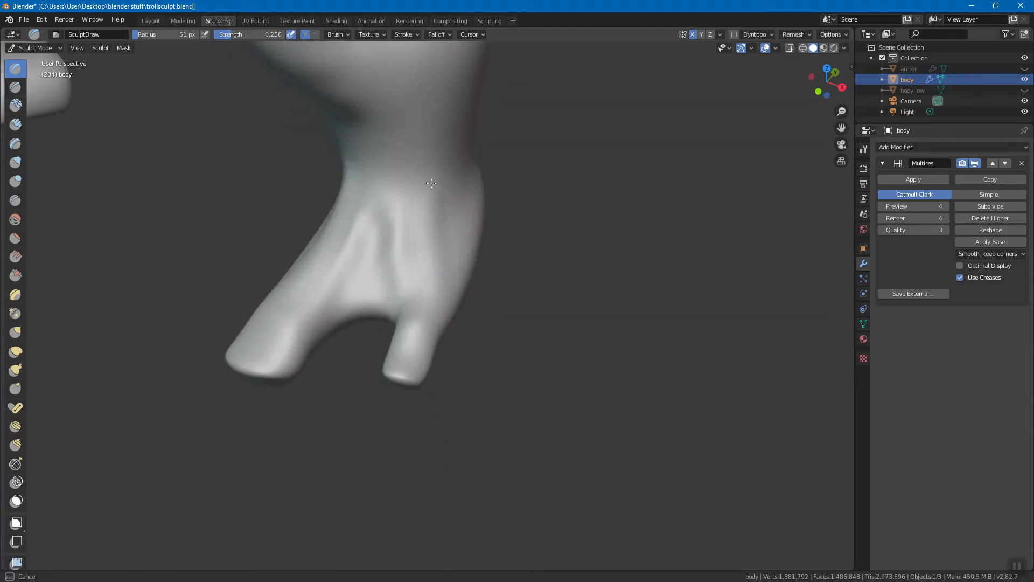
Step: Refine the foot's tendon ridges and the hollow between the two toes from both sides
mouse_move(431, 273)
left_mouse_down()
mouse_move(434, 208)
mouse_move(437, 302)
left_mouse_up()
middle_click_drag(442, 286, 406, 212)
mouse_move(406, 213)
left_mouse_down()
mouse_move(413, 222)
mouse_move(390, 201)
left_mouse_up()
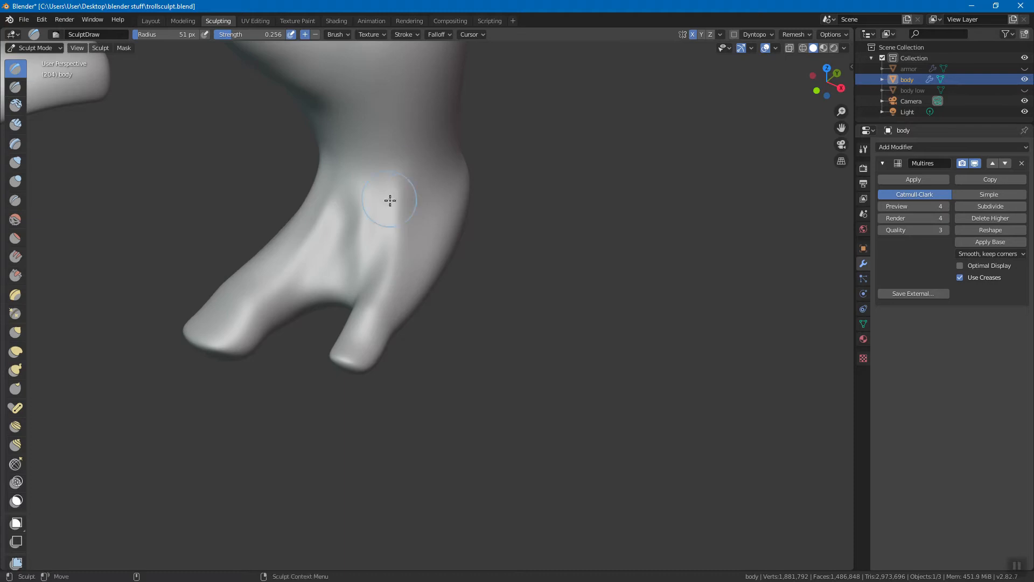
middle_click_drag(390, 201, 419, 213)
left_click_drag(432, 210, 440, 238)
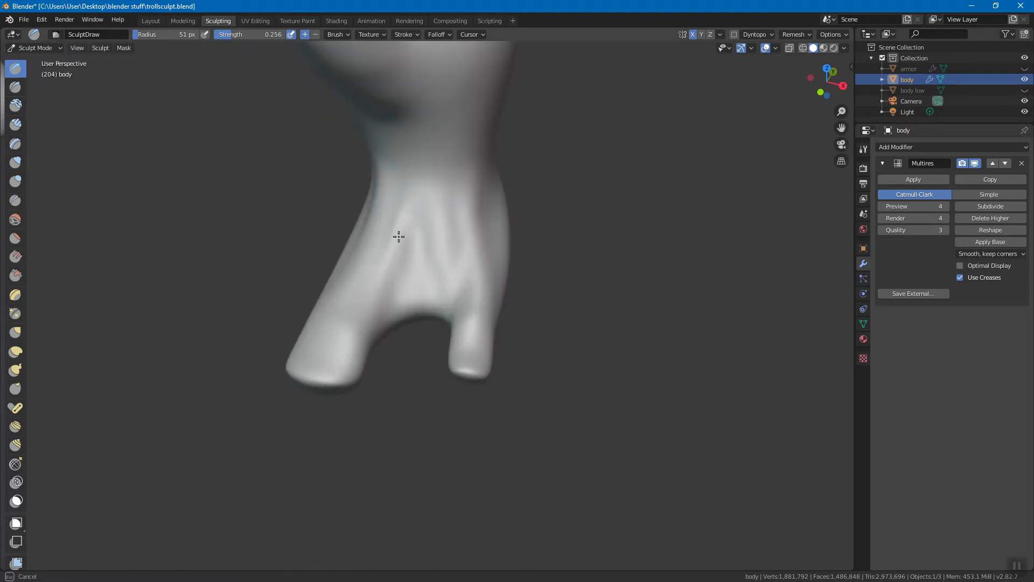
left_click_drag(426, 286, 444, 269)
middle_click_drag(443, 269, 487, 281)
left_click_drag(454, 151, 452, 144)
left_click_drag(438, 277, 468, 266)
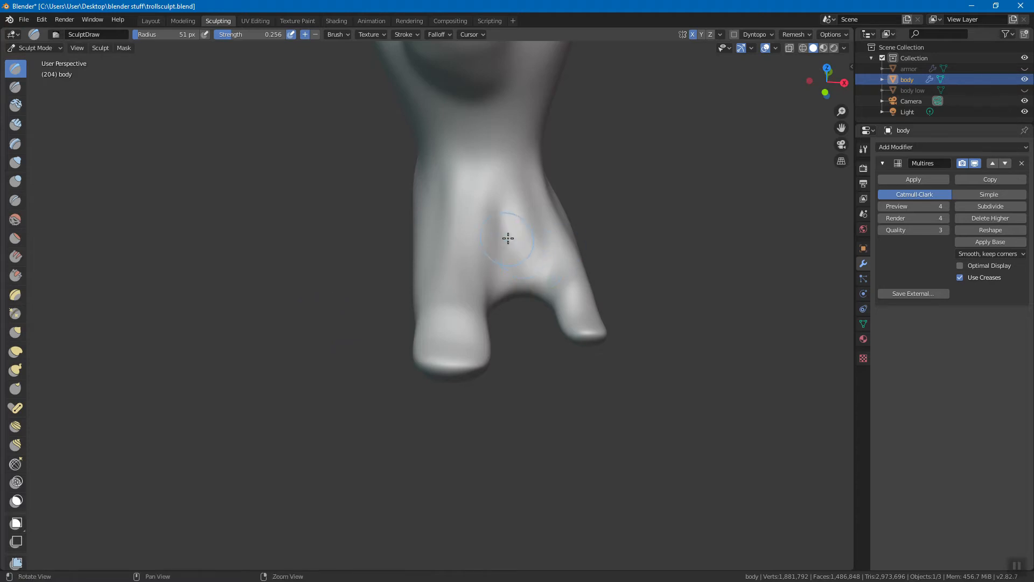
Step: Sculpt tendon ridges on the back of the hand, running towards the fingers
left_click_drag(505, 239, 400, 277, "alt")
mouse_move(392, 313)
left_mouse_down("alt")
mouse_move(436, 226)
mouse_move(443, 184)
left_mouse_up("alt")
mouse_move(431, 222)
left_mouse_down()
mouse_move(431, 212)
mouse_move(462, 254)
mouse_move(456, 131)
mouse_move(507, 138)
mouse_move(547, 247)
left_mouse_up()
middle_click_drag(547, 247, 431, 221)
mouse_move(432, 220)
left_mouse_down("alt")
mouse_move(446, 230)
mouse_move(404, 272)
mouse_move(476, 258)
mouse_move(527, 205)
left_mouse_up("alt")
scroll(446, 259, "up", 3)
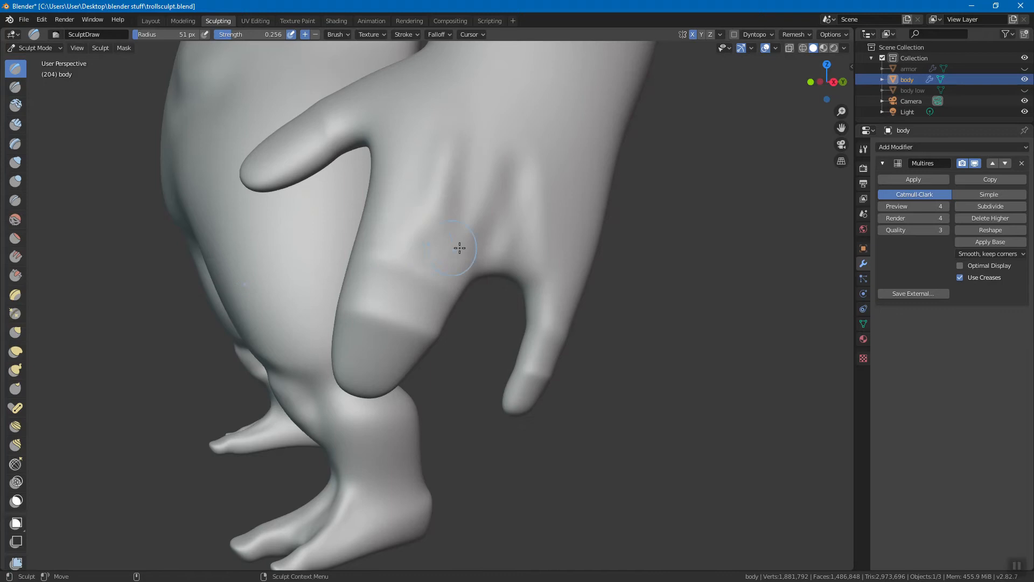
Step: Deepen the grooves between the tendons on the back of the hand and extend them towards the wrist
left_click_drag(436, 245, 471, 186, "alt")
middle_click_drag(397, 233, 426, 227)
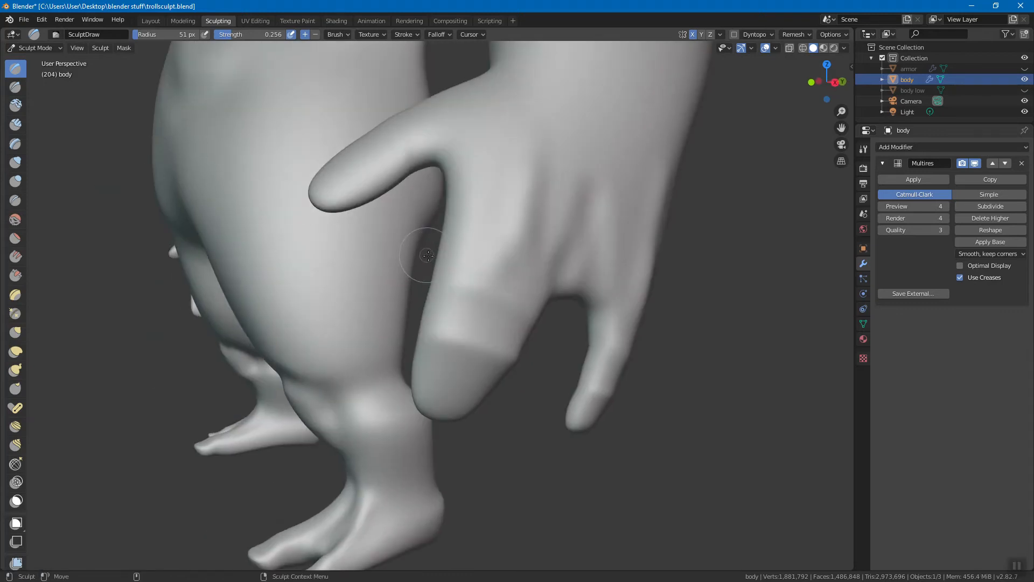
middle_click_drag(503, 225, 513, 236)
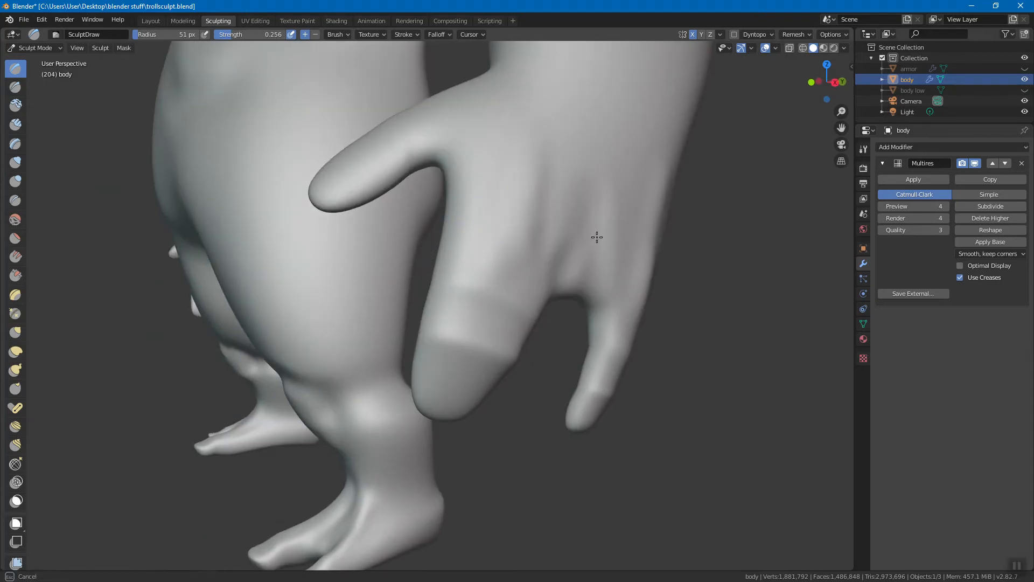
middle_click_drag(648, 187, 431, 101)
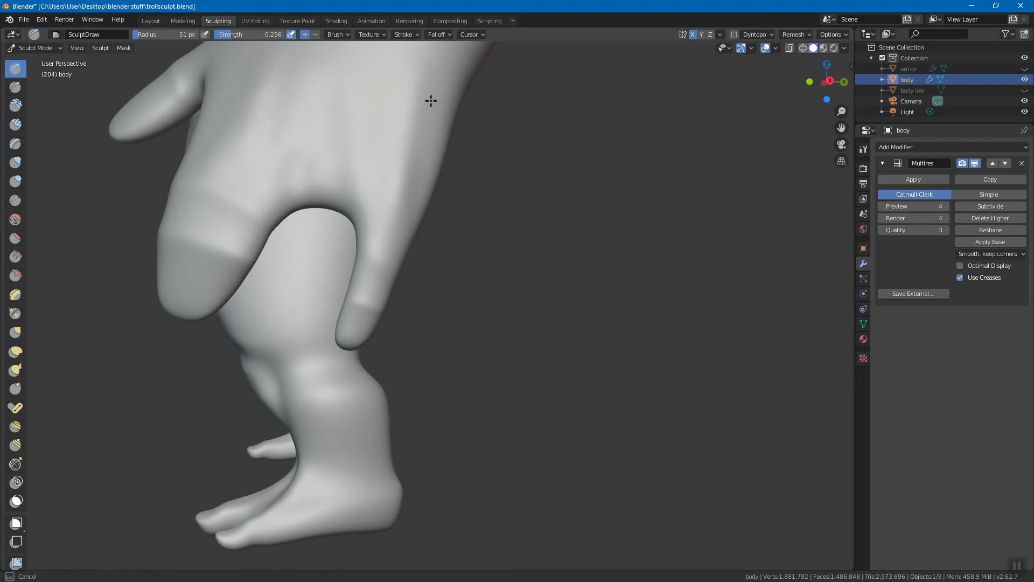
middle_click_drag(401, 252, 397, 217)
mouse_move(410, 313)
left_mouse_down()
mouse_move(402, 275)
mouse_move(387, 268)
mouse_move(402, 201)
mouse_move(415, 224)
mouse_move(388, 198)
left_mouse_up()
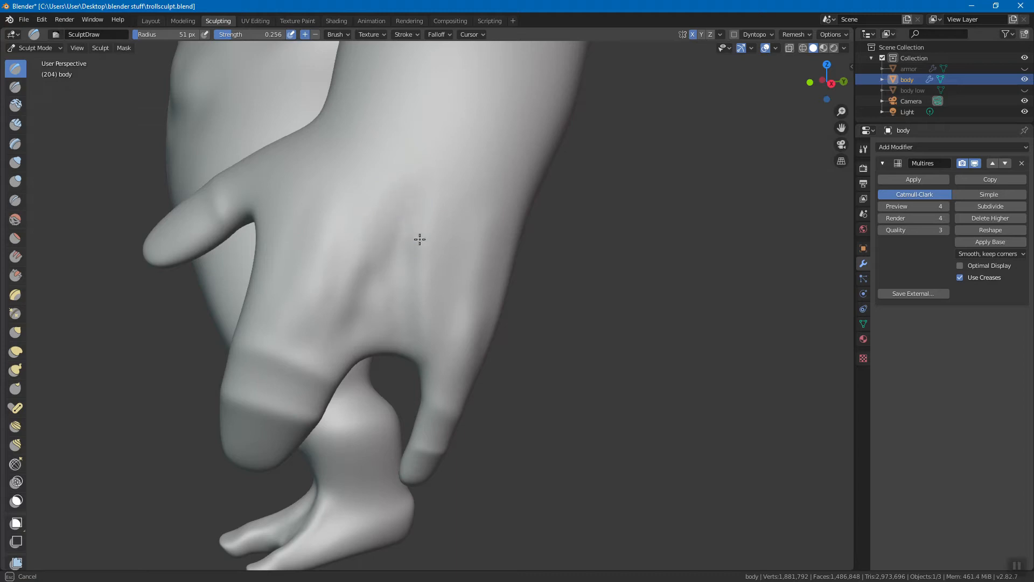
left_click_drag(351, 329, 324, 312)
Step: Sculpt a hollow in the middle of the palm and a crease across the inside of the wrist
mouse_move(323, 312)
middle_mouse_down()
mouse_move(462, 277)
mouse_move(475, 261)
mouse_move(353, 212)
mouse_move(303, 211)
middle_mouse_up()
scroll(475, 261, "up", 5)
right_click(294, 190)
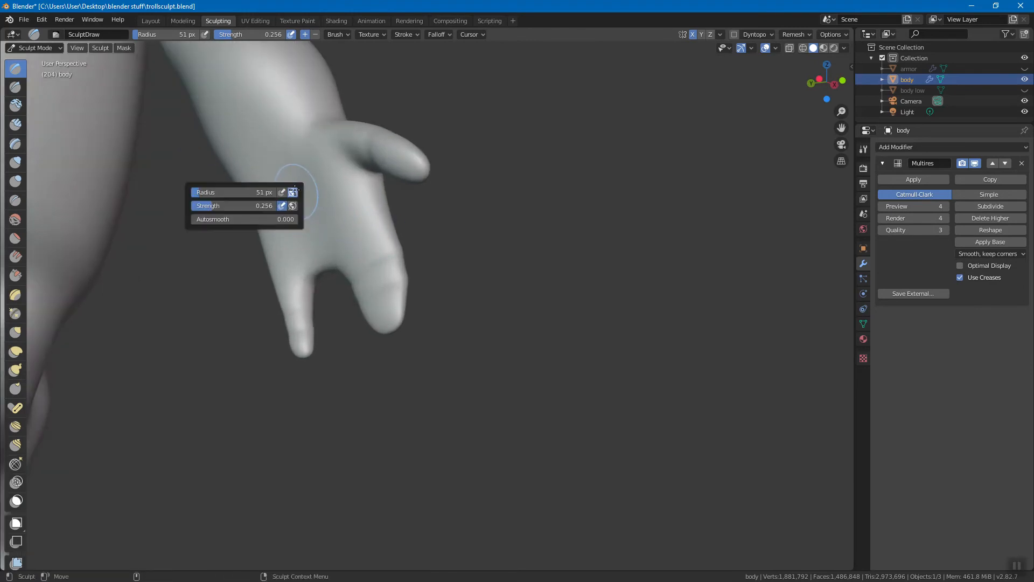
key("b")
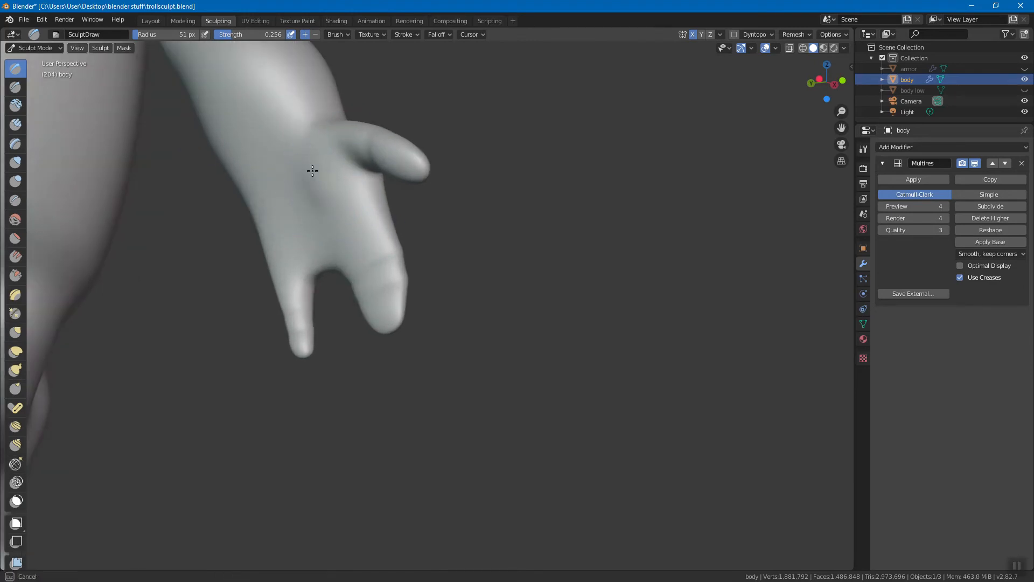
mouse_move(320, 189)
left_mouse_down()
mouse_move(281, 185)
mouse_move(280, 167)
mouse_move(297, 190)
mouse_move(300, 240)
mouse_move(289, 178)
mouse_move(296, 123)
mouse_move(240, 171)
left_mouse_up()
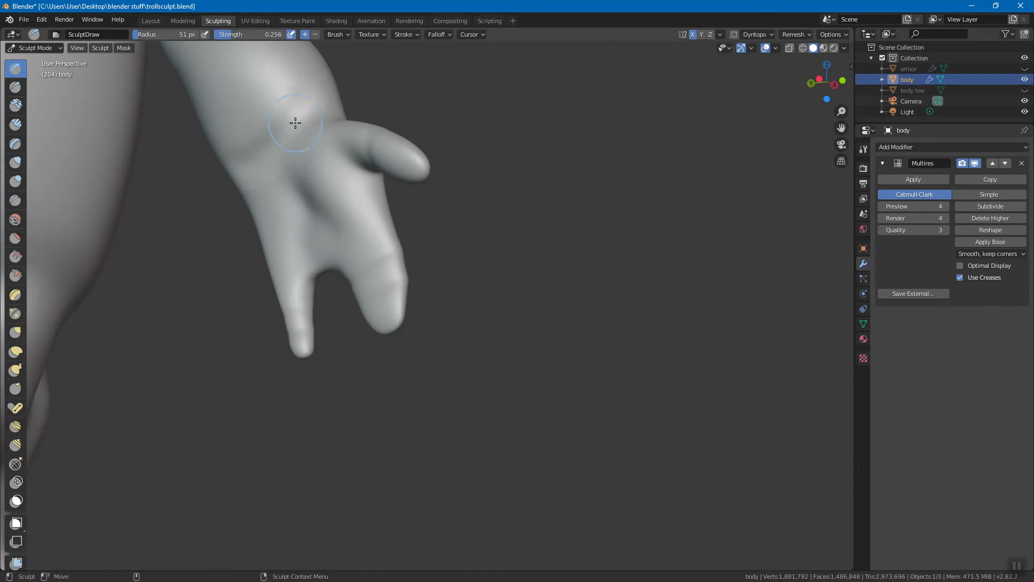
Step: Deepen the wrist crease and build up the fleshy pads around the hollow of the palm
middle_click_drag(263, 175, 395, 185)
mouse_move(415, 190)
left_mouse_down()
mouse_move(385, 180)
mouse_move(413, 190)
mouse_move(439, 173)
mouse_move(401, 168)
left_mouse_up()
middle_click_drag(377, 254, 335, 215)
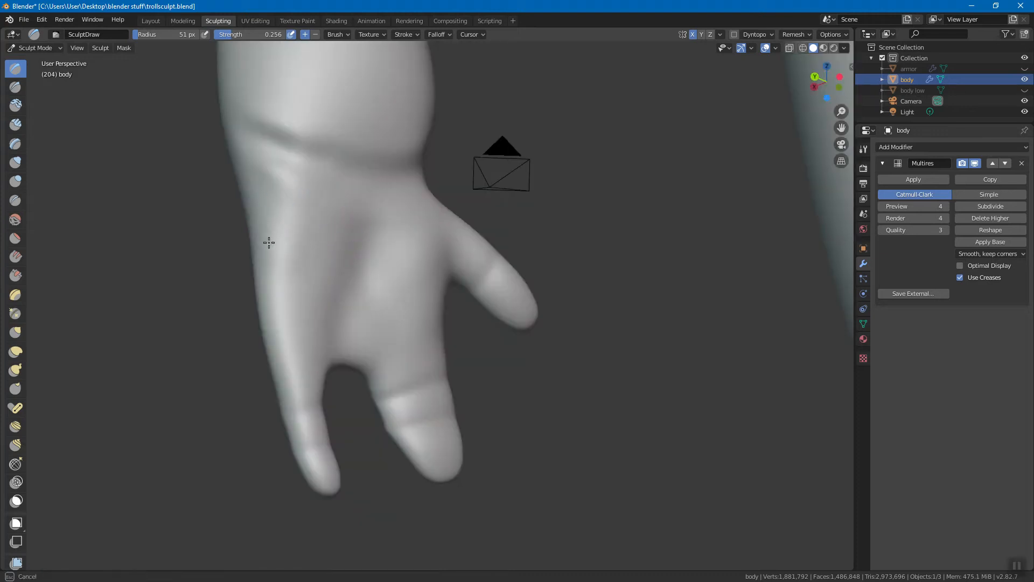
mouse_move(299, 344)
left_mouse_down()
mouse_move(307, 263)
mouse_move(323, 304)
left_mouse_up()
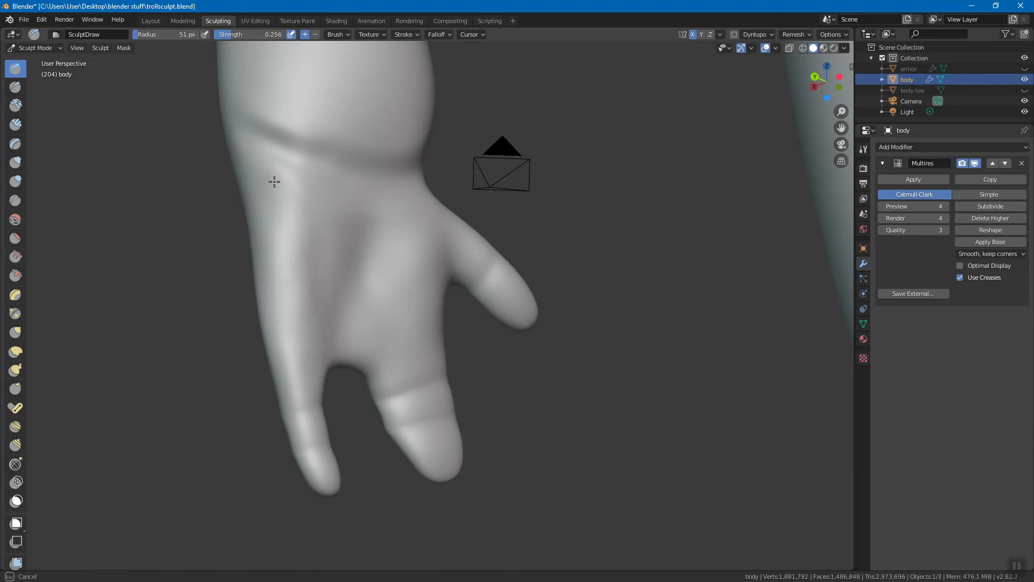
mouse_move(316, 194)
left_mouse_down()
mouse_move(372, 150)
mouse_move(354, 203)
left_mouse_up()
left_click_drag(302, 273, 351, 293)
Step: Examine the sculpted hand and the whole body, and frame the troll's head and shoulders
middle_click_drag(351, 293, 509, 322)
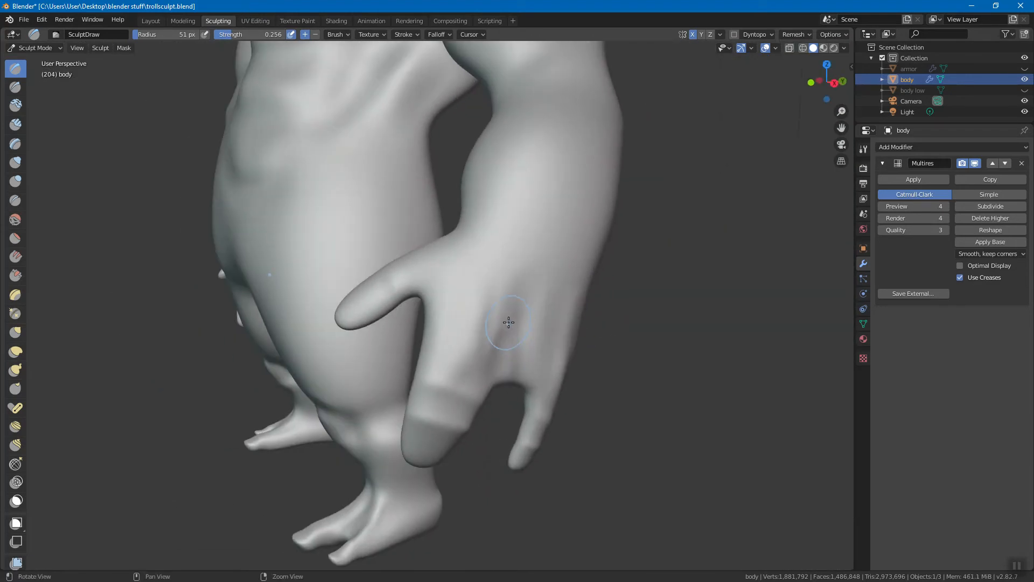
left_click_drag(543, 352, 474, 302)
mouse_move(473, 302)
middle_mouse_down()
mouse_move(499, 302)
mouse_move(517, 330)
mouse_move(438, 229)
middle_mouse_up()
right_click_drag(438, 229, 307, 139, "alt")
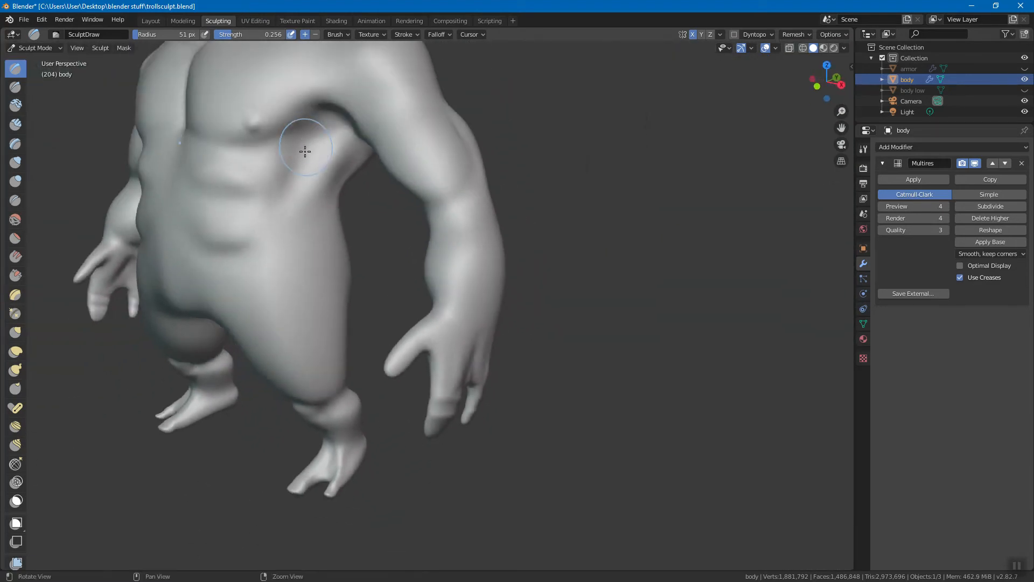
left_click_drag(307, 139, 345, 129, "alt")
middle_click_drag(401, 127, 406, 272, "alt")
mouse_move(381, 161)
middle_mouse_down("alt")
mouse_move(400, 247)
mouse_move(339, 197)
middle_mouse_up("alt")
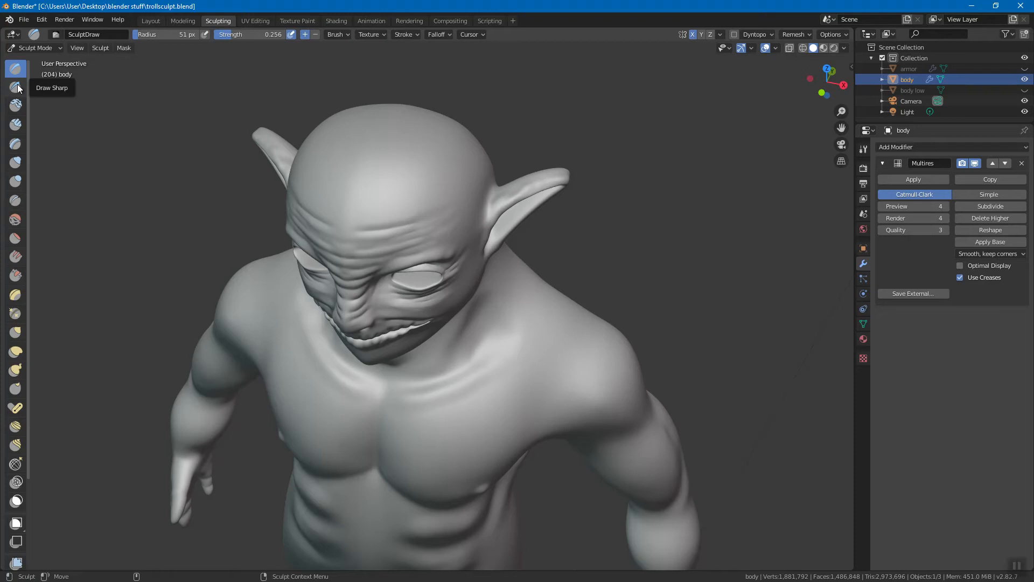
Step: Try the Clay Strips brush across the forehead and undo the strokes
left_click(15, 125)
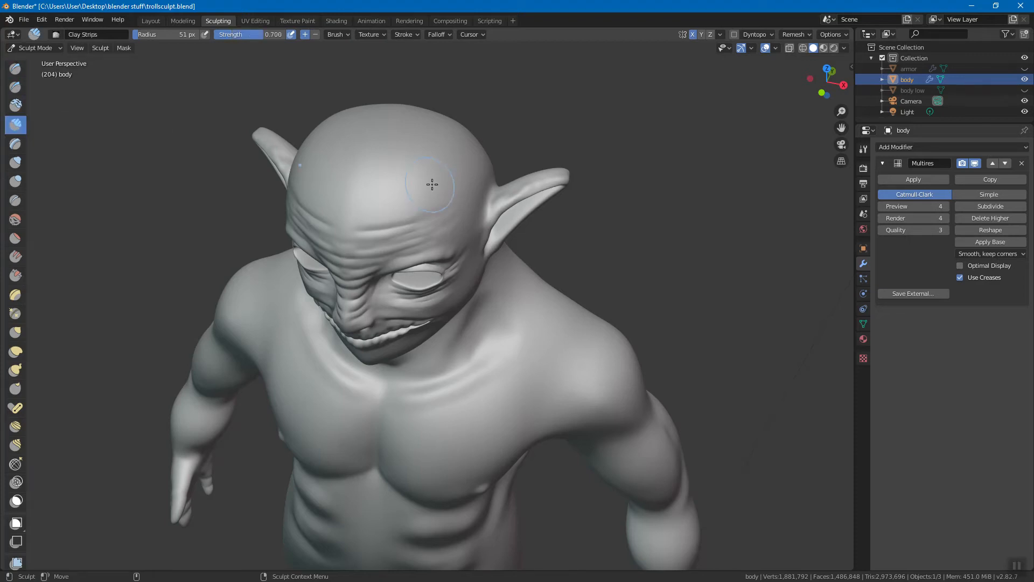
left_click_drag(397, 169, 389, 162)
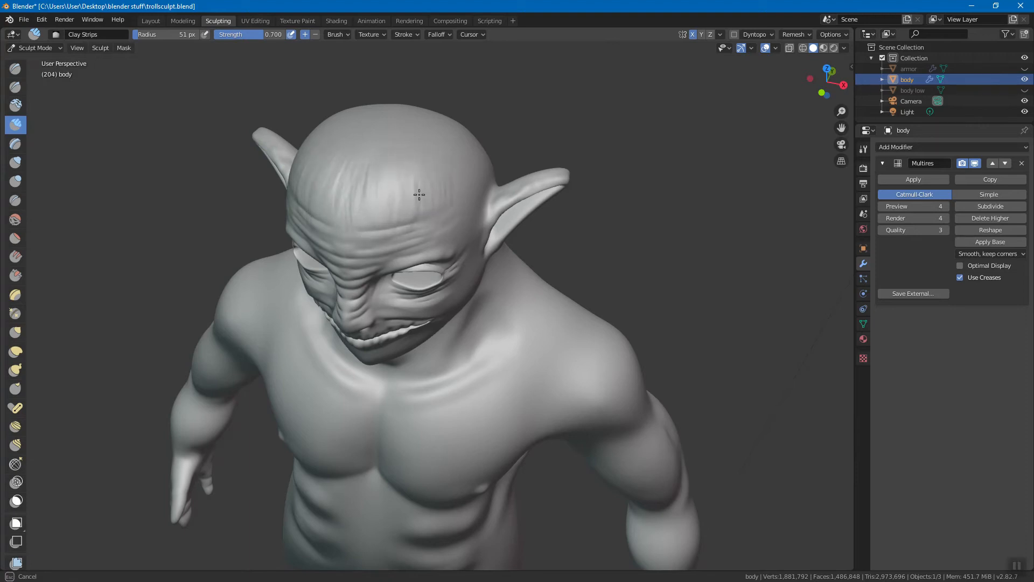
key("ctrl+z")
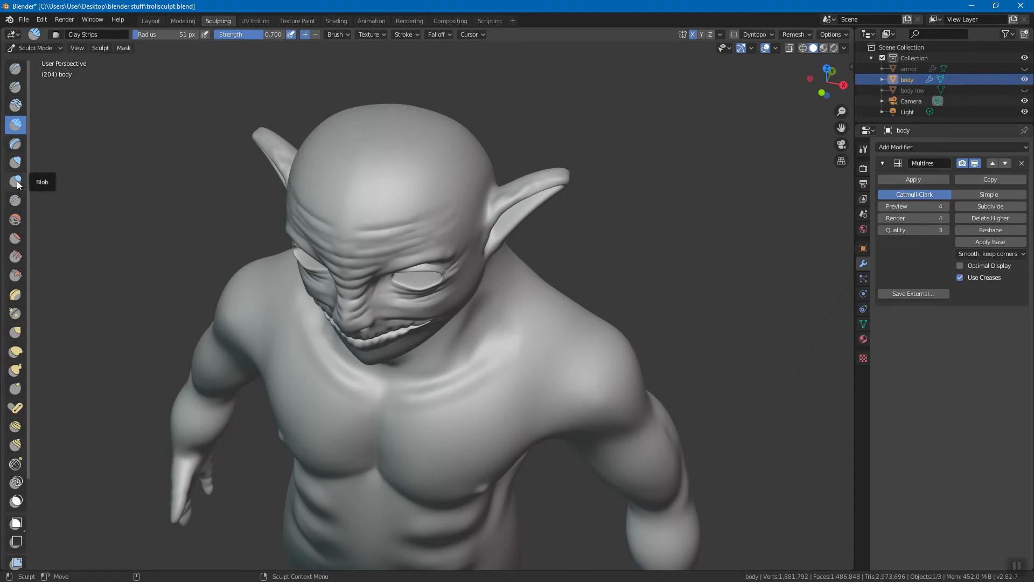
Step: Carve horizontal wrinkles across the upper forehead with the Crease brush, reducing its radius to 28 px
left_click(15, 200)
mouse_move(416, 178)
middle_mouse_down()
mouse_move(455, 282)
mouse_move(478, 277)
middle_mouse_up()
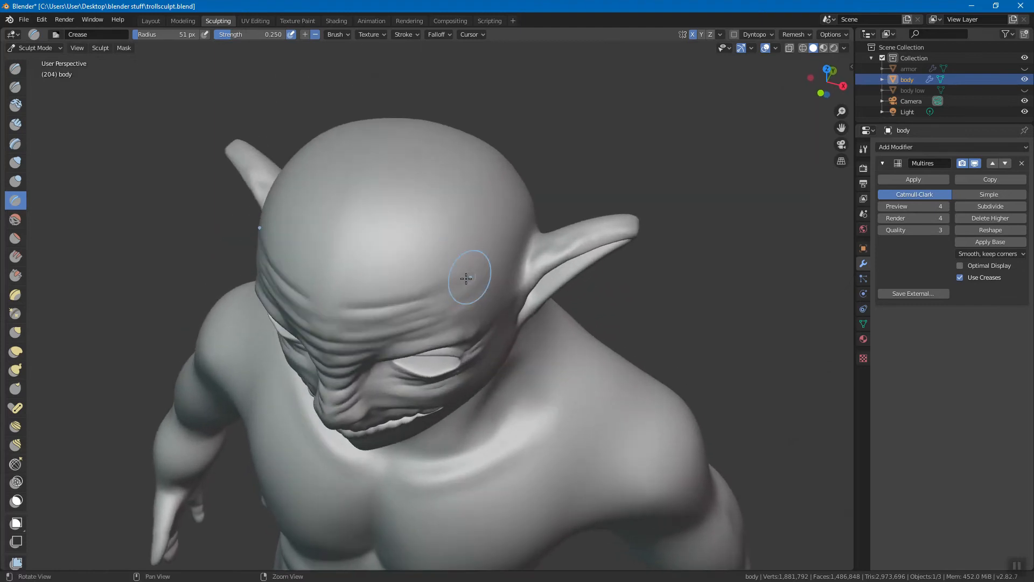
left_click_drag(459, 274, 475, 265)
left_click_drag(377, 287, 415, 284)
key("bracketleft")
key("bracketleft")
left_click_drag(476, 251, 397, 265)
mouse_move(463, 248)
left_mouse_down()
mouse_move(339, 277)
mouse_move(397, 282)
mouse_move(337, 259)
mouse_move(471, 243)
mouse_move(353, 233)
mouse_move(474, 231)
left_mouse_up()
Step: Extend the forehead creases toward the temple and carve a crease across the cheek beside the mouth
middle_click_drag(473, 231, 371, 232)
mouse_move(457, 254)
left_mouse_down()
mouse_move(381, 252)
mouse_move(428, 264)
mouse_move(453, 298)
mouse_move(437, 277)
left_mouse_up()
mouse_move(385, 176)
middle_mouse_down()
mouse_move(427, 248)
mouse_move(377, 259)
middle_mouse_up()
mouse_move(377, 260)
left_mouse_down()
mouse_move(369, 261)
mouse_move(399, 261)
left_mouse_up()
mouse_move(362, 350)
middle_mouse_down()
mouse_move(399, 344)
mouse_move(388, 338)
middle_mouse_up()
mouse_move(384, 338)
left_mouse_down()
mouse_move(448, 356)
mouse_move(431, 359)
mouse_move(477, 386)
left_mouse_up()
middle_click_drag(478, 386, 410, 362)
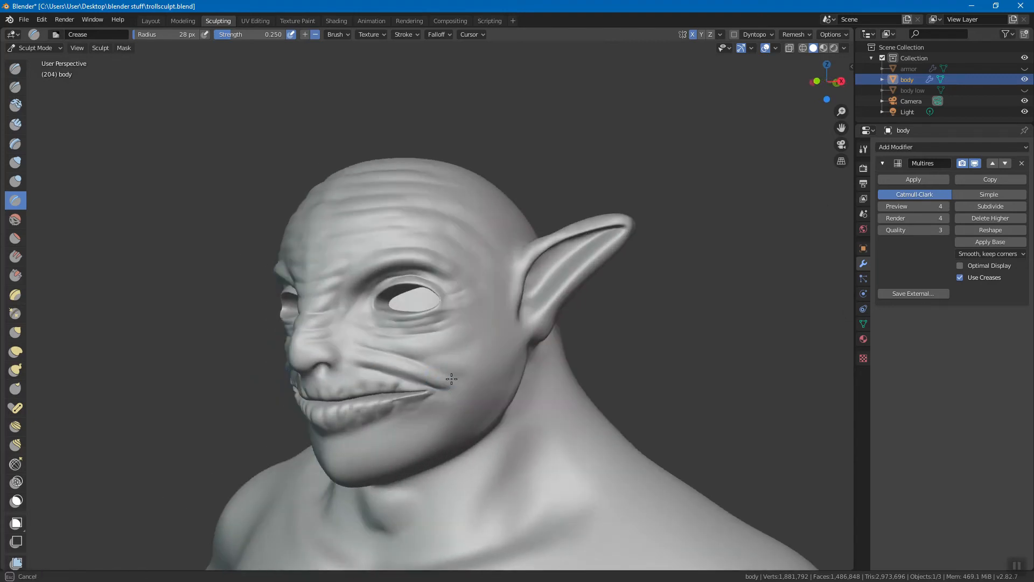
Step: Carve rows of curved wrinkles over the top of the scalp, running down toward the temples
middle_click_drag(484, 225, 439, 239)
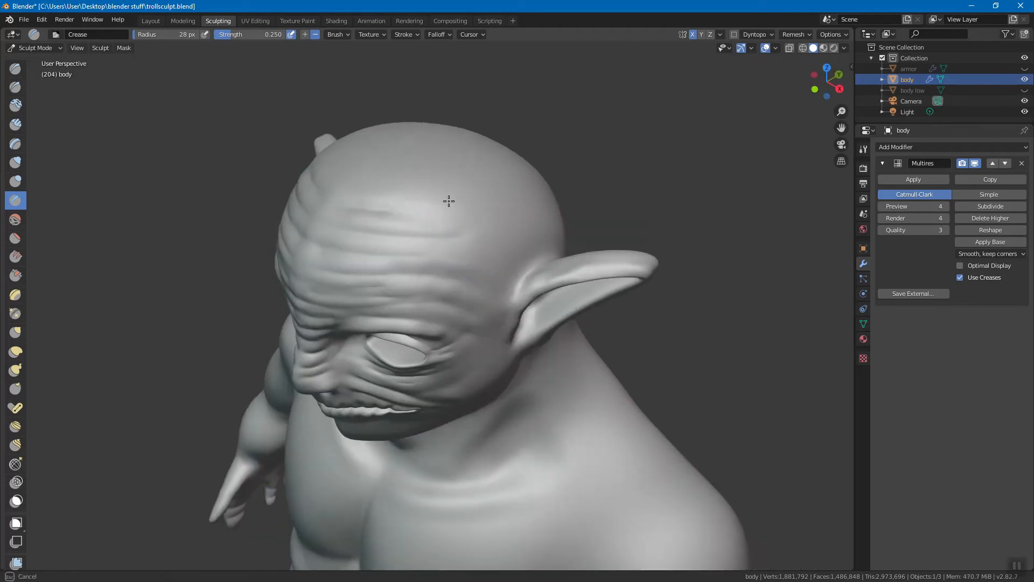
middle_click_drag(395, 201, 377, 231)
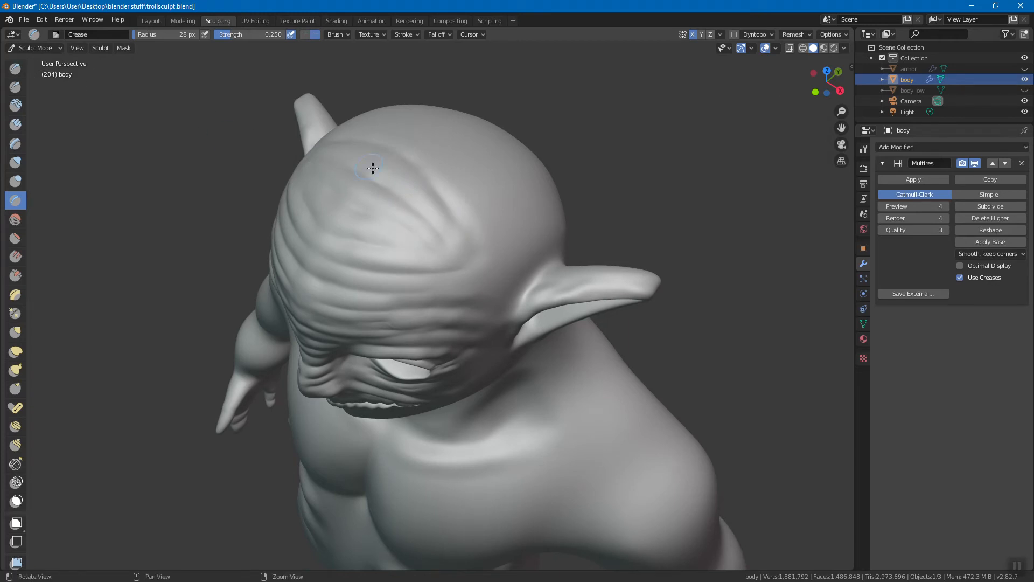
middle_click_drag(374, 167, 433, 155)
mouse_move(487, 253)
left_mouse_down()
mouse_move(450, 127)
mouse_move(485, 300)
left_mouse_up()
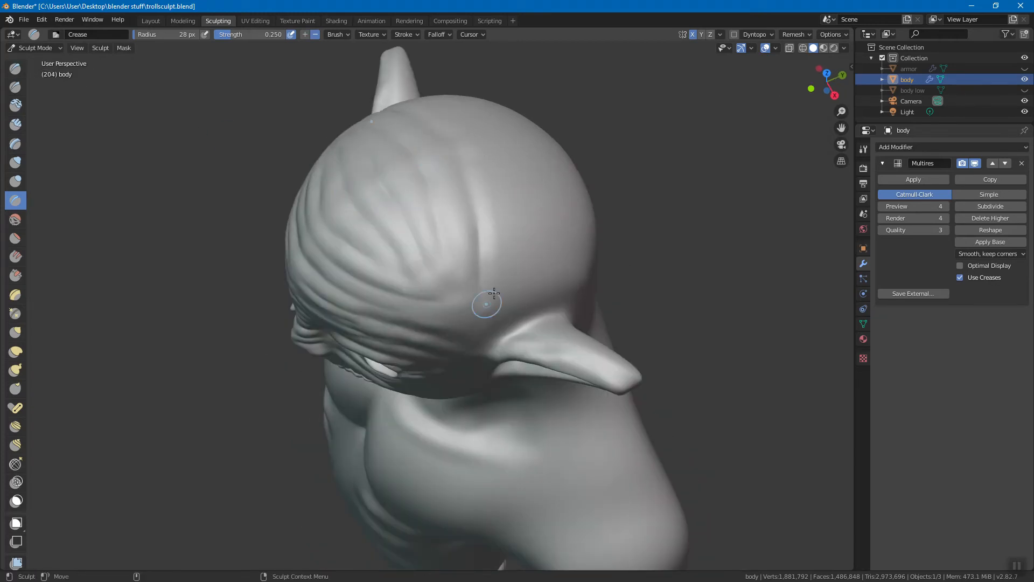
middle_click_drag(485, 300, 458, 232)
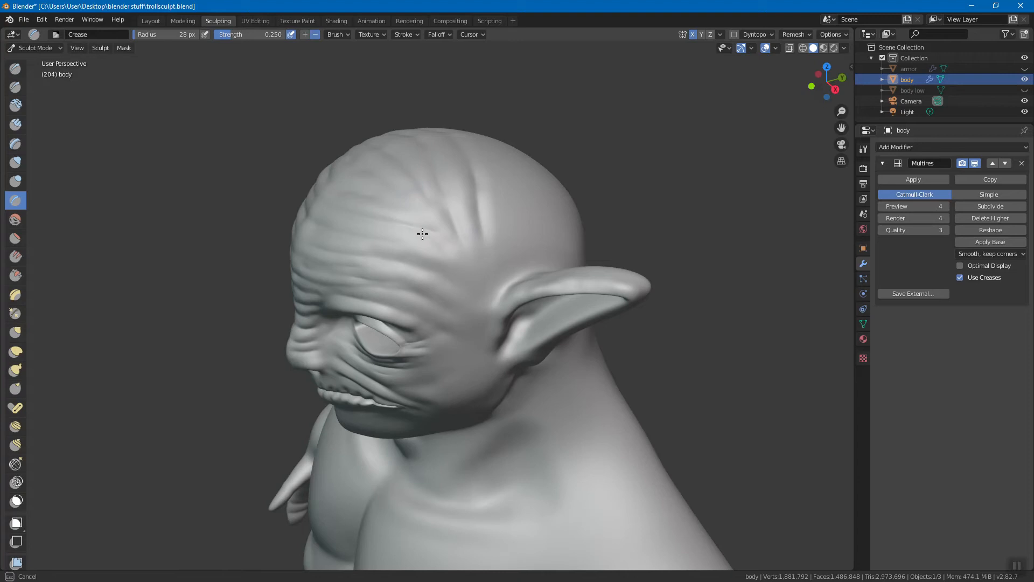
middle_click_drag(470, 226, 423, 245)
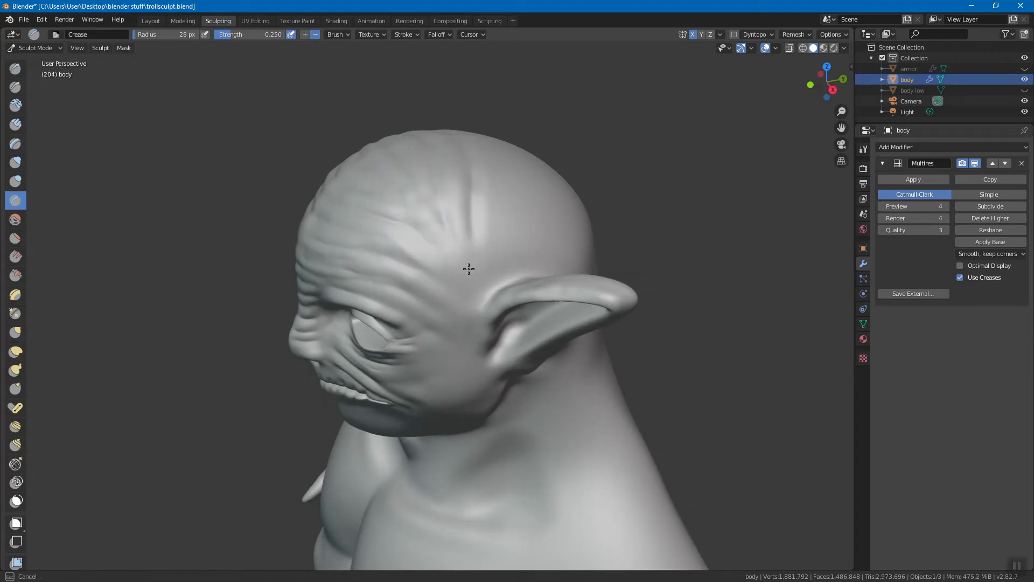
middle_click_drag(483, 231, 485, 205)
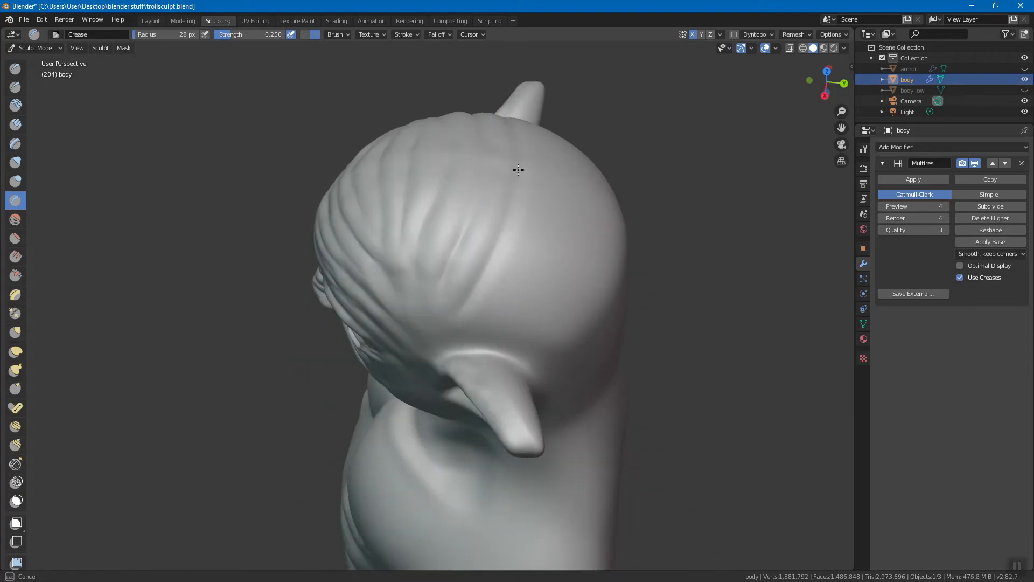
middle_click_drag(549, 260, 574, 224)
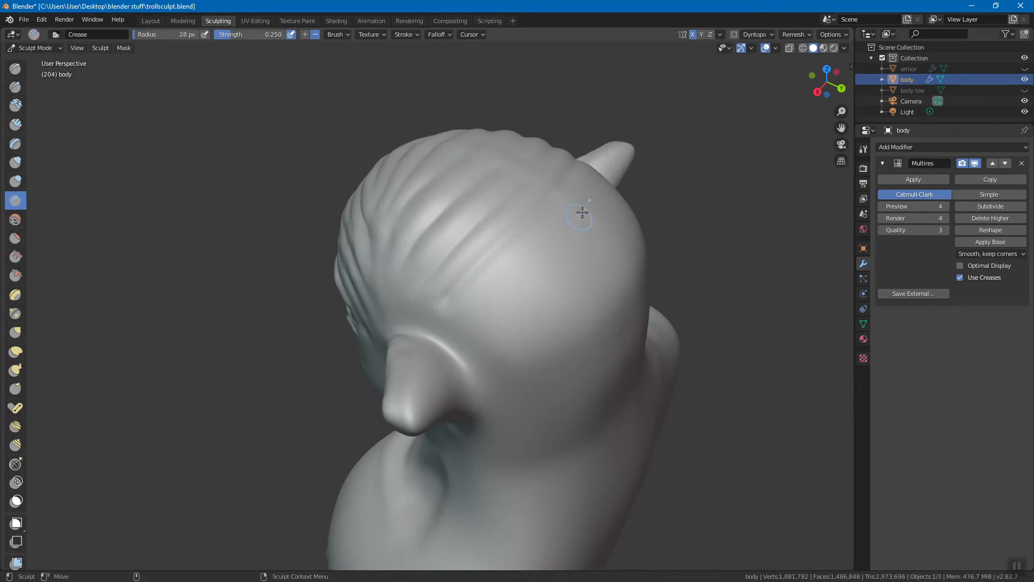
Step: Continue the wrinkles down the back of the head and fill in finer creases above and behind the ears
middle_click_drag(469, 307, 578, 268)
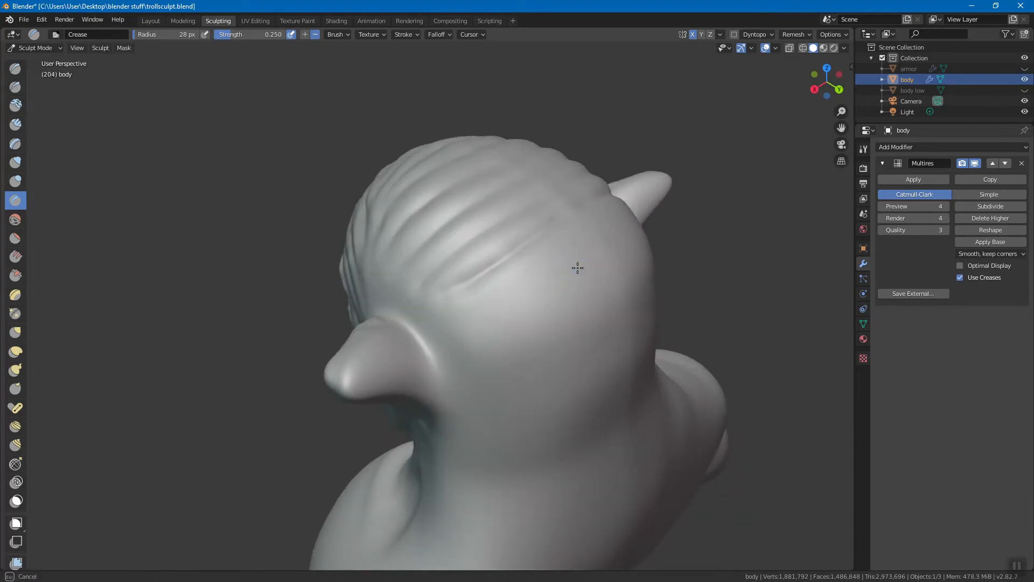
left_click_drag(599, 235, 469, 312)
middle_click_drag(499, 316, 485, 305)
mouse_move(450, 318)
left_mouse_down()
mouse_move(618, 278)
mouse_move(408, 309)
left_mouse_up()
mouse_move(593, 339)
left_mouse_down()
mouse_move(429, 346)
mouse_move(588, 348)
left_mouse_up()
middle_click_drag(496, 361, 559, 311)
left_click_drag(558, 311, 528, 330)
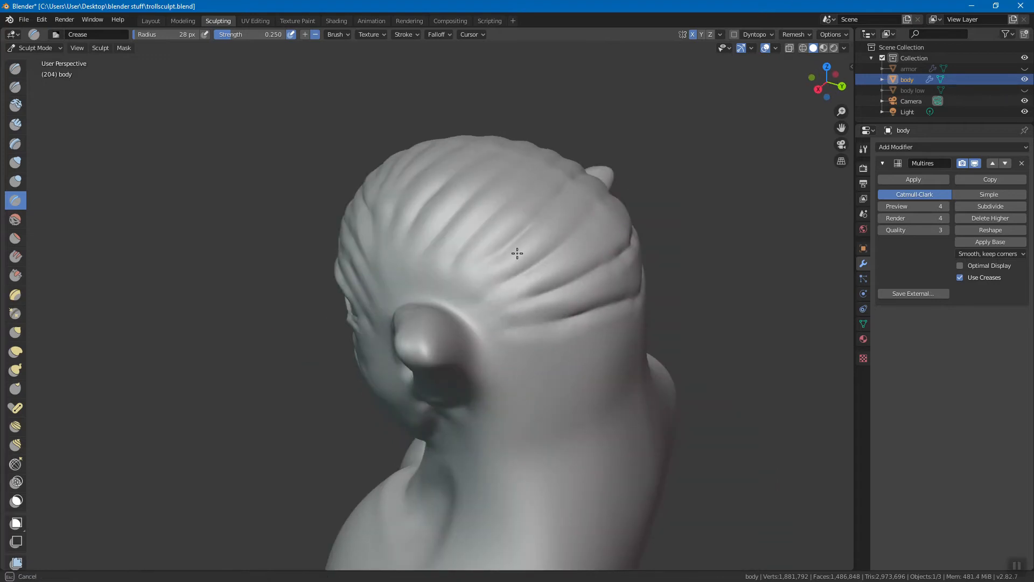
mouse_move(469, 337)
middle_mouse_down()
mouse_move(607, 344)
mouse_move(492, 310)
mouse_move(461, 244)
mouse_move(490, 235)
middle_mouse_up()
left_click_drag(490, 235, 481, 279)
mouse_move(521, 222)
left_mouse_down()
mouse_move(501, 270)
mouse_move(527, 267)
mouse_move(508, 275)
left_mouse_up()
middle_click_drag(508, 275, 504, 279)
left_click_drag(463, 238, 461, 242)
Step: Try carving creases across the jaw and chin with the Crease brush, and undo the strokes
mouse_move(587, 266)
middle_mouse_down()
mouse_move(561, 238)
mouse_move(469, 258)
mouse_move(535, 287)
mouse_move(478, 231)
mouse_move(473, 254)
mouse_move(471, 241)
mouse_move(444, 259)
mouse_move(452, 221)
middle_mouse_up()
scroll(443, 258, "up", 2)
mouse_move(453, 221)
left_mouse_down()
mouse_move(483, 225)
mouse_move(463, 242)
mouse_move(437, 238)
mouse_move(526, 238)
left_mouse_up()
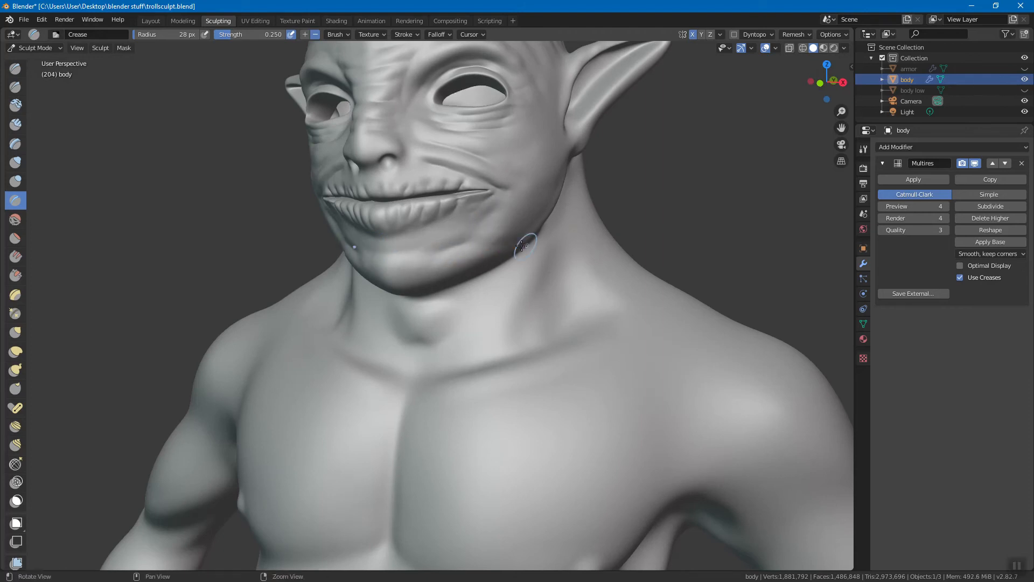
middle_click_drag(527, 237, 427, 213)
left_click_drag(427, 212, 411, 208)
middle_click_drag(411, 208, 511, 246)
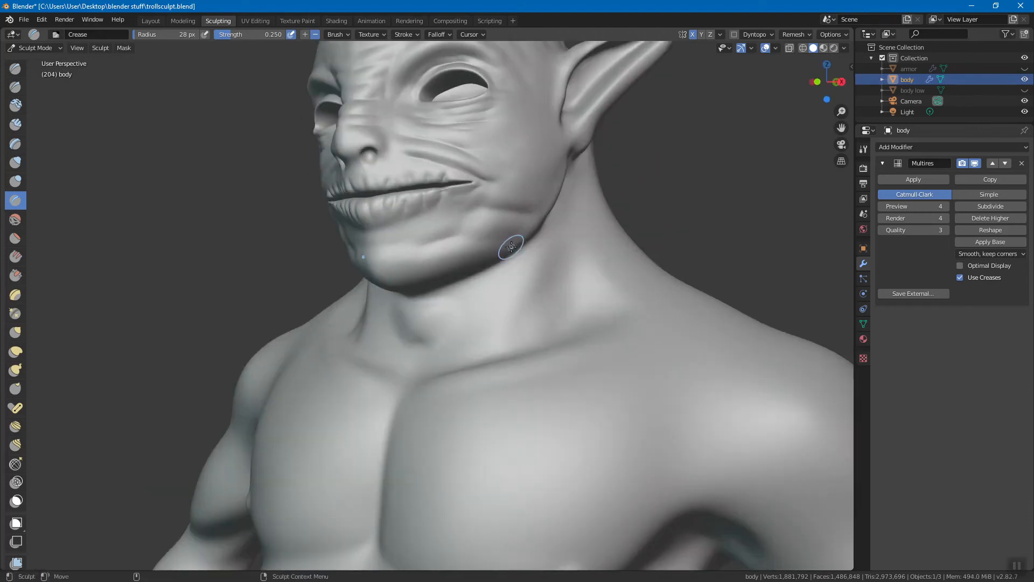
key("ctrl+z")
key("ctrl+z")
key("ctrl+z")
key("ctrl+z")
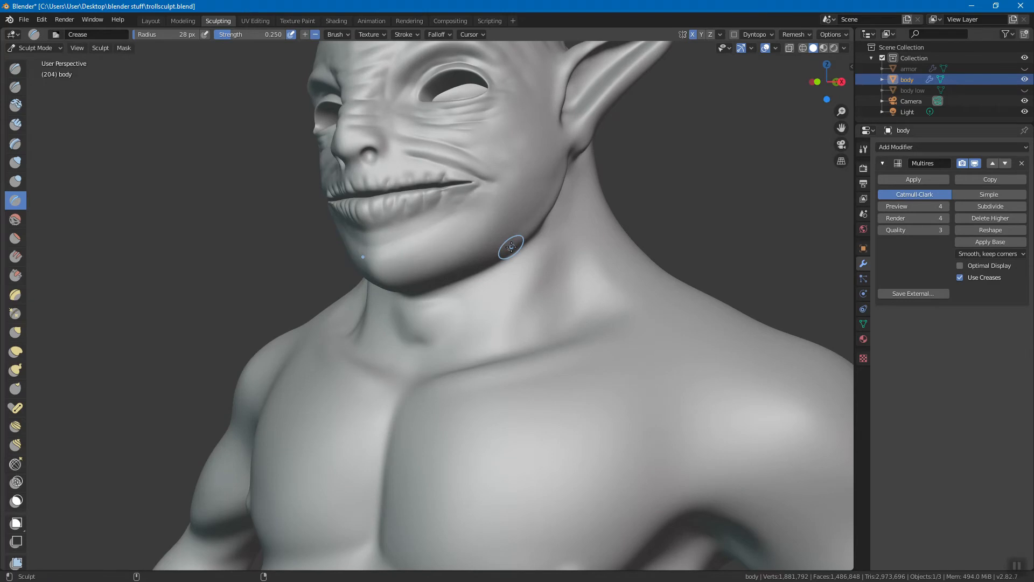
Step: Carve skin folds under the jaw and around the neck with the Crease brush, using a 31 px radius
mouse_move(498, 210)
middle_mouse_down()
mouse_move(495, 289)
mouse_move(502, 271)
middle_mouse_up()
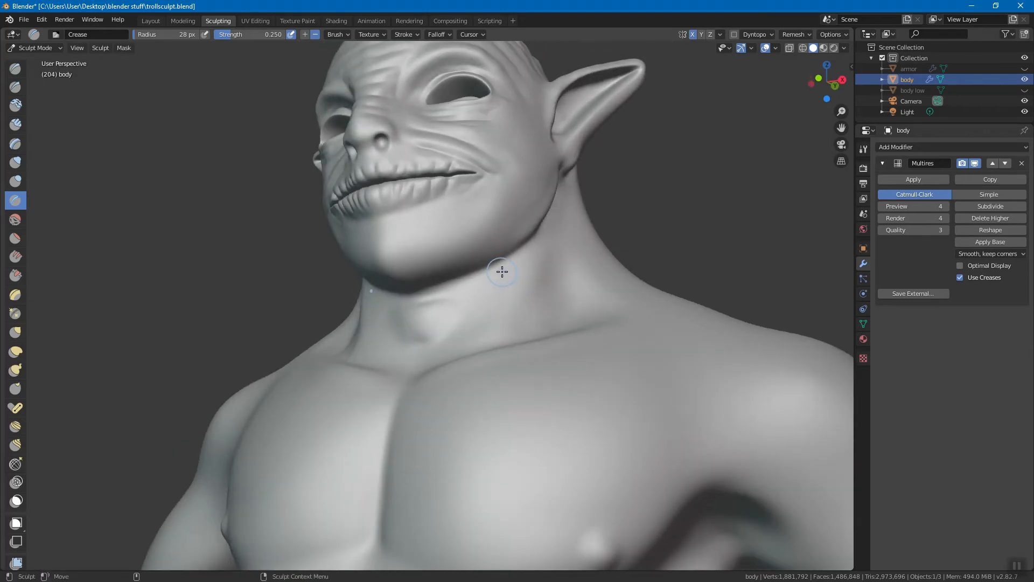
mouse_move(518, 260)
left_mouse_down()
mouse_move(547, 243)
mouse_move(536, 263)
mouse_move(436, 318)
left_mouse_up()
mouse_move(436, 318)
middle_mouse_down()
mouse_move(482, 346)
mouse_move(426, 353)
middle_mouse_up()
mouse_move(573, 289)
left_mouse_down()
mouse_move(492, 339)
mouse_move(471, 365)
mouse_move(483, 365)
left_mouse_up()
middle_click_drag(483, 366, 473, 360)
mouse_move(447, 296)
left_mouse_down()
mouse_move(544, 231)
mouse_move(554, 200)
left_mouse_up()
left_click_drag(544, 252, 477, 300)
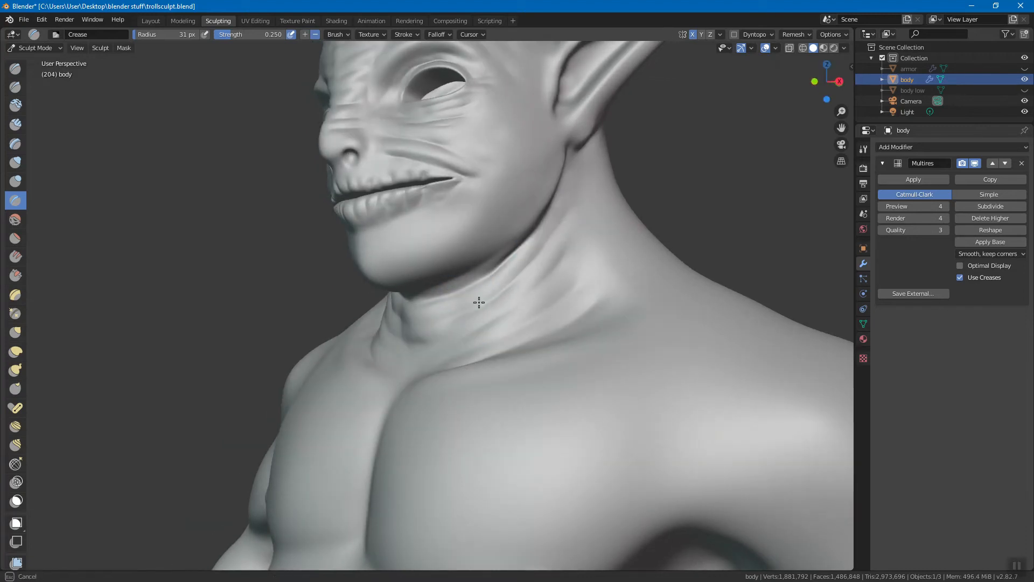
Step: Add more neck folds sweeping from behind the jaw down toward the throat and collarbone
mouse_move(559, 253)
left_mouse_down()
mouse_move(499, 310)
mouse_move(415, 346)
left_mouse_up()
middle_click_drag(424, 360, 418, 365)
mouse_move(477, 346)
left_mouse_down()
mouse_move(580, 273)
mouse_move(589, 253)
left_mouse_up()
middle_click_drag(481, 333, 538, 354)
left_click_drag(595, 283, 526, 340)
mouse_move(642, 321)
left_mouse_down()
mouse_move(538, 353)
mouse_move(621, 298)
left_mouse_up()
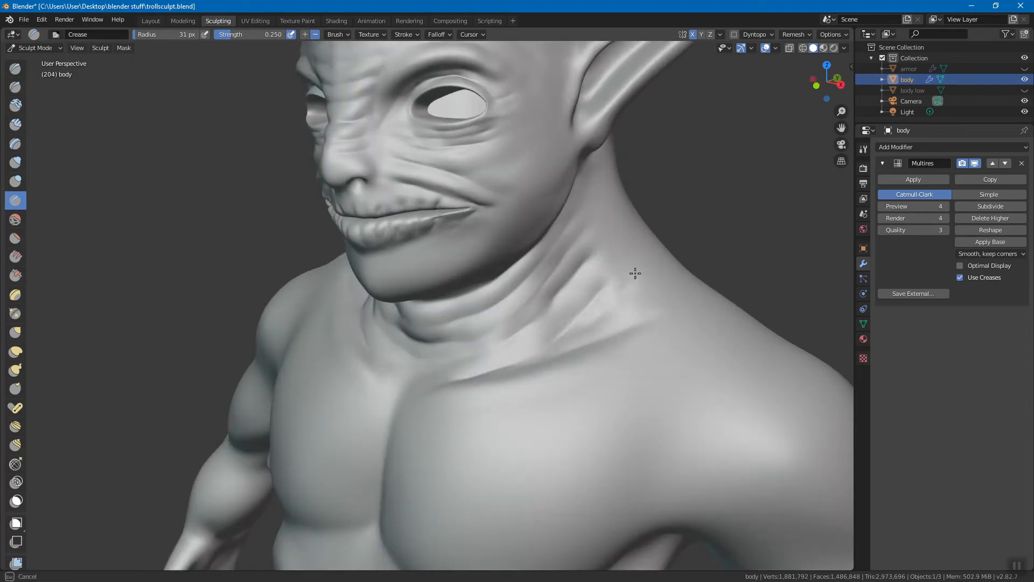
scroll(624, 309, "down", 4)
mouse_move(593, 320)
middle_mouse_down()
mouse_move(510, 270)
mouse_move(560, 342)
mouse_move(608, 307)
mouse_move(515, 313)
middle_mouse_up()
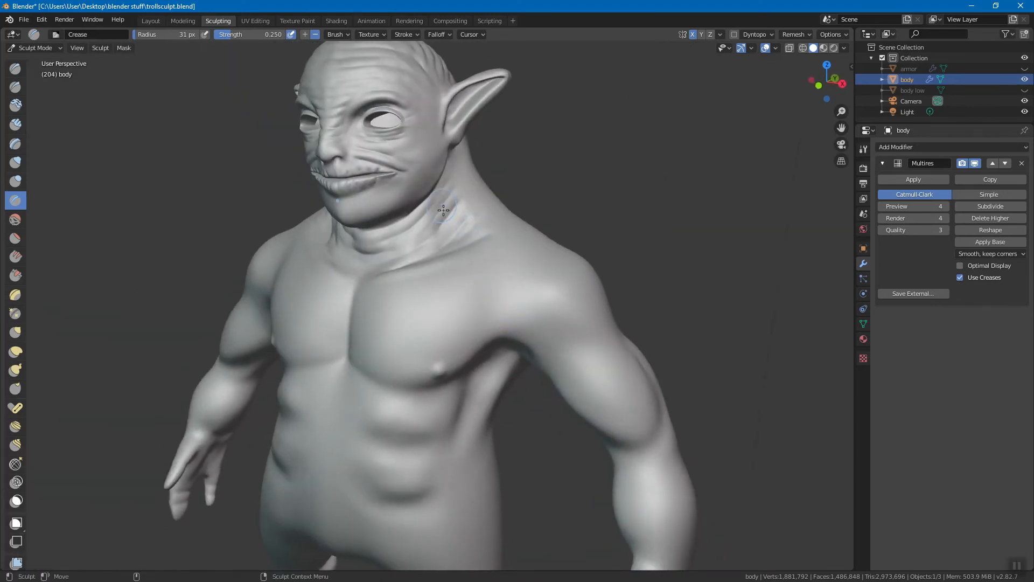
Step: Sculpt a groove separating the front of the shoulder muscle from the chest with SculptDraw at a 45 px radius
left_click(16, 67)
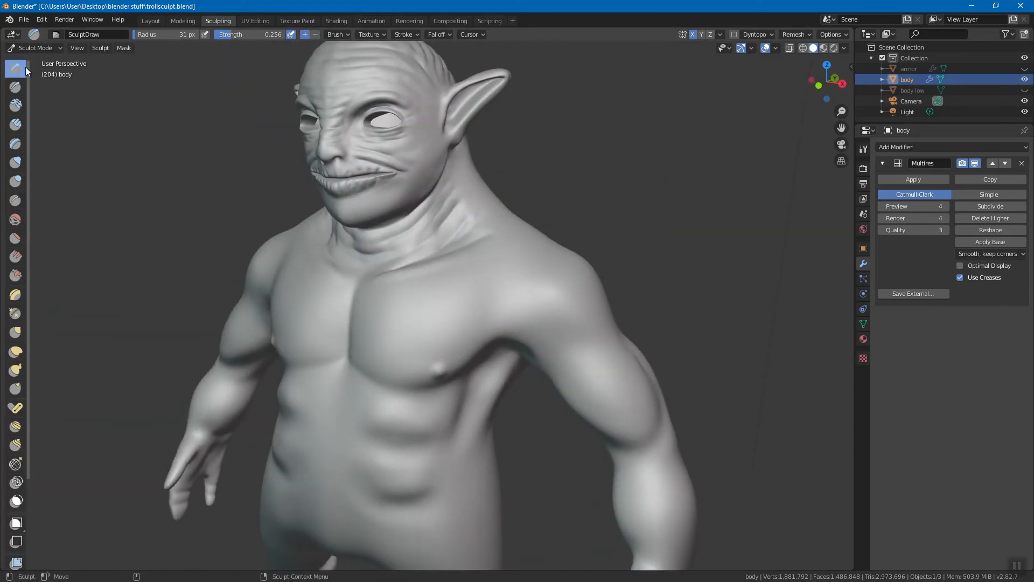
middle_click_drag(377, 242, 442, 248)
scroll(460, 246, "up", 3)
scroll(460, 247, "up", 3)
right_click(491, 226)
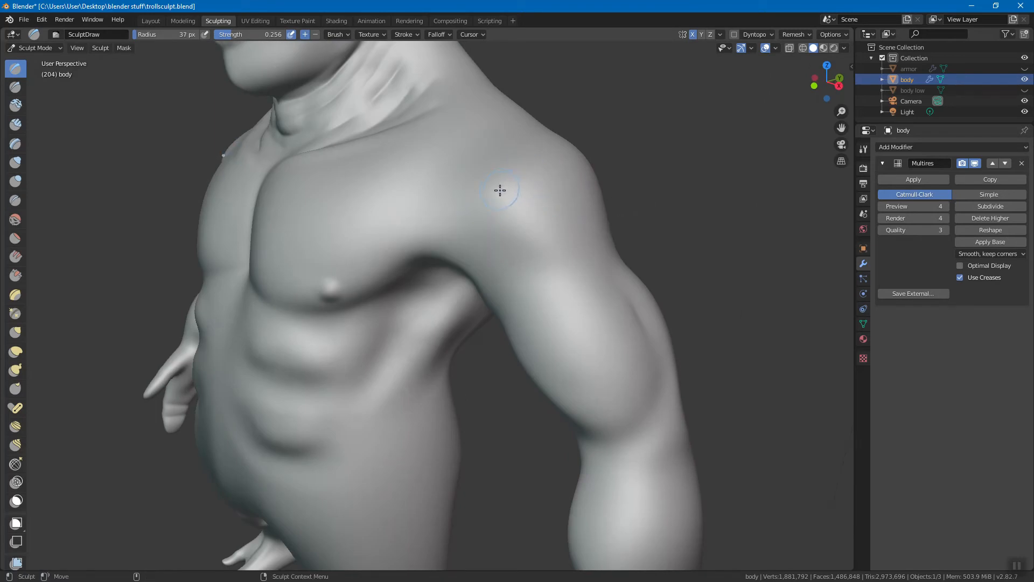
left_click_drag(459, 229, 443, 176)
mouse_move(542, 255)
left_mouse_down()
mouse_move(454, 169)
mouse_move(471, 237)
left_mouse_up()
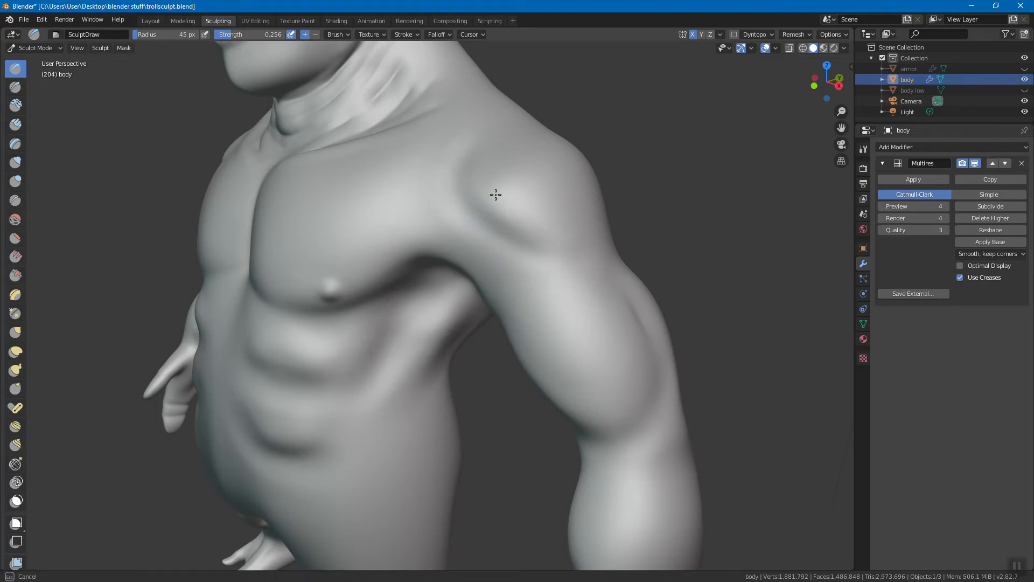
Step: Carry the shoulder muscle's outline around its back and refine the groove at its front
middle_click_drag(480, 177, 400, 261)
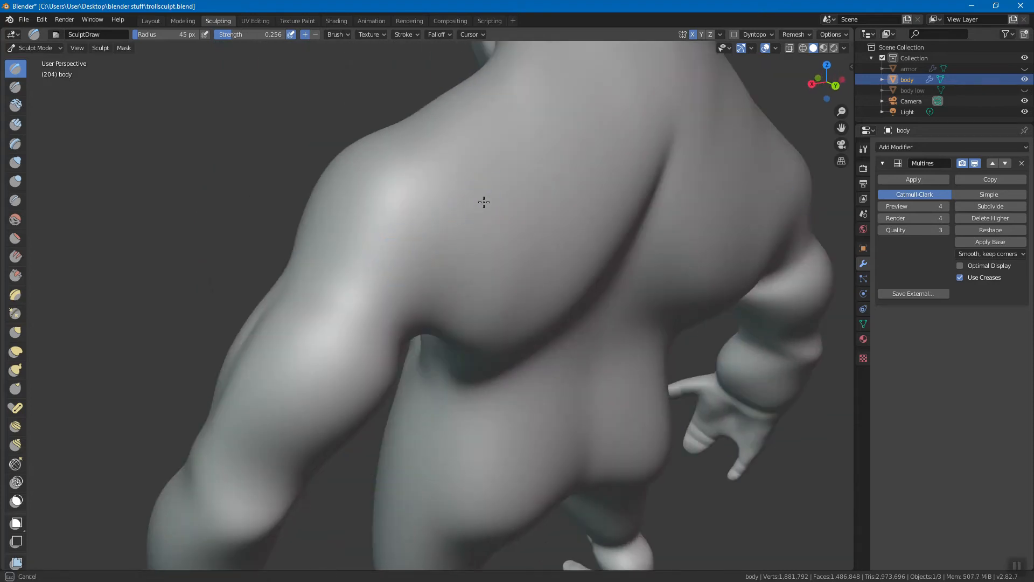
mouse_move(326, 285)
left_mouse_down()
mouse_move(464, 185)
mouse_move(415, 276)
mouse_move(427, 271)
left_mouse_up()
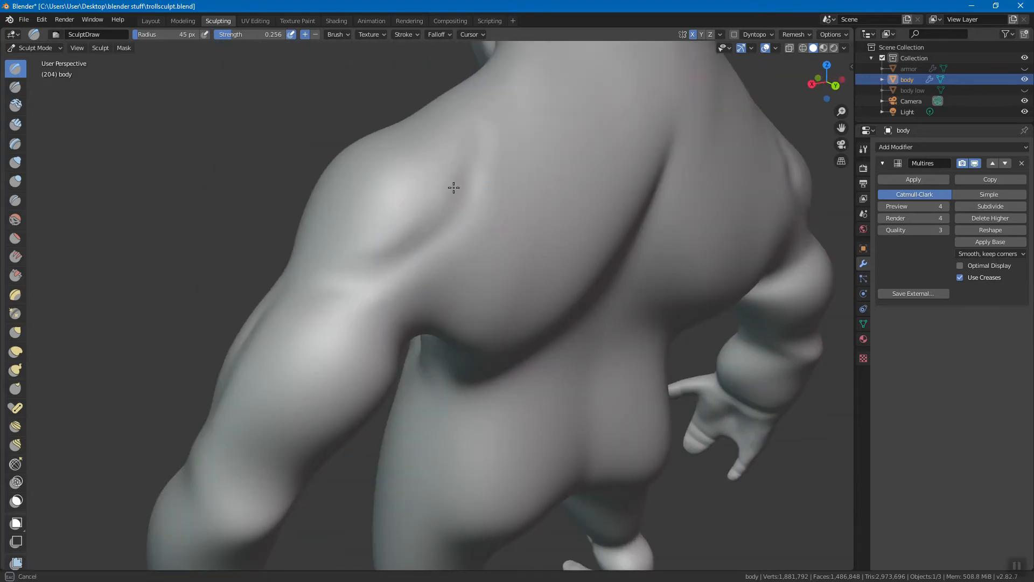
mouse_move(360, 286)
middle_mouse_down()
mouse_move(478, 303)
mouse_move(520, 289)
mouse_move(531, 241)
middle_mouse_up()
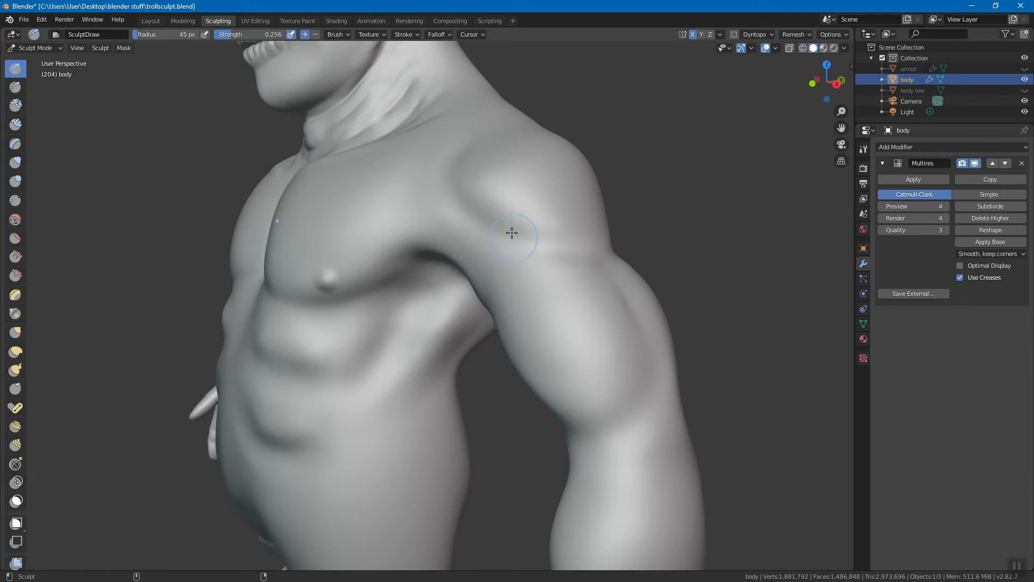
middle_click_drag(478, 192, 512, 215)
left_click_drag(512, 215, 488, 181)
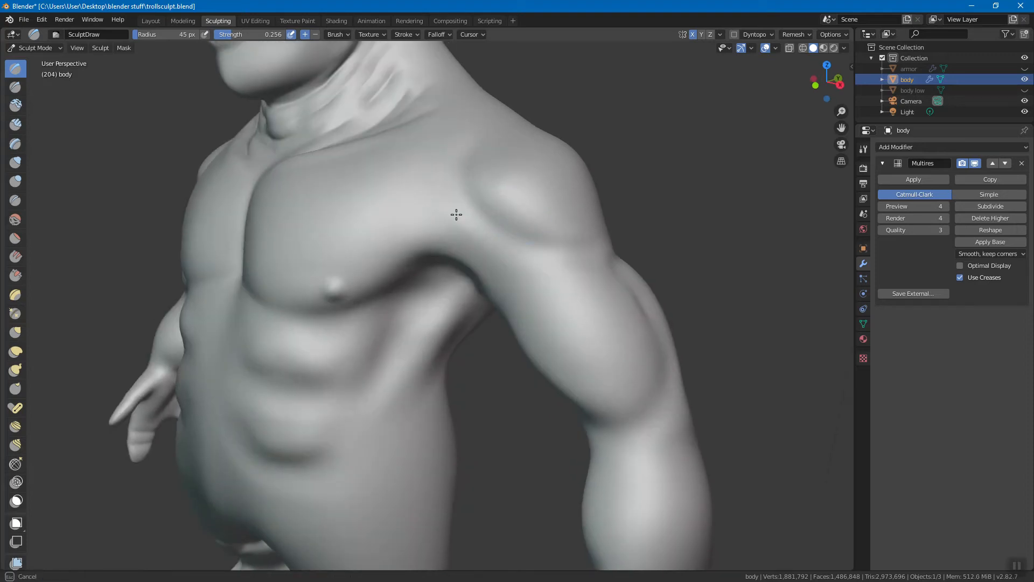
Step: Sculpt a fold beneath the buttocks that separates them from the backs of the thighs
middle_click_drag(561, 240, 393, 239)
mouse_move(491, 233)
middle_mouse_down()
mouse_move(478, 267)
mouse_move(469, 215)
mouse_move(446, 182)
middle_mouse_up()
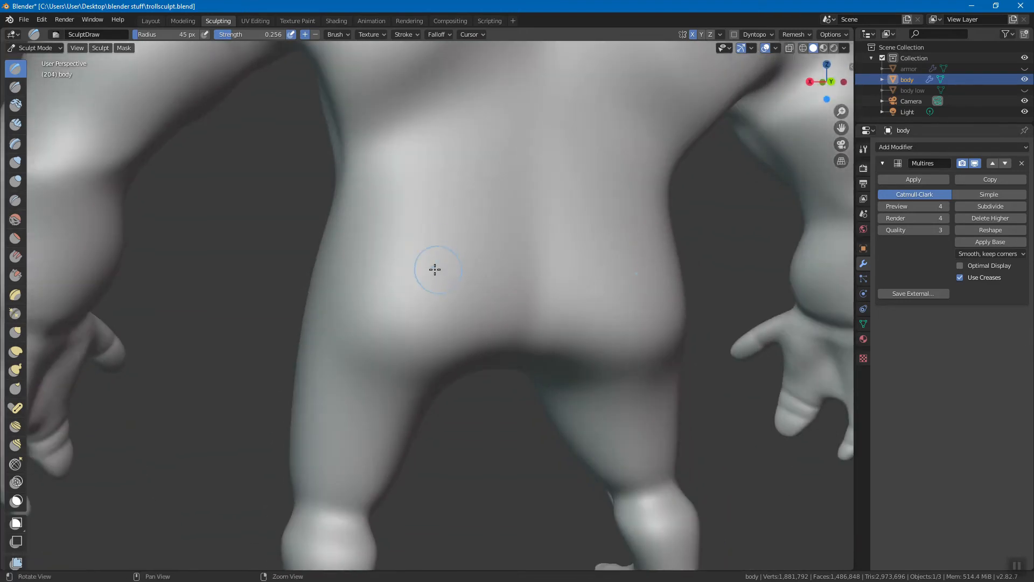
mouse_move(339, 358)
left_mouse_down()
mouse_move(420, 378)
mouse_move(452, 357)
left_mouse_up()
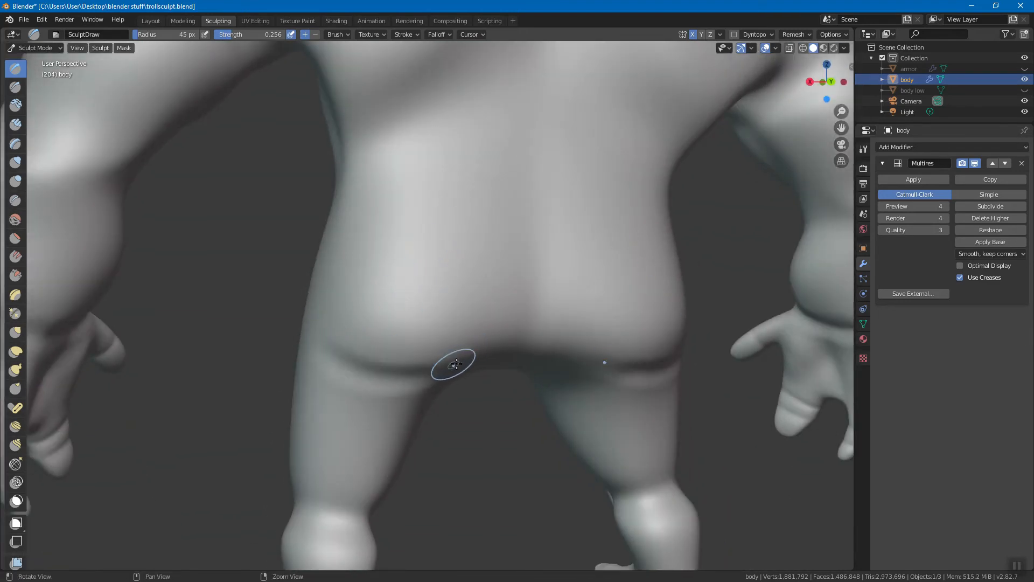
middle_click_drag(452, 358, 454, 337)
left_click_drag(454, 337, 477, 339)
left_click_drag(355, 356, 411, 318)
mouse_move(411, 318)
middle_mouse_down()
mouse_move(471, 363)
mouse_move(515, 335)
mouse_move(466, 323)
mouse_move(462, 411)
mouse_move(423, 350)
middle_mouse_up()
Step: Frame the troll's upper body from the front and save the trollsculpt.blend file
middle_click_drag(388, 234, 420, 346)
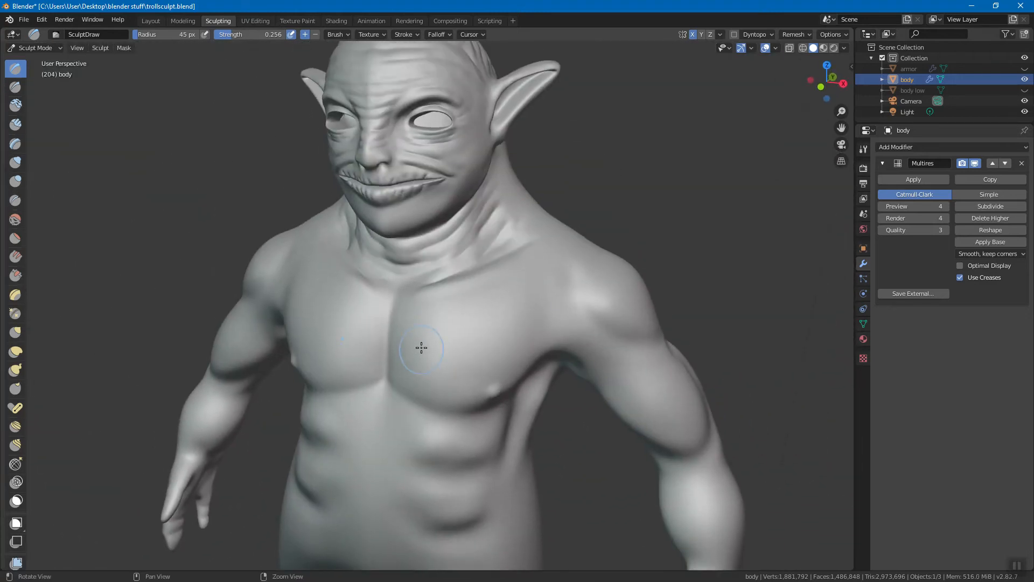
mouse_move(417, 288)
middle_mouse_down()
mouse_move(416, 307)
mouse_move(423, 282)
mouse_move(446, 290)
middle_mouse_up()
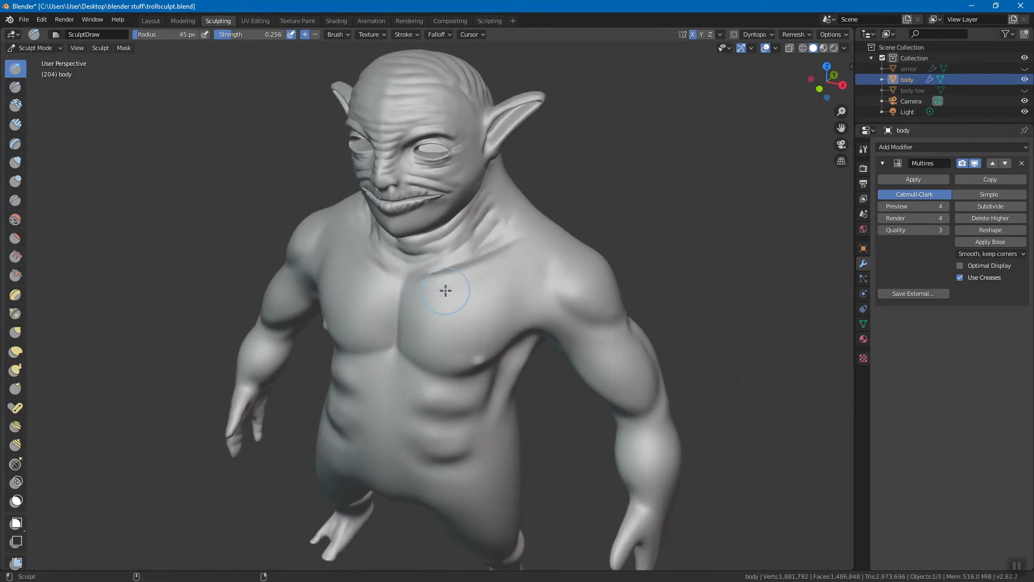
key("ctrl+s")
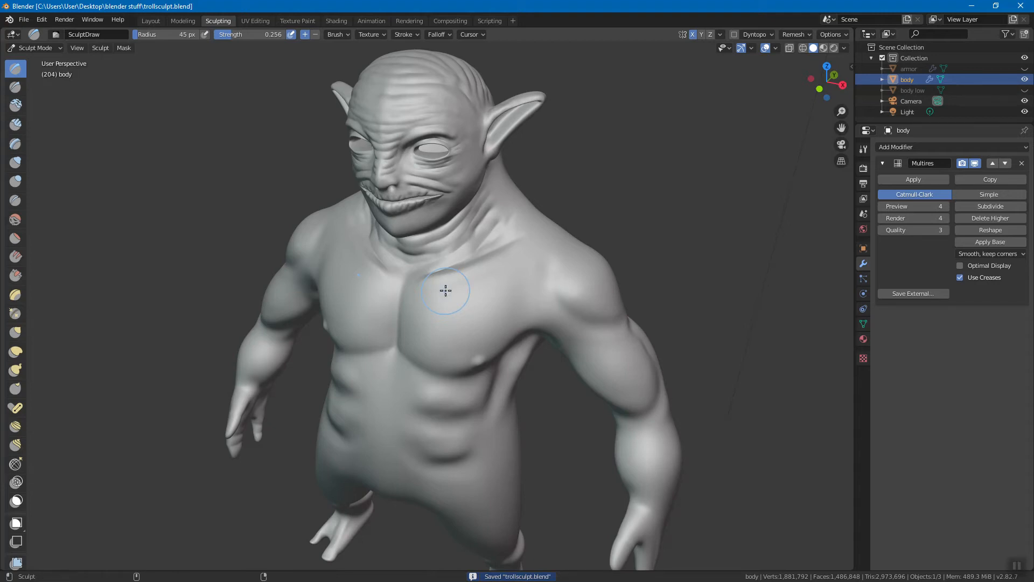
Step: Examine the sculpted troll's whole body from the front, the side and above
middle_click_drag(492, 272, 477, 306)
middle_click_drag(507, 304, 496, 275)
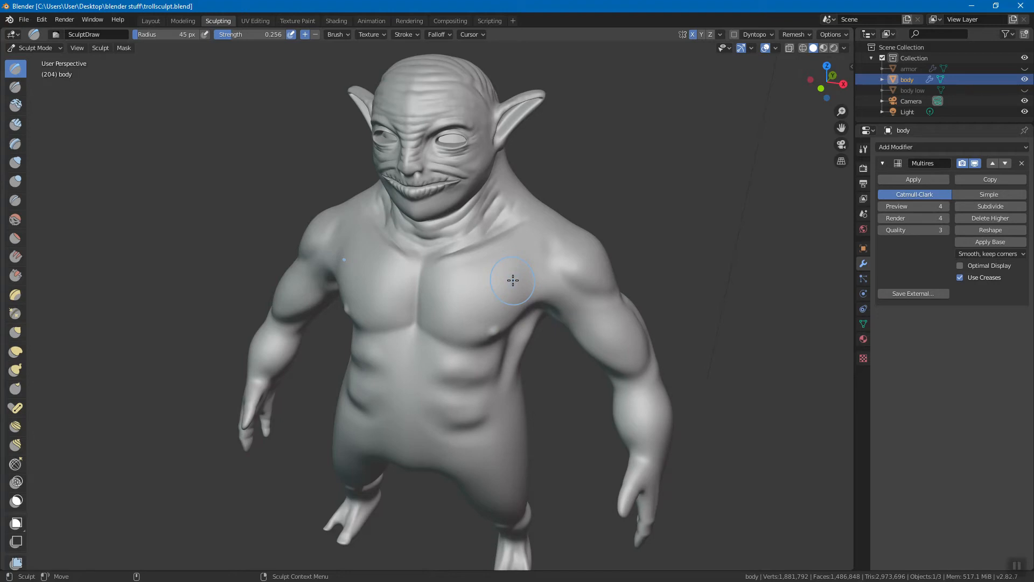
left_click(24, 20)
left_click_drag(435, 338, 524, 337, "alt")
mouse_move(538, 300)
left_mouse_down("alt")
mouse_move(427, 296)
mouse_move(447, 334)
mouse_move(431, 323)
mouse_move(444, 326)
left_mouse_up("alt")
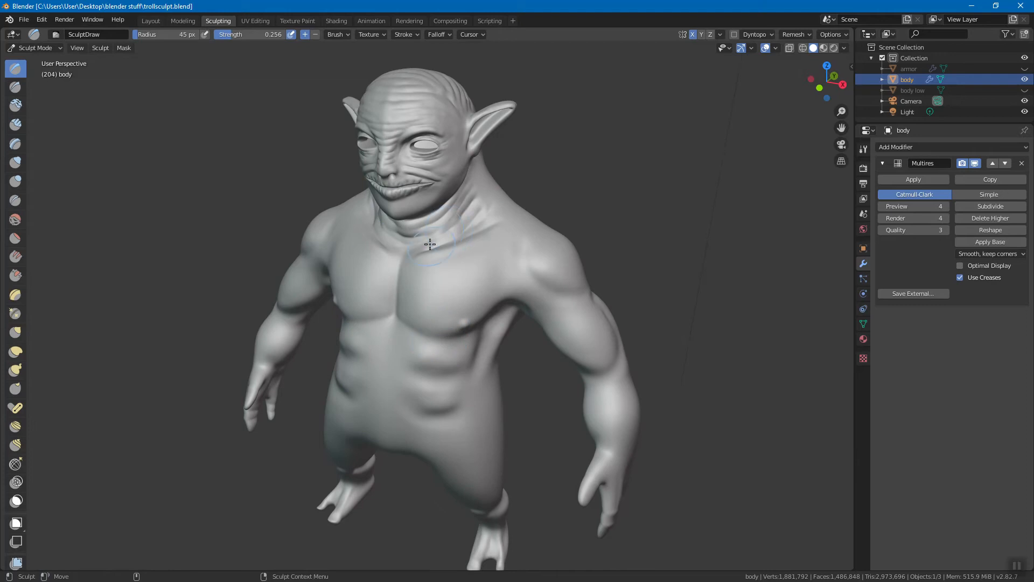
left_click_drag(476, 232, 454, 292, "alt")
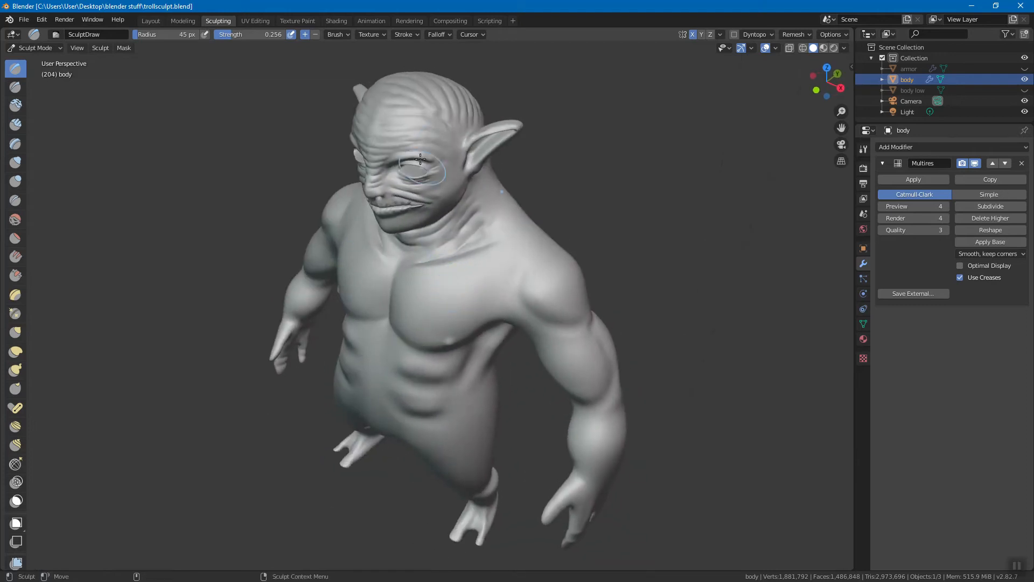
left_click_drag(463, 345, 466, 366, "alt")
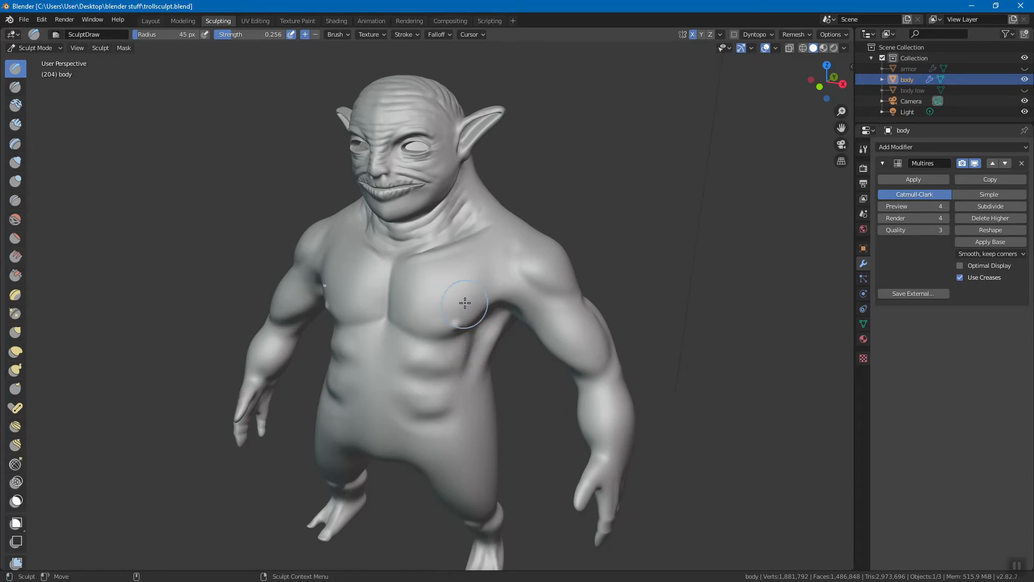
middle_click_drag(467, 347, 450, 279, "shift")
left_click_drag(450, 279, 450, 272, "alt")
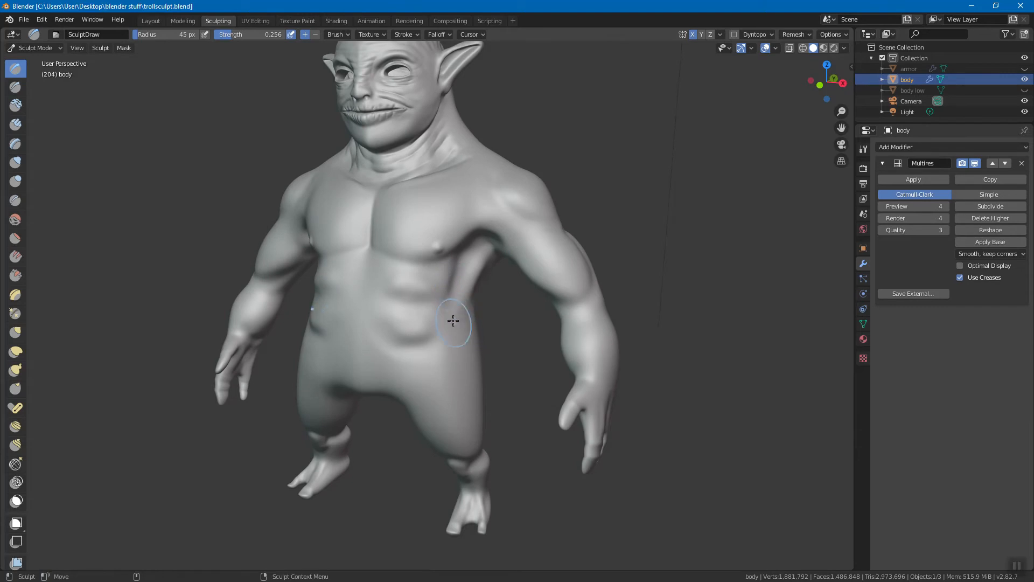
left_click_drag(439, 281, 458, 305, "alt")
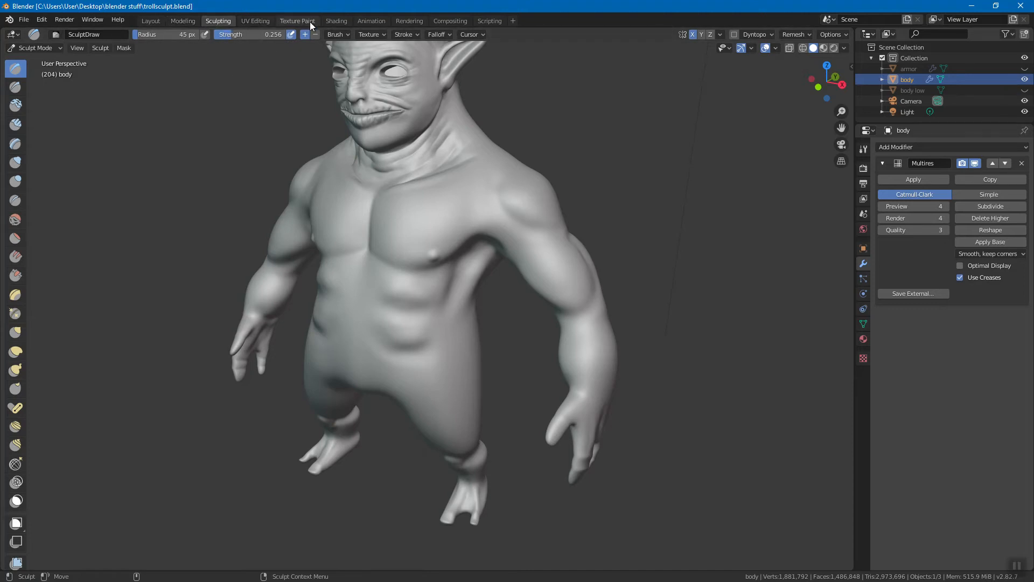
mouse_move(444, 172)
left_mouse_down("alt")
mouse_move(430, 274)
mouse_move(455, 233)
mouse_move(360, 136)
left_mouse_up("alt")
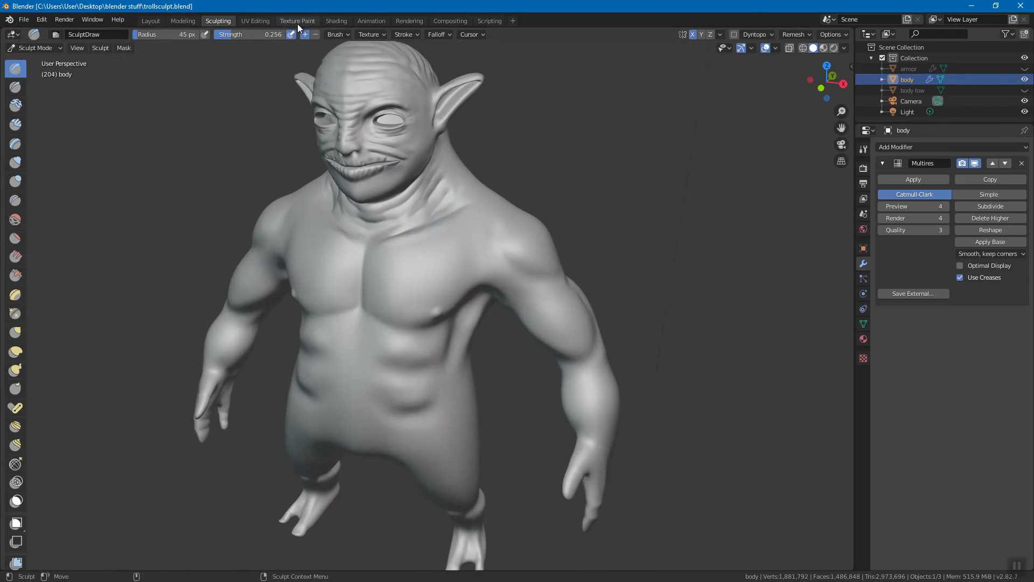
mouse_move(453, 275)
left_mouse_down("alt")
mouse_move(446, 270)
mouse_move(442, 285)
left_mouse_up("alt")
mouse_move(420, 331)
left_mouse_down("alt")
mouse_move(423, 231)
mouse_move(437, 238)
mouse_move(432, 283)
left_mouse_up("alt")
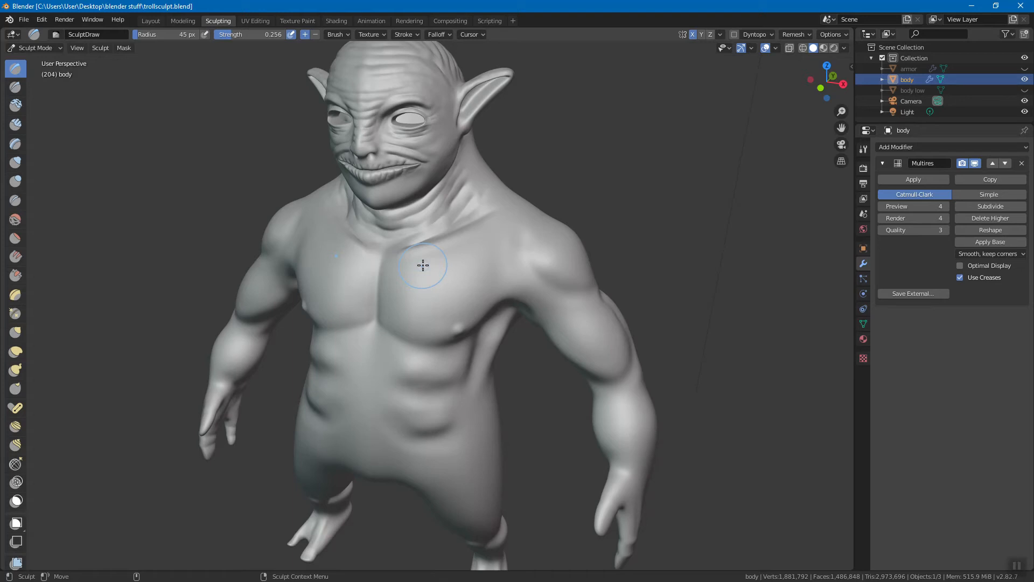
mouse_move(483, 265)
left_mouse_down("alt")
mouse_move(463, 266)
mouse_move(487, 264)
left_mouse_up("alt")
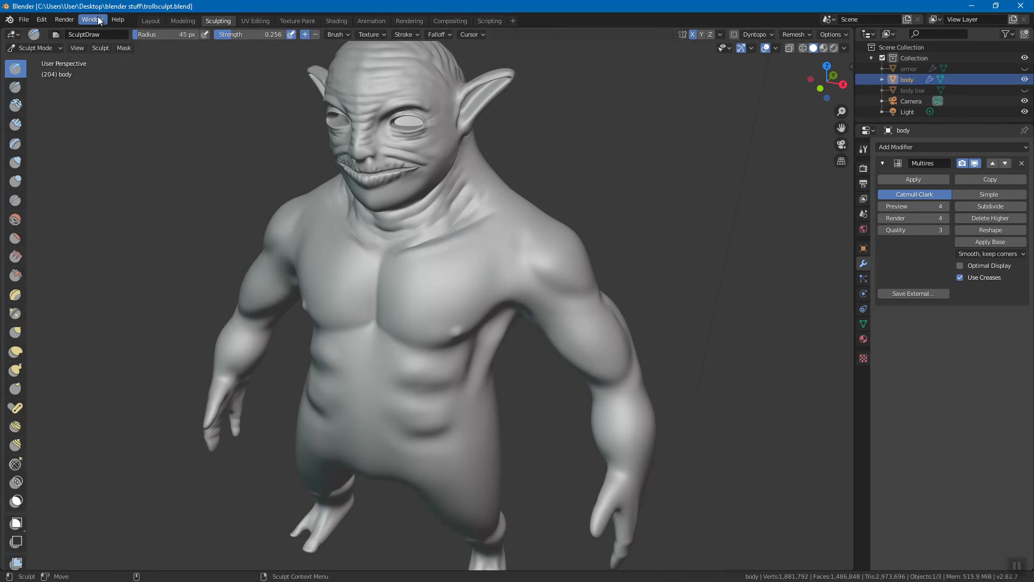
mouse_move(469, 253)
left_mouse_down("alt")
mouse_move(466, 233)
mouse_move(421, 258)
mouse_move(388, 219)
mouse_move(458, 217)
mouse_move(450, 261)
mouse_move(454, 247)
left_mouse_up("alt")
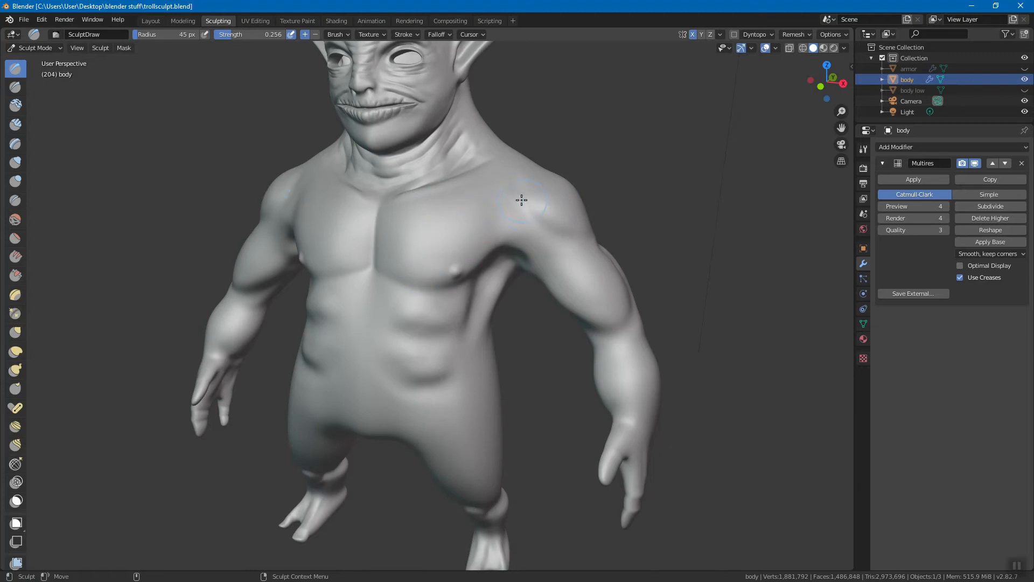
mouse_move(476, 244)
middle_mouse_down()
mouse_move(463, 262)
mouse_move(502, 197)
mouse_move(507, 232)
mouse_move(485, 248)
mouse_move(488, 221)
mouse_move(470, 271)
mouse_move(485, 267)
mouse_move(487, 226)
middle_mouse_up()
mouse_move(526, 222)
left_mouse_down()
mouse_move(548, 203)
mouse_move(527, 219)
mouse_move(538, 189)
mouse_move(548, 192)
left_mouse_up()
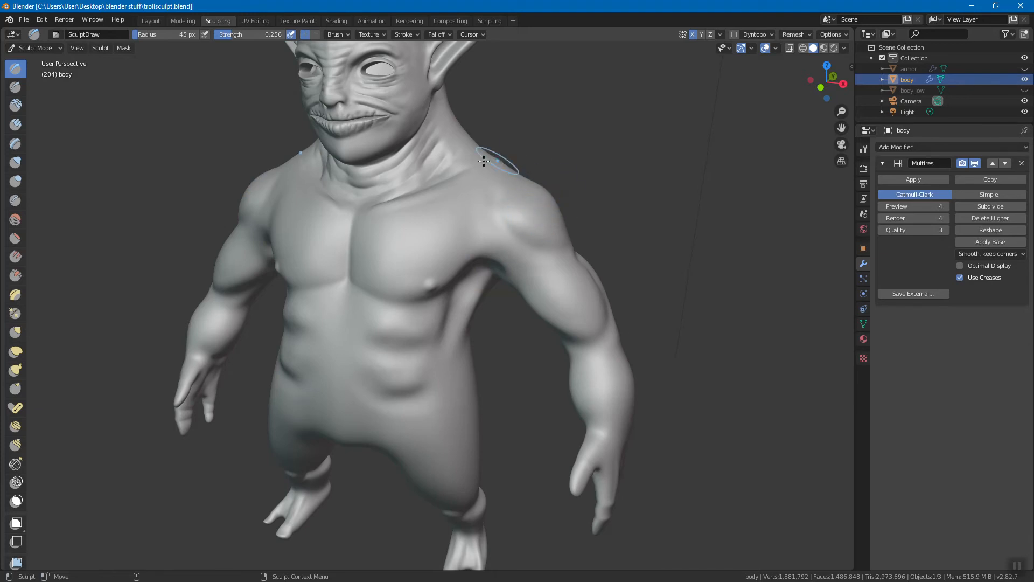
middle_click_drag(464, 250, 480, 237)
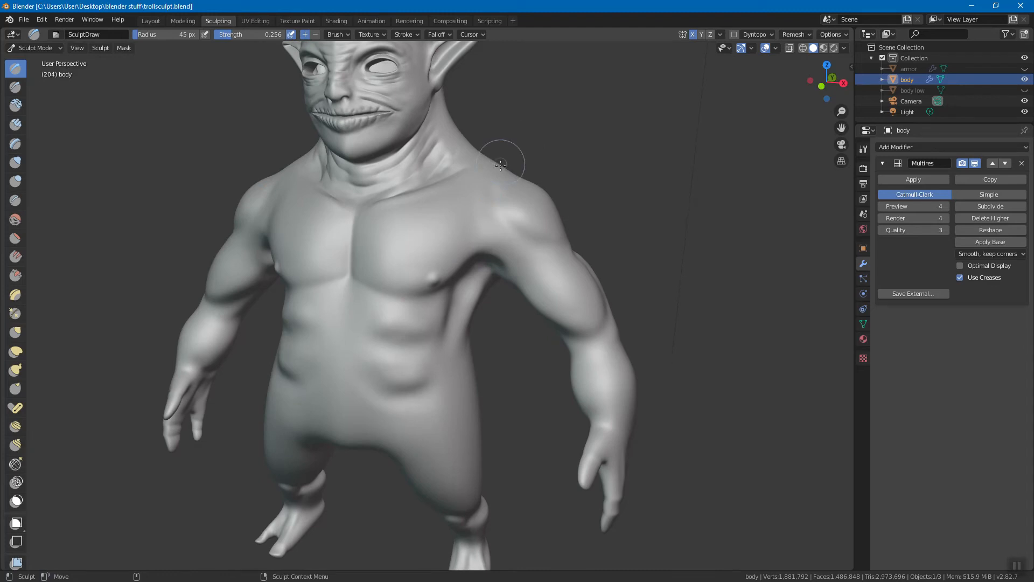
mouse_move(468, 233)
middle_mouse_down()
mouse_move(452, 244)
mouse_move(426, 206)
mouse_move(478, 212)
mouse_move(468, 231)
middle_mouse_up()
scroll(467, 217, "up", 2)
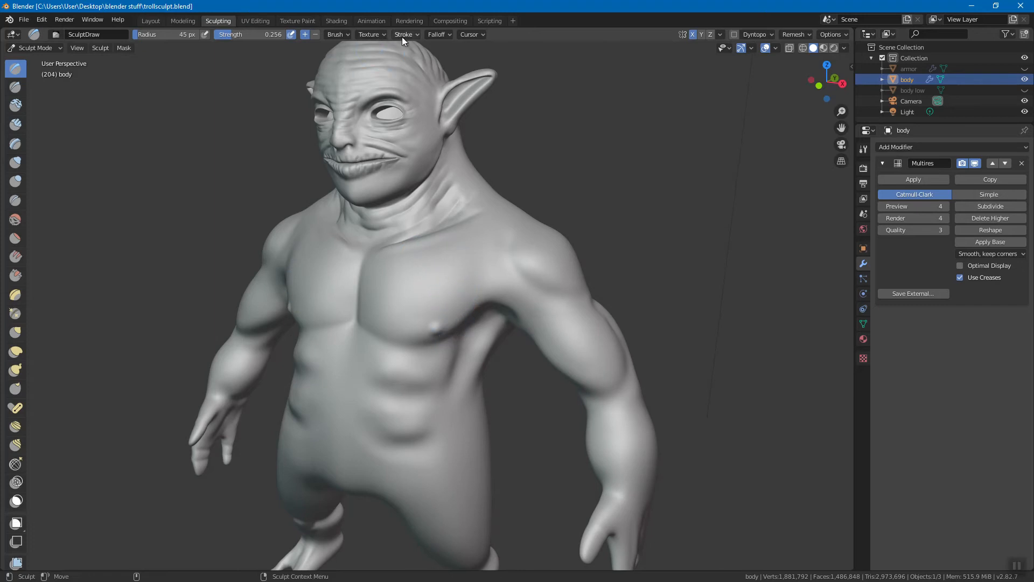
Step: Look at the SculptDraw brush's texture mapping and stroke settings
left_click(374, 35)
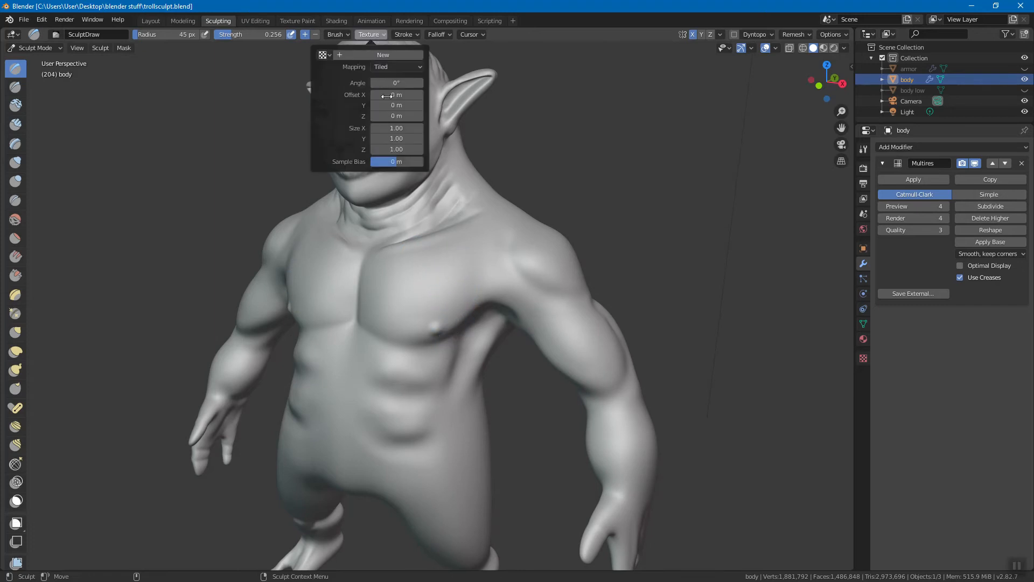
left_click(410, 36)
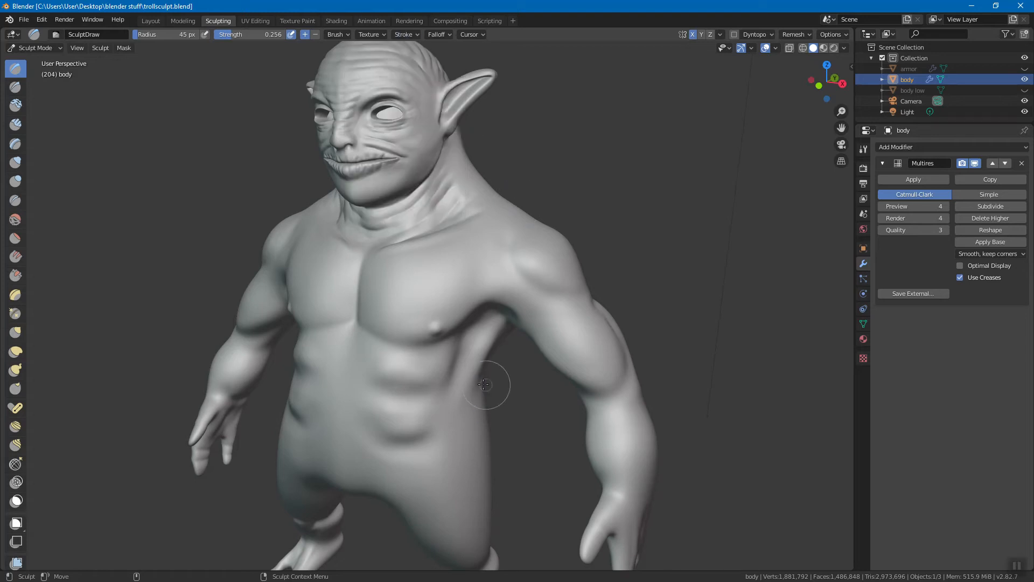
scroll(455, 427, "up", 3)
middle_click_drag(464, 364, 468, 340)
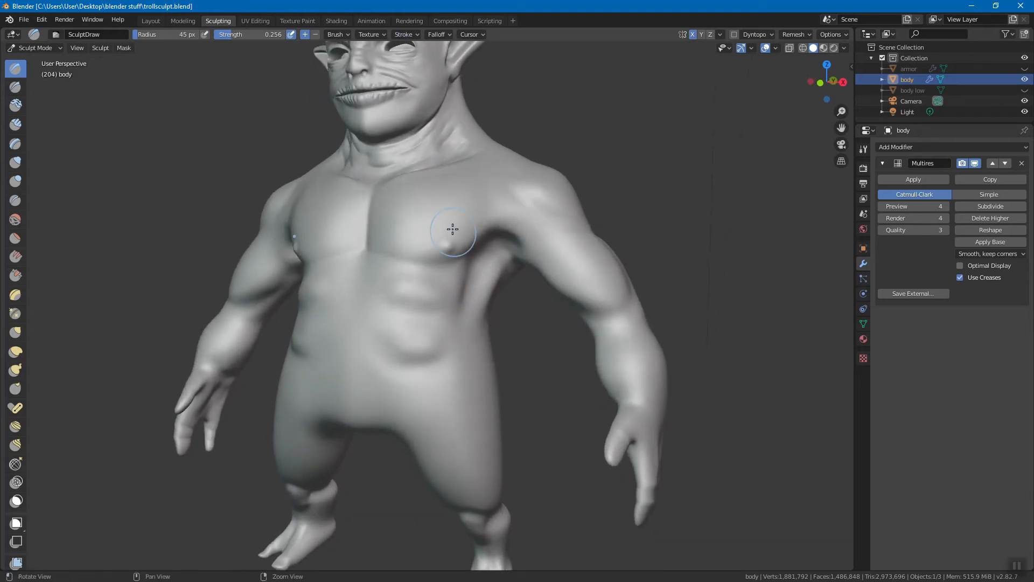
middle_click_drag(445, 233, 447, 256)
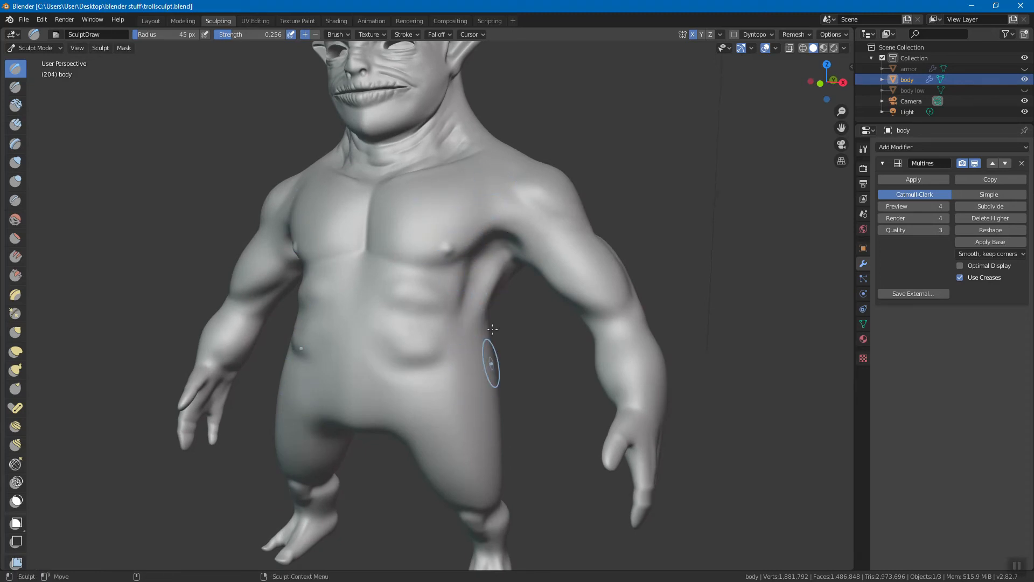
mouse_move(517, 315)
middle_mouse_down()
mouse_move(471, 340)
mouse_move(478, 324)
mouse_move(485, 353)
middle_mouse_up()
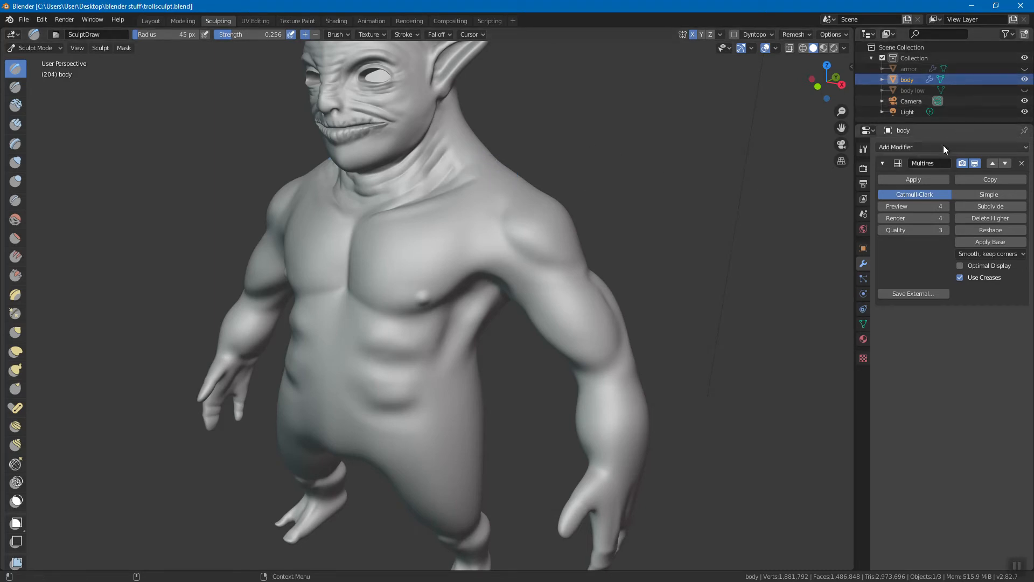
Step: Look through the brush tool settings, the render settings, the body's Multires modifier and its material
left_click(863, 150)
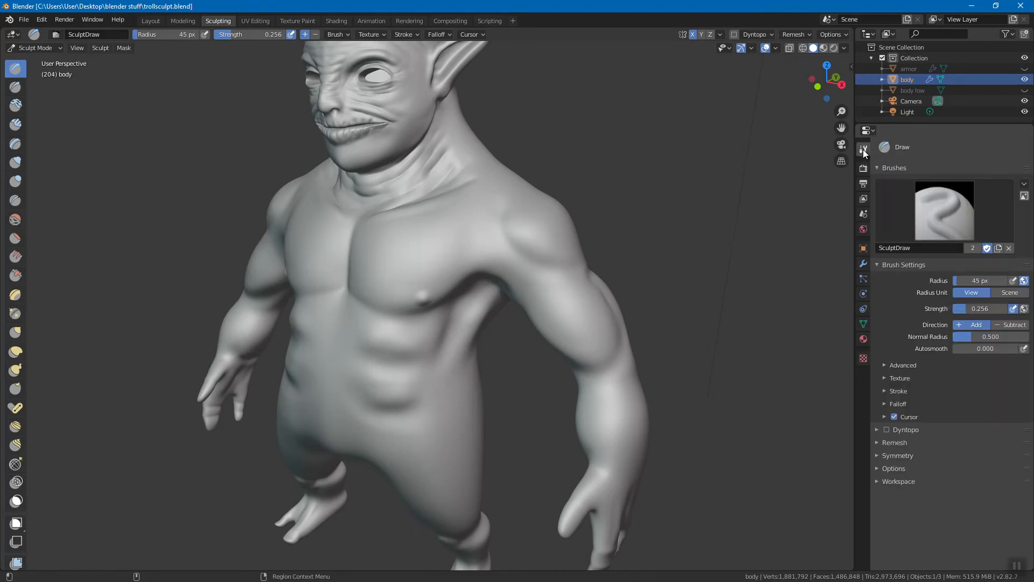
left_click(864, 170)
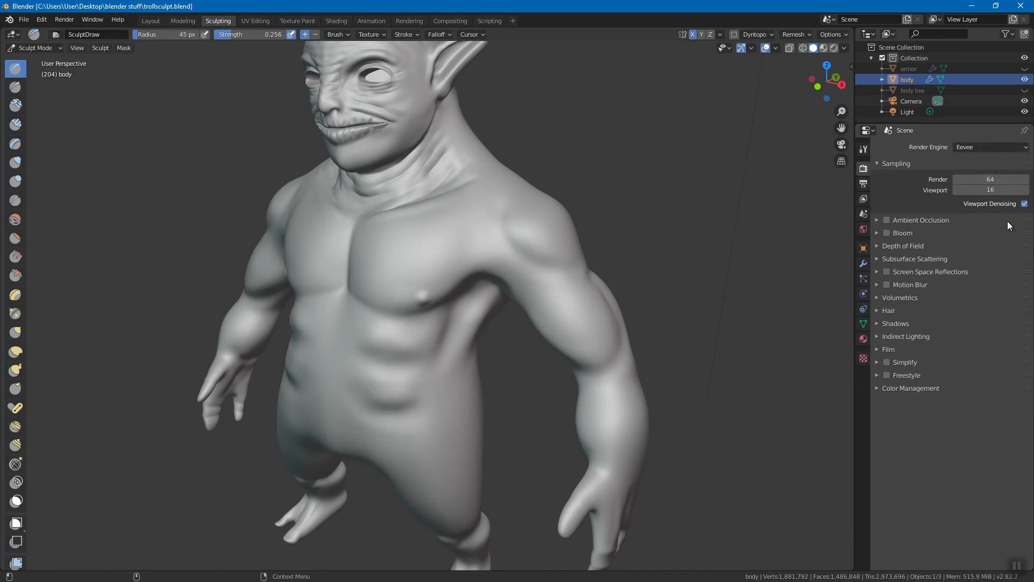
left_click(864, 263)
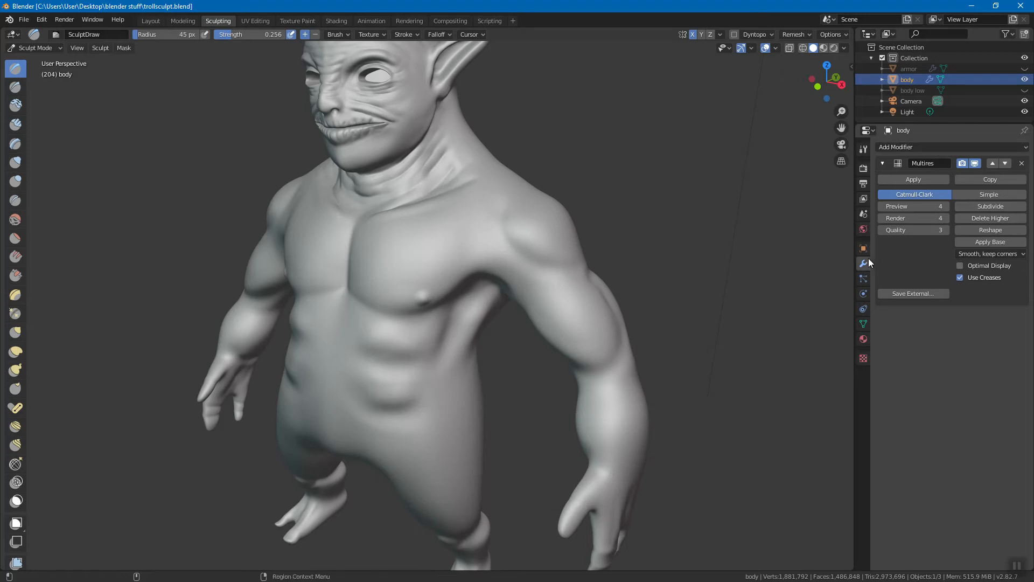
left_click(864, 338)
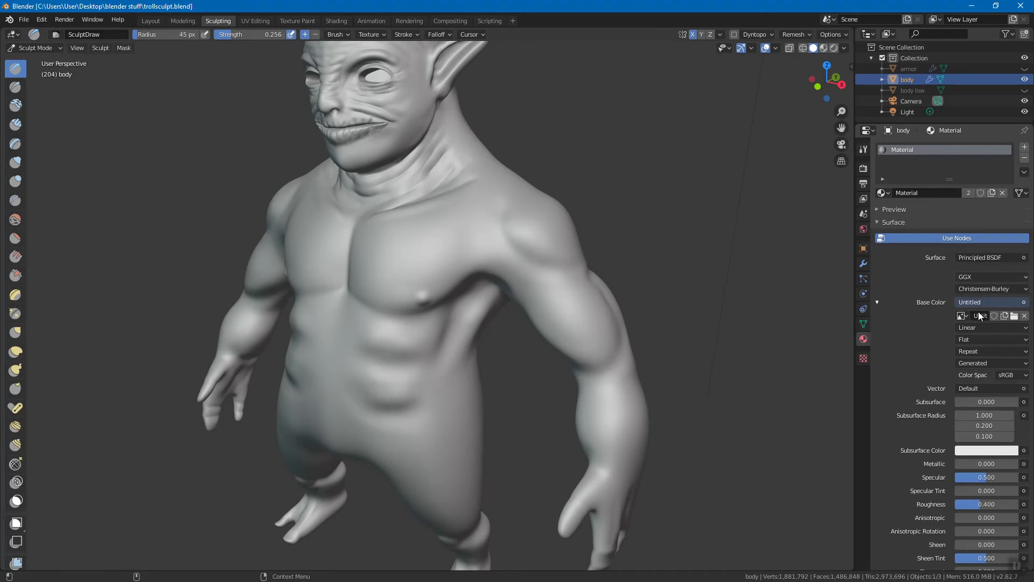
Step: Create a new Image or Movie texture for the SculptDraw brush
left_click(863, 359)
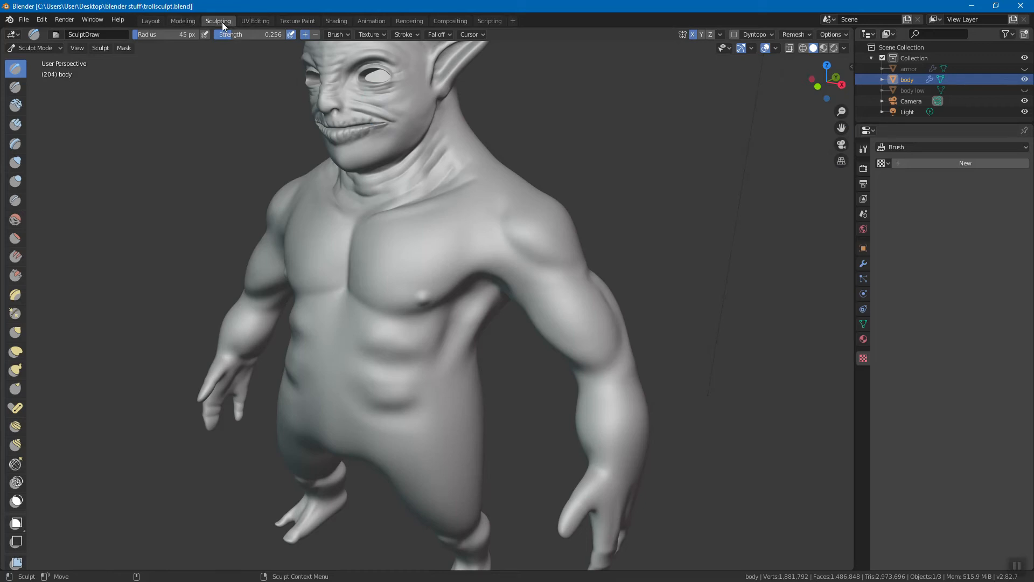
left_click(865, 341)
left_click(864, 358)
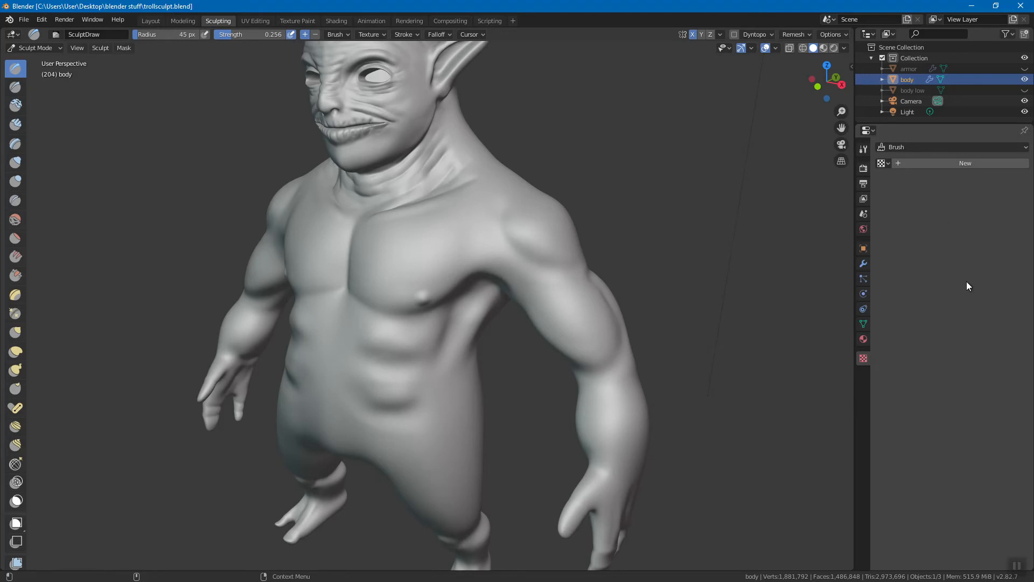
left_click(966, 164)
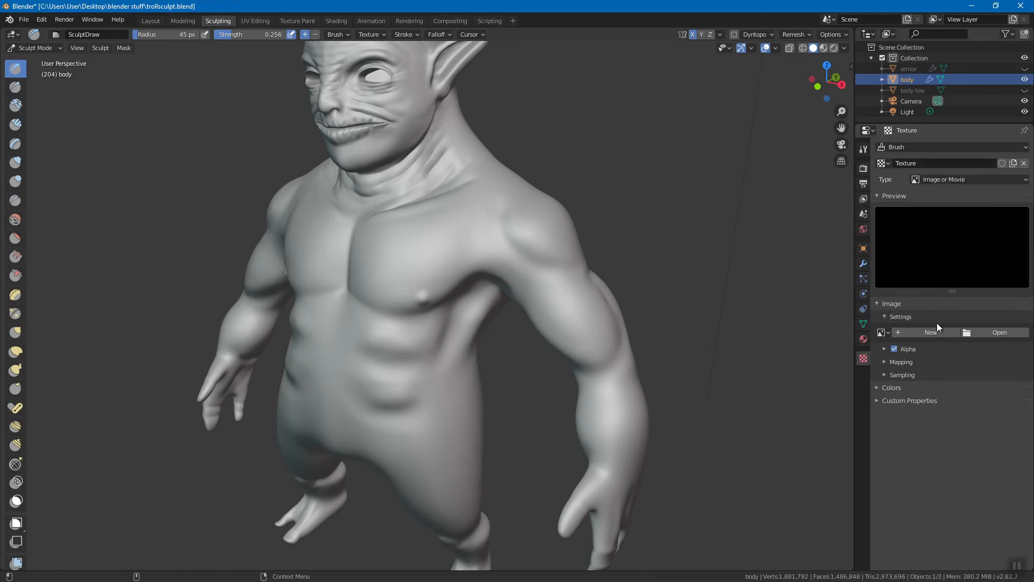
left_click(878, 303)
left_click(877, 302)
left_click(877, 304)
left_click(877, 304)
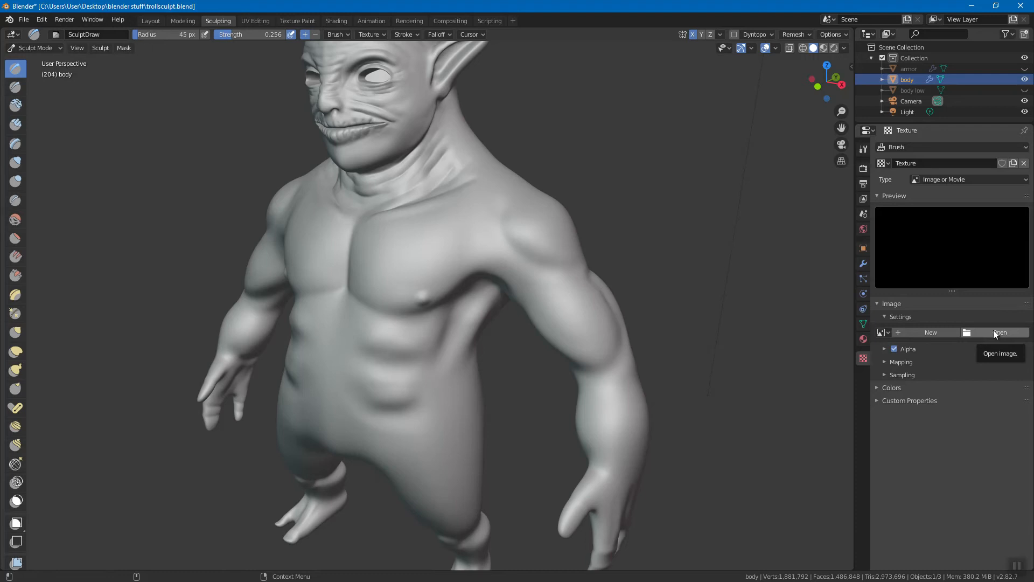
left_click(878, 301)
left_click(877, 301)
left_click(885, 315)
left_click(885, 316)
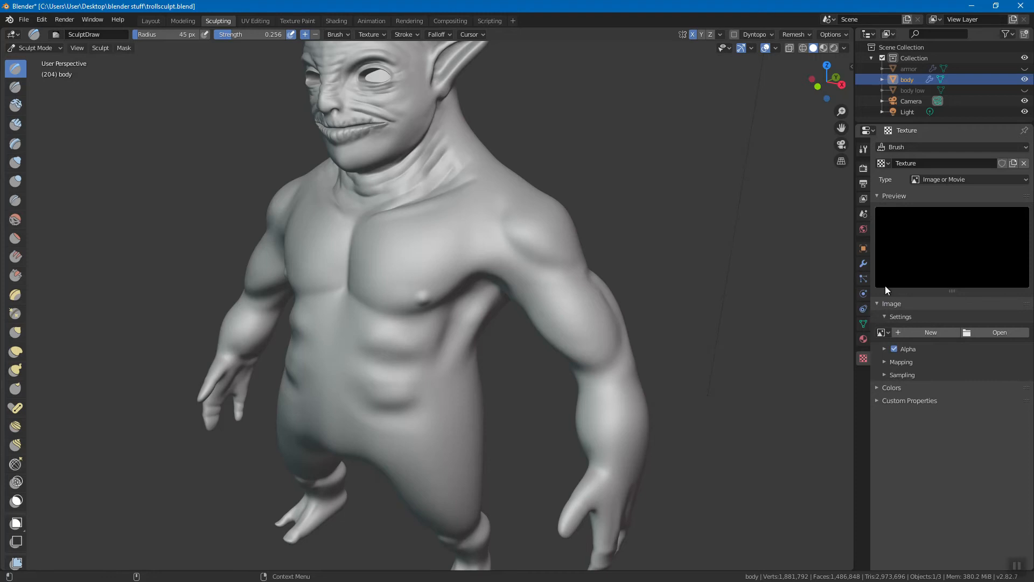
Step: Start opening an image for the brush texture and browse to the 3d art folder on the C drive
left_click(997, 331)
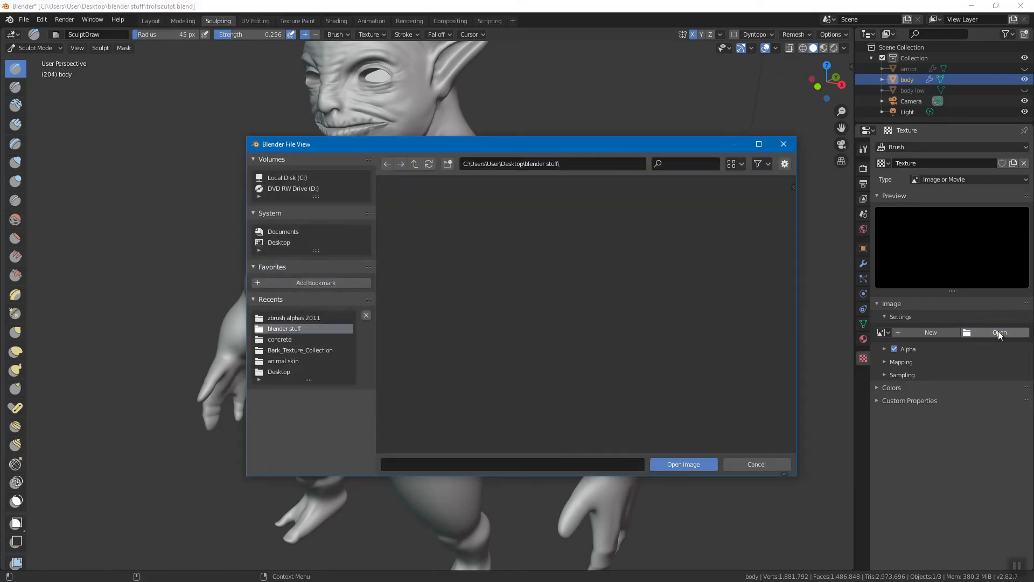
mouse_move(429, 145)
left_mouse_down()
mouse_move(449, 137)
mouse_move(436, 136)
left_mouse_up()
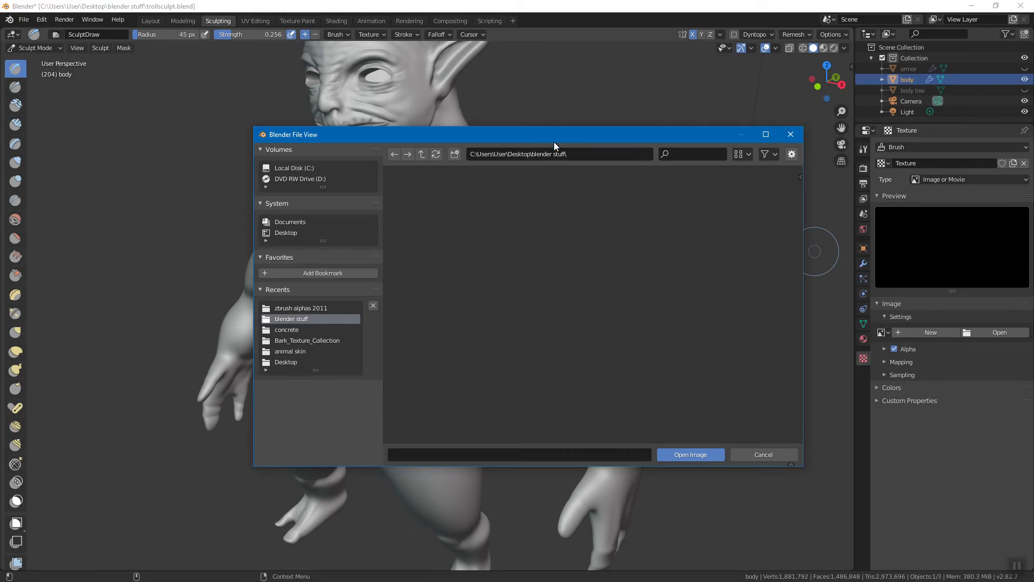
left_click(296, 330)
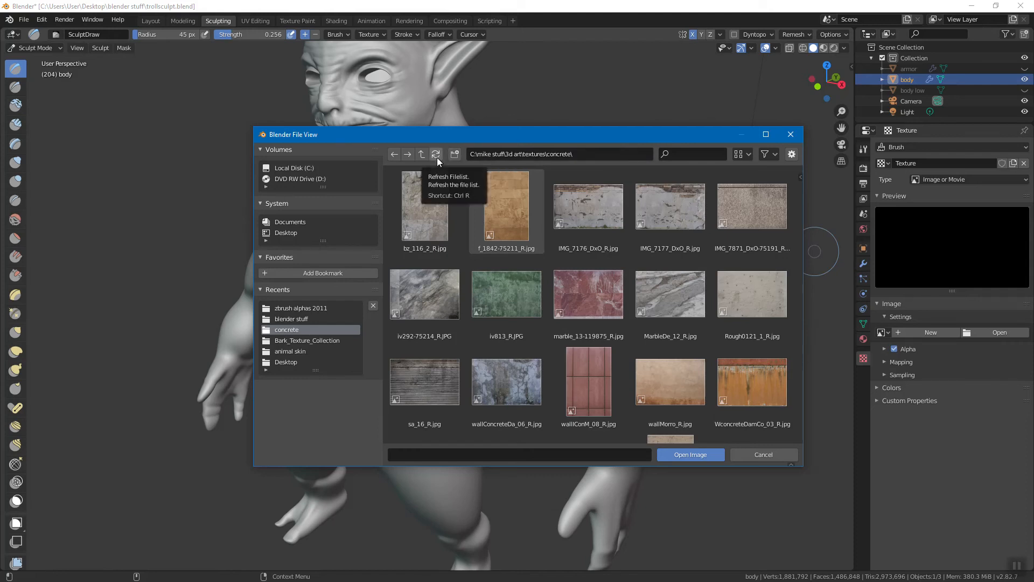
left_click(293, 168)
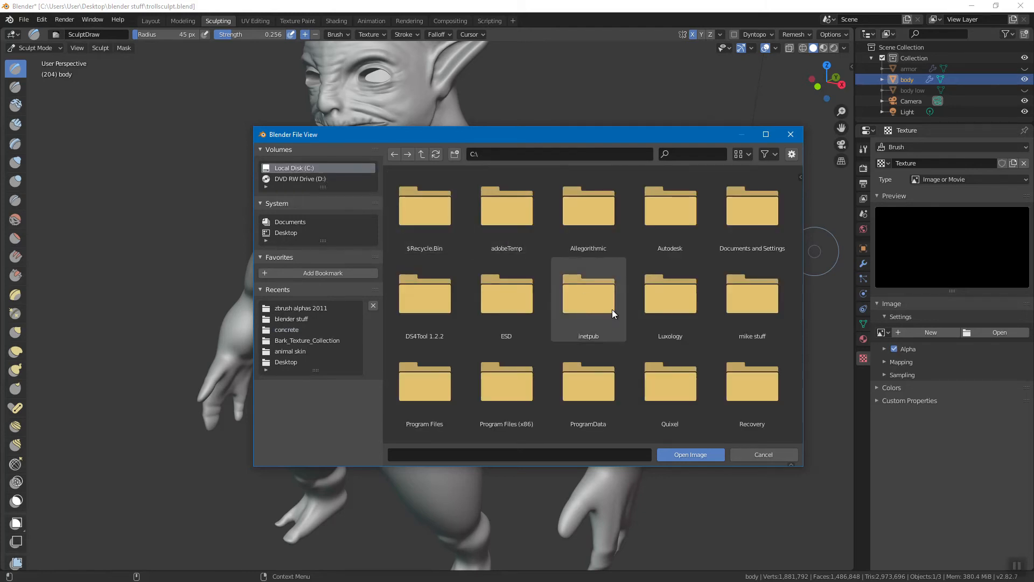
scroll(613, 309, "down", 5)
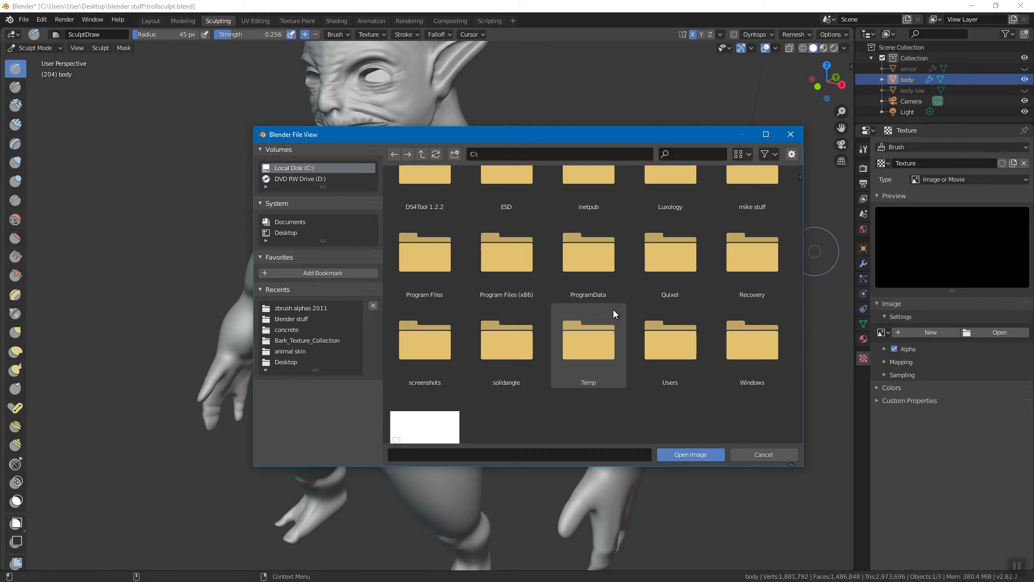
scroll(613, 309, "up", 3)
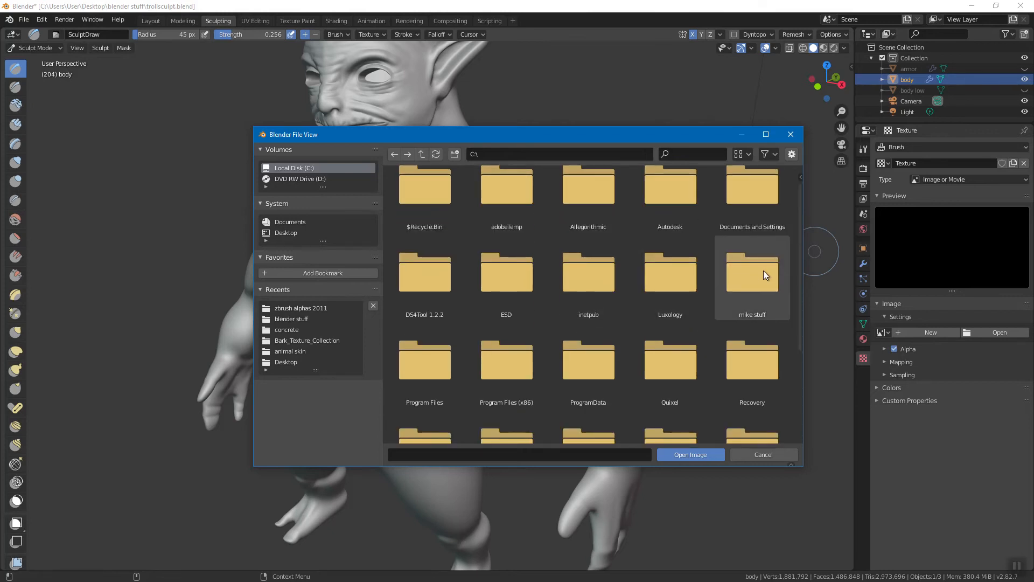
double_click(764, 270)
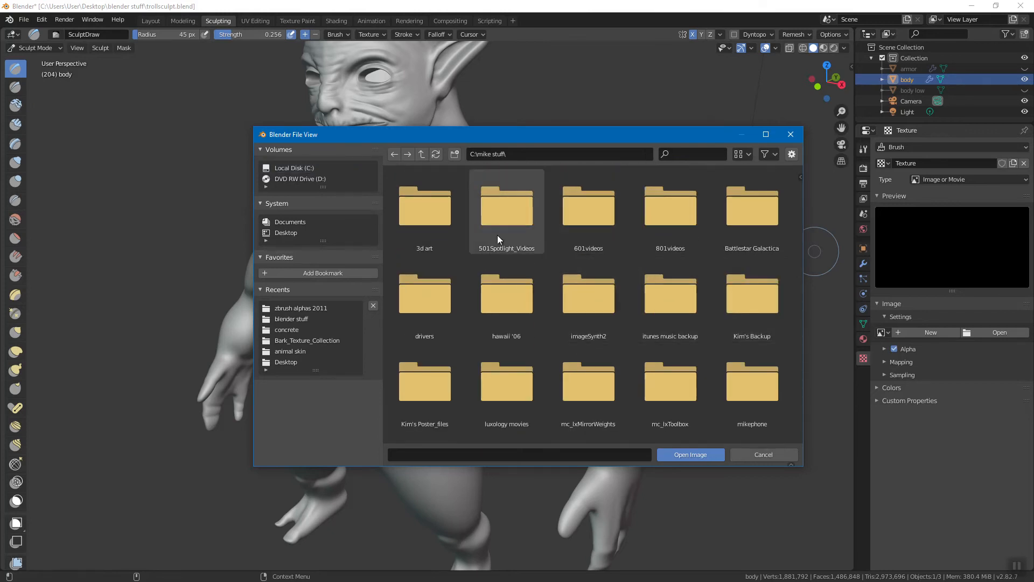
double_click(428, 210)
Step: Load hb 295_P.jpg from the textures folder's animal skin subfolder as the brush texture's image
scroll(661, 281, "down", 8)
scroll(661, 282, "down", 5)
scroll(660, 281, "down", 3)
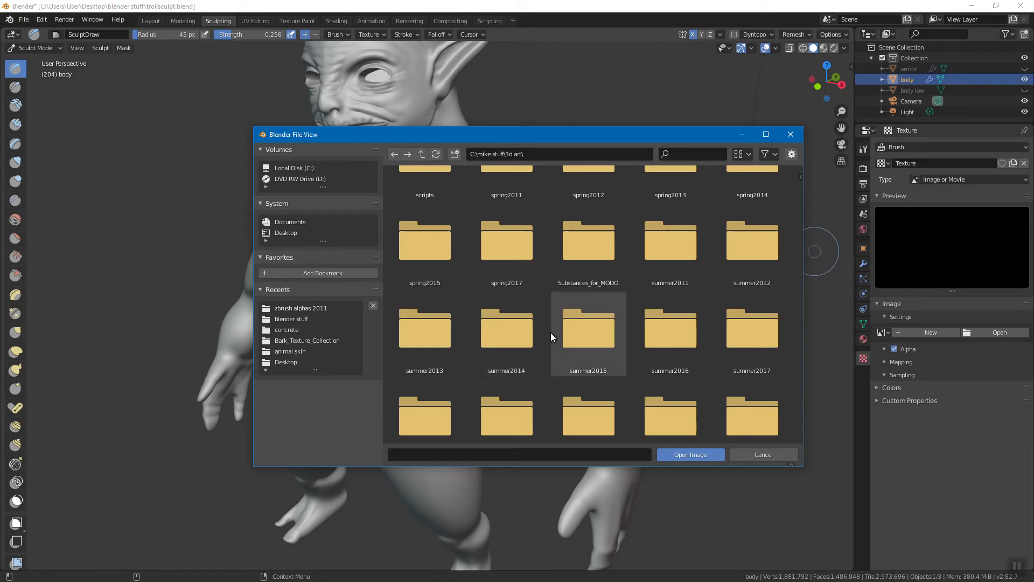
scroll(599, 329, "down", 2)
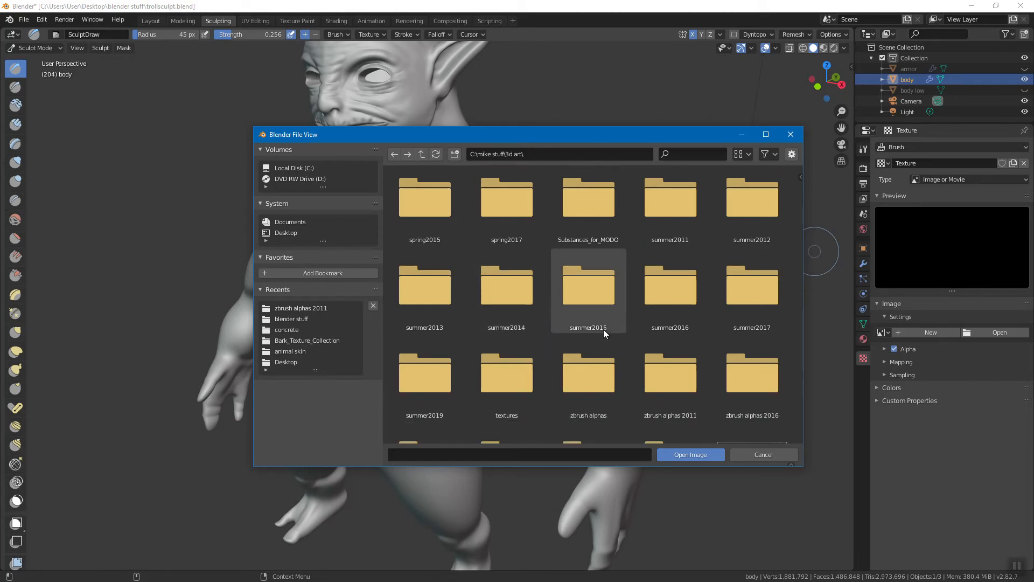
scroll(603, 329, "down", 2)
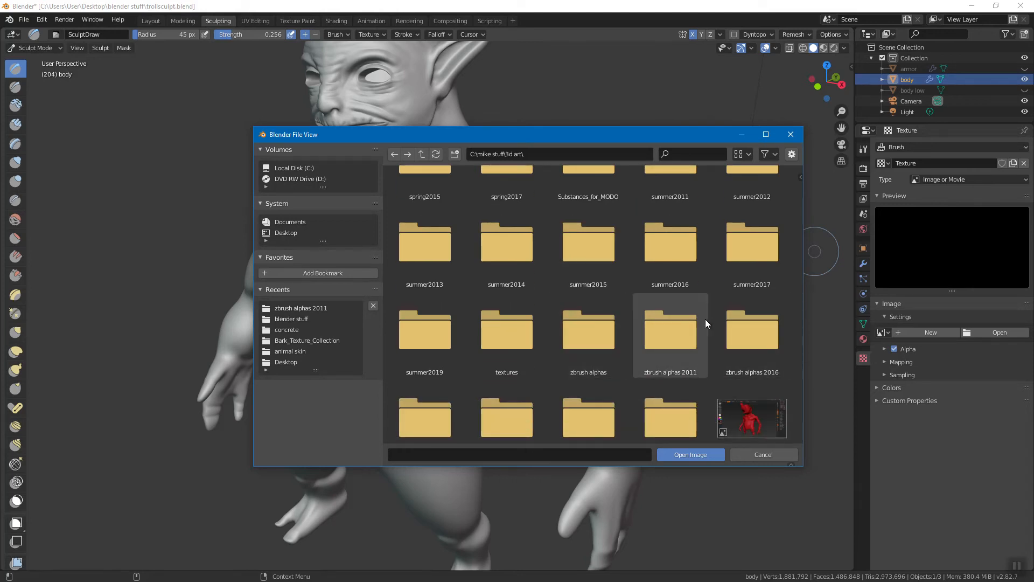
double_click(506, 332)
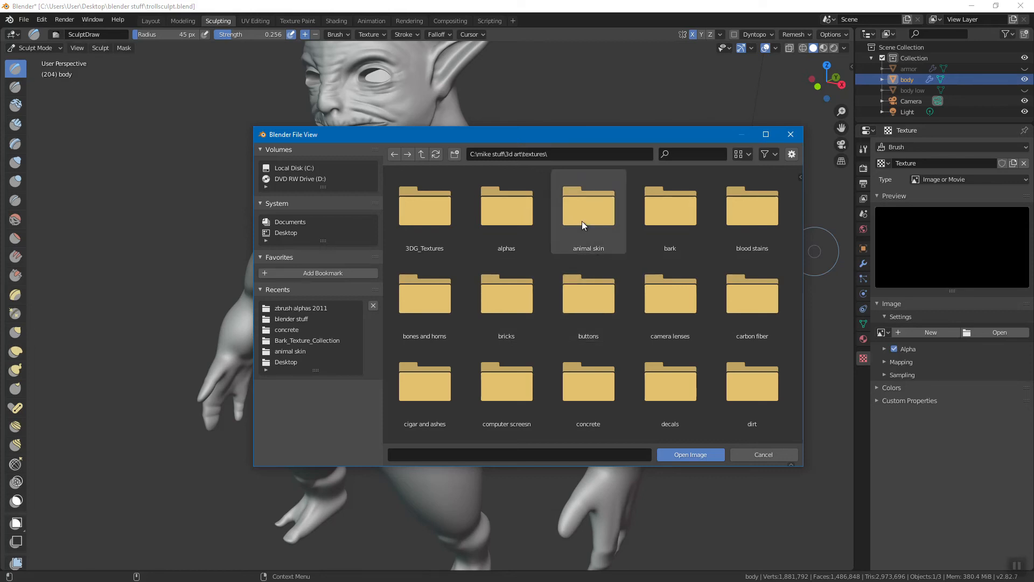
double_click(588, 209)
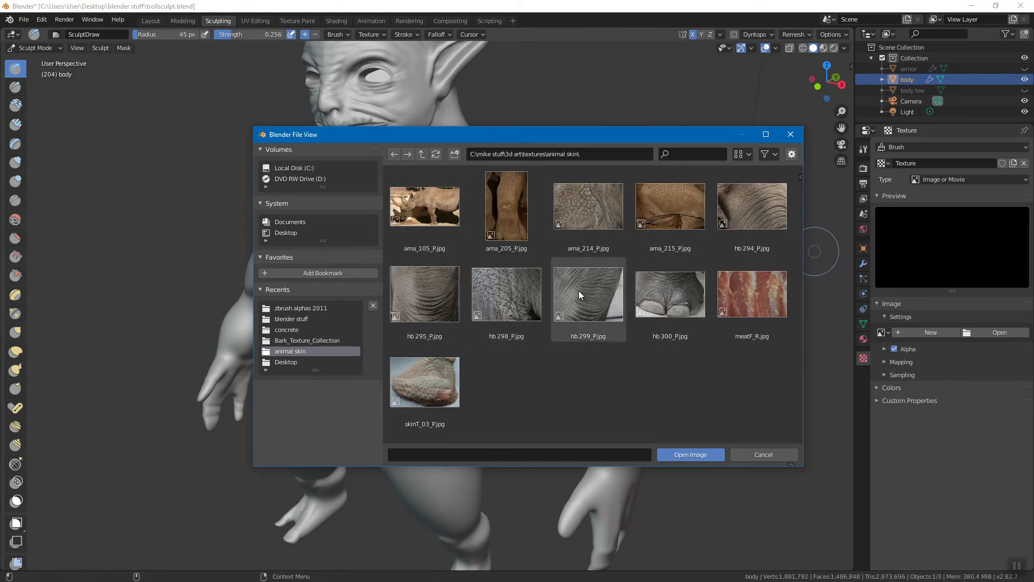
left_click(433, 292)
left_click(692, 455)
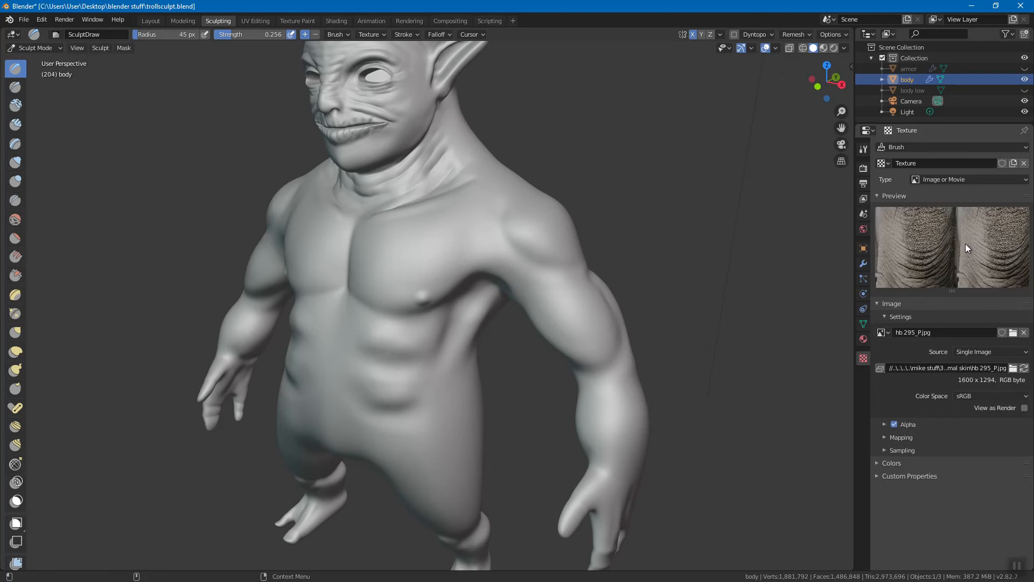
Step: Check the texture section in the Draw brush's settings and return to the brush texture's image properties
left_click(376, 34)
left_click(863, 151)
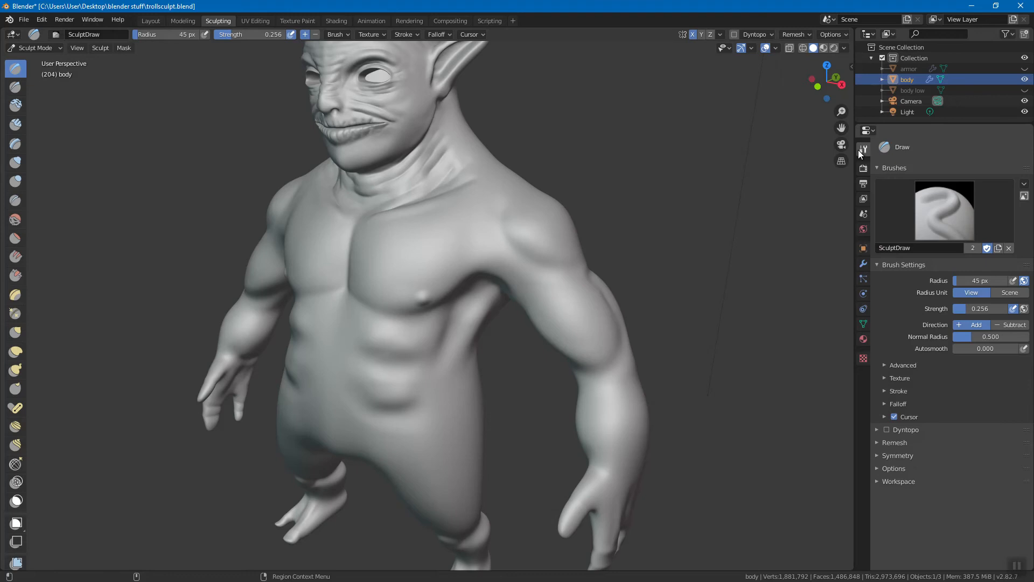
left_click(886, 378)
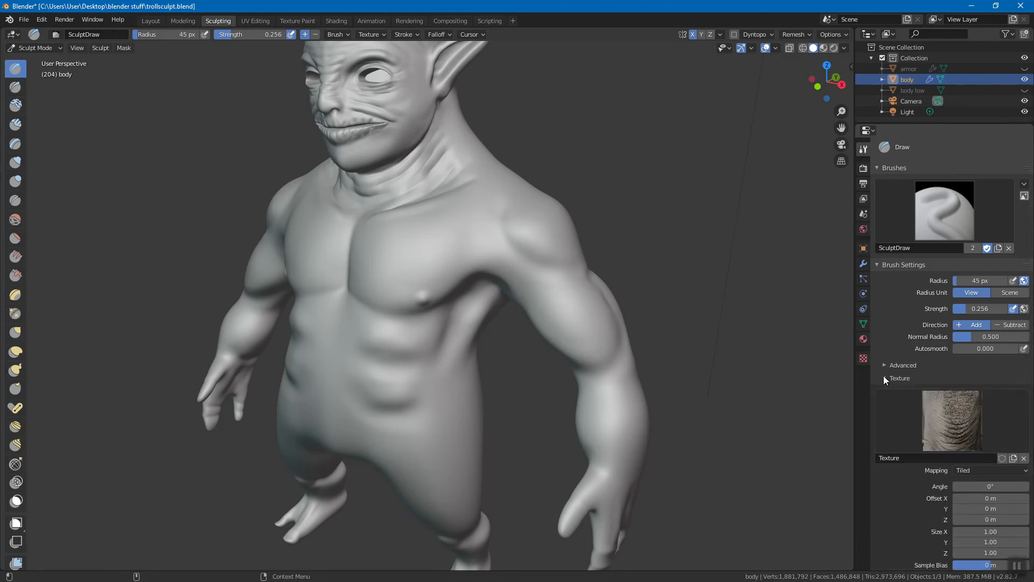
left_click(886, 378)
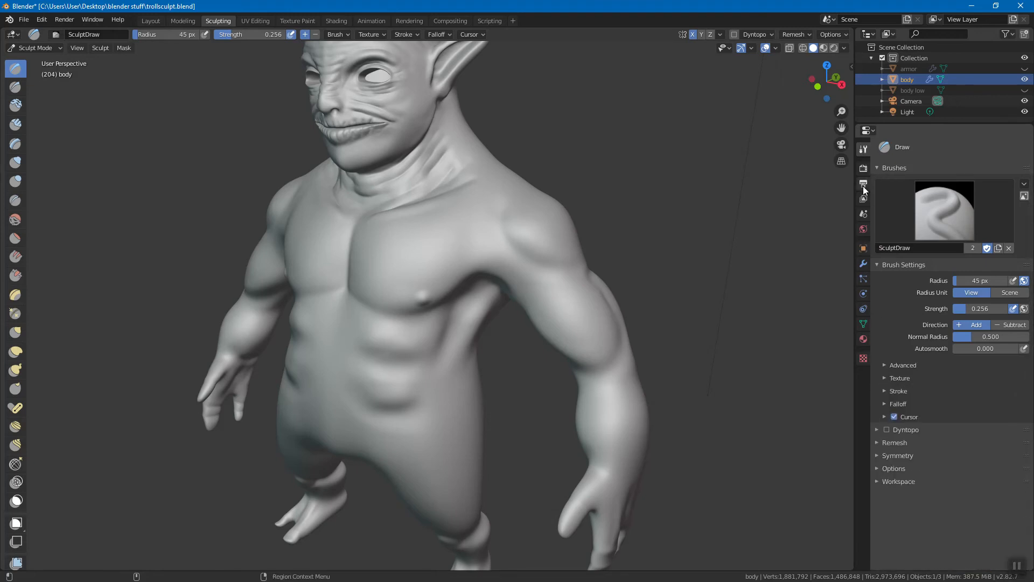
left_click(863, 358)
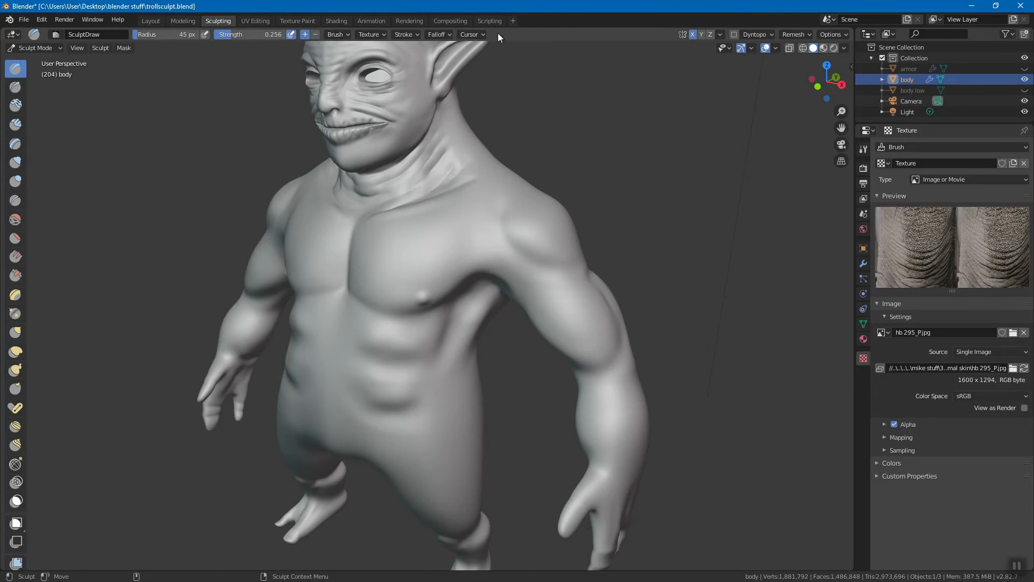
Step: Look at the brush's texture options and the list of available textures, keeping the skin image texture assigned
left_click(380, 35)
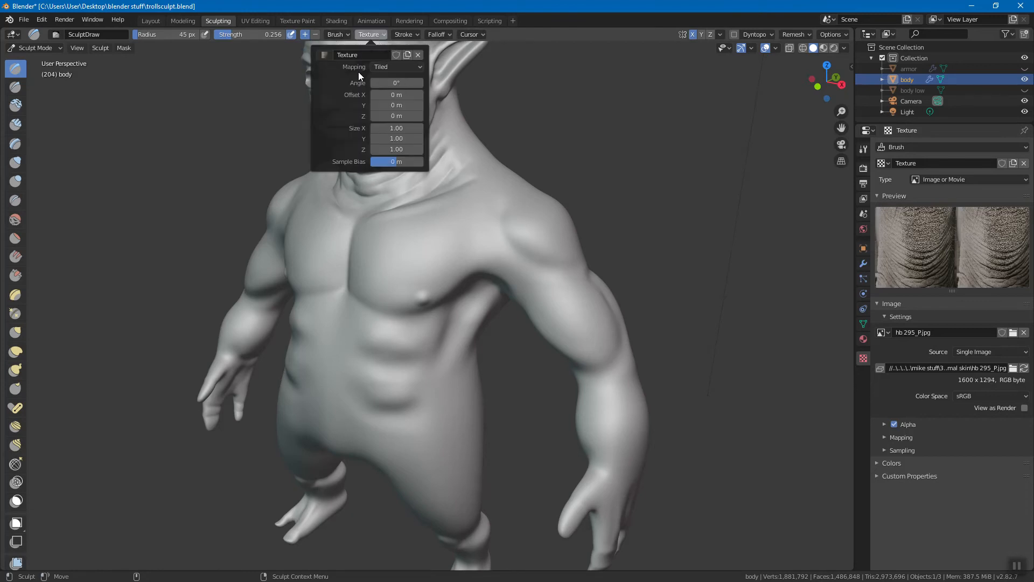
left_click(325, 55)
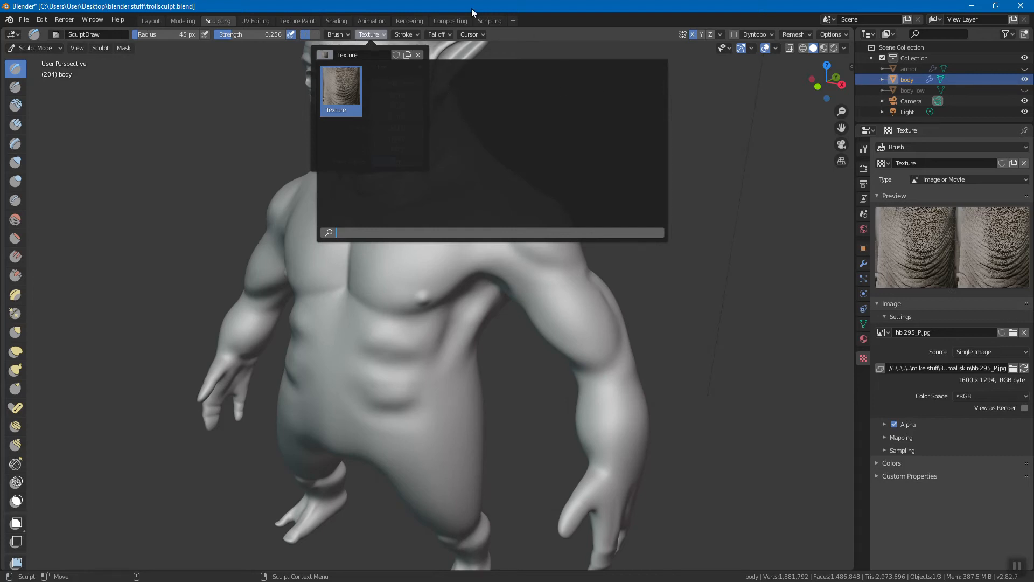
key("Escape")
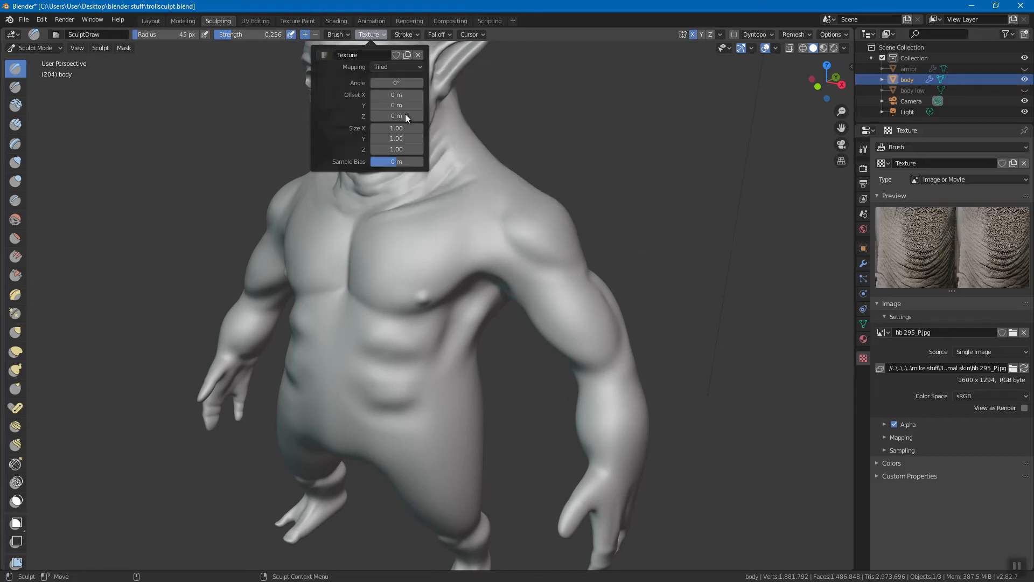
left_click(329, 56)
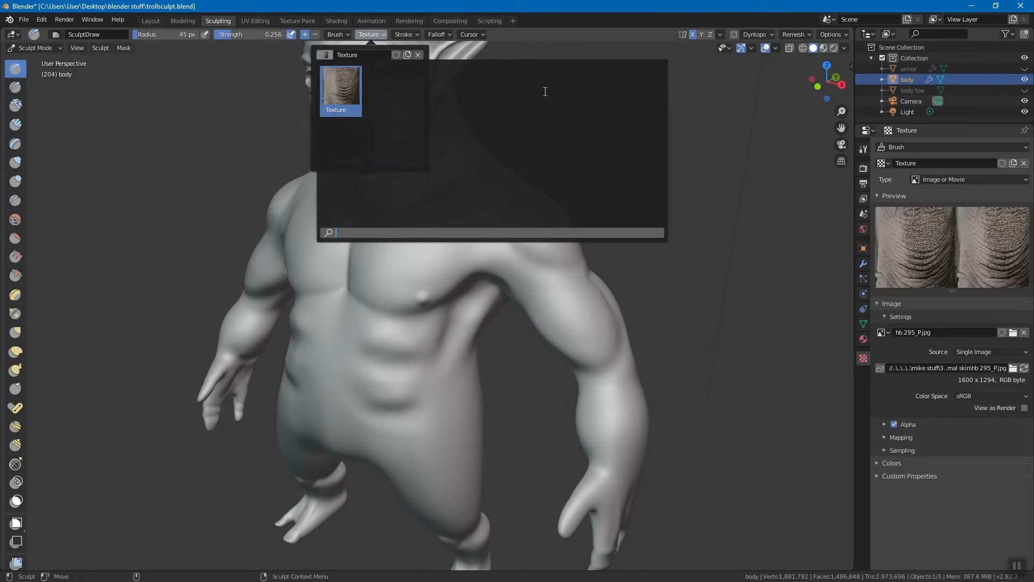
left_click(322, 58)
left_click(323, 52)
key("Escape")
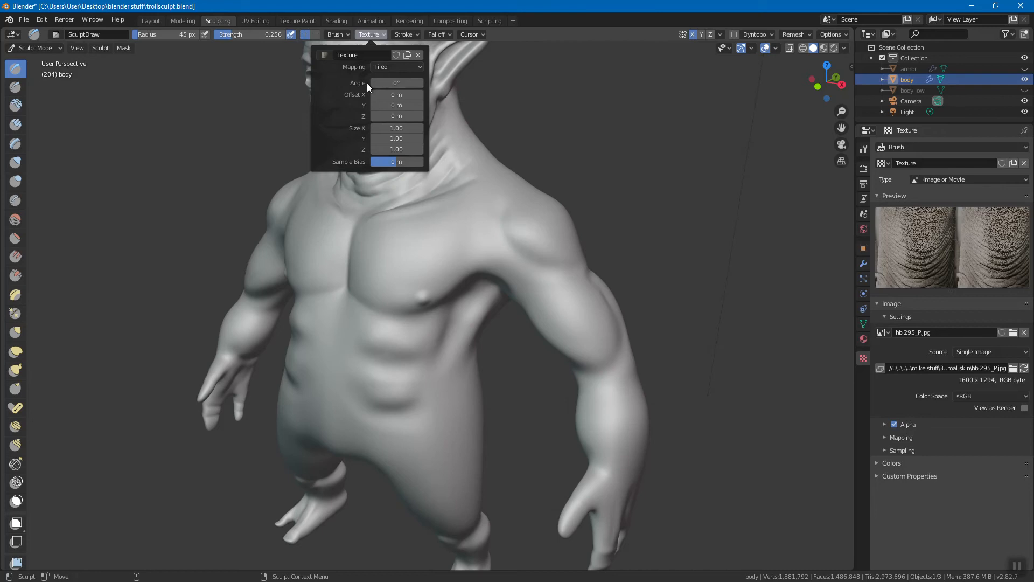
Step: Set the brush texture's mapping to View Plane
left_click(407, 66)
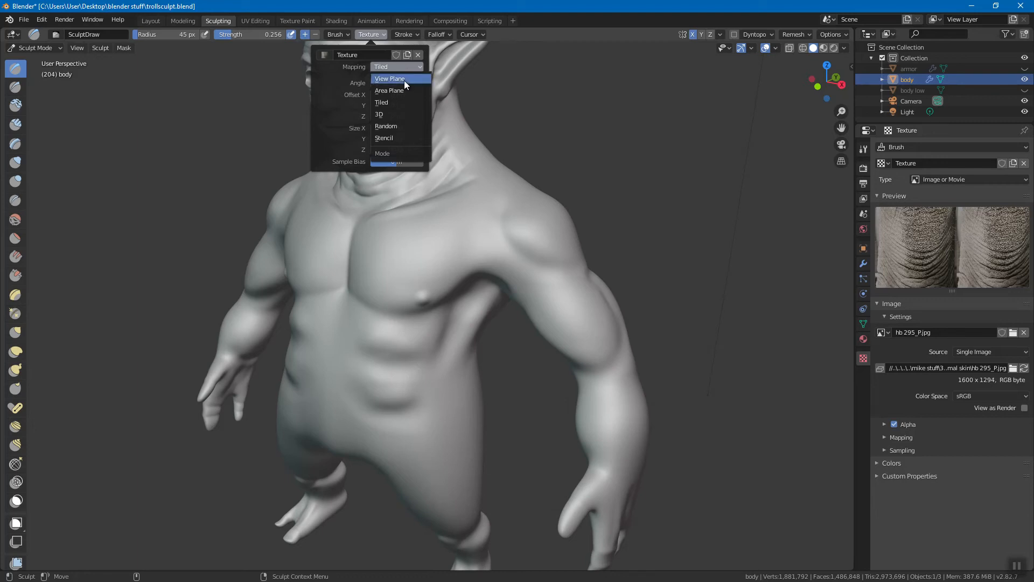
left_click(404, 80)
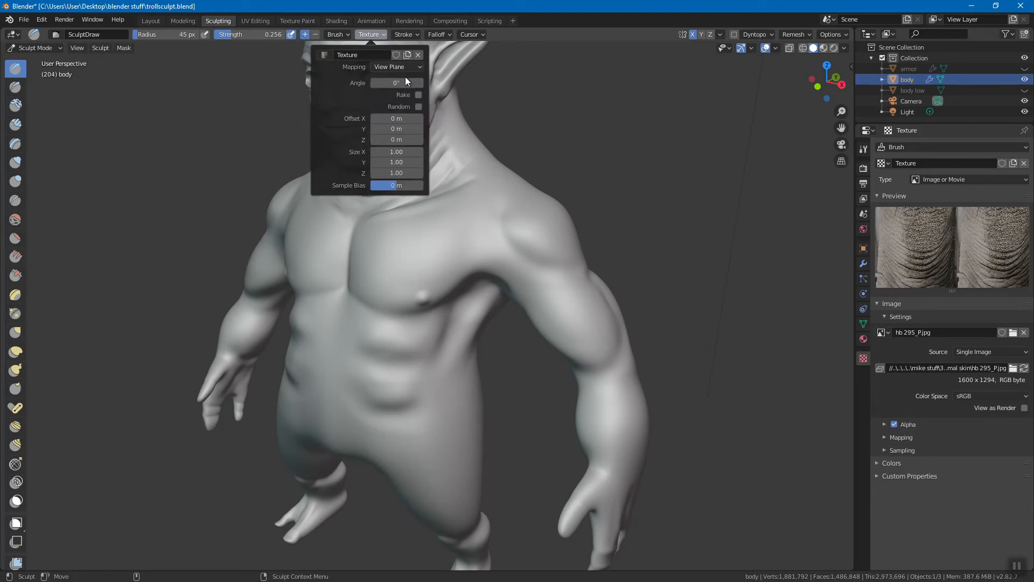
left_click(372, 35)
left_click(405, 34)
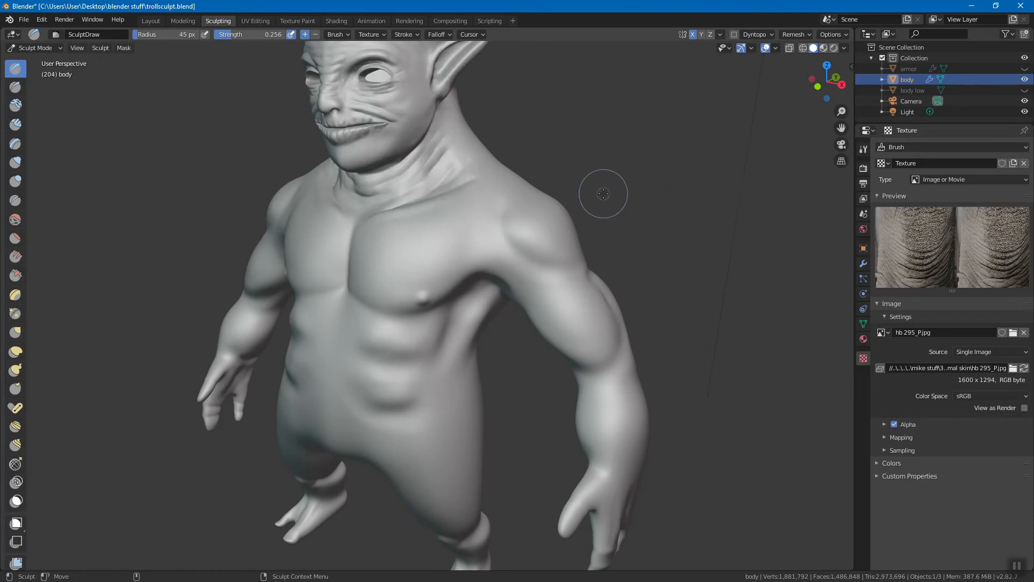
Step: Try a textured Draw stroke across the upper chest and shoulder, and undo it
mouse_move(494, 210)
middle_mouse_down()
mouse_move(473, 230)
mouse_move(476, 199)
mouse_move(476, 236)
mouse_move(548, 229)
middle_mouse_up()
mouse_move(451, 233)
left_mouse_down()
mouse_move(545, 250)
mouse_move(524, 273)
mouse_move(519, 242)
mouse_move(495, 275)
left_mouse_up()
middle_click_drag(495, 275, 538, 208)
key("ctrl+z")
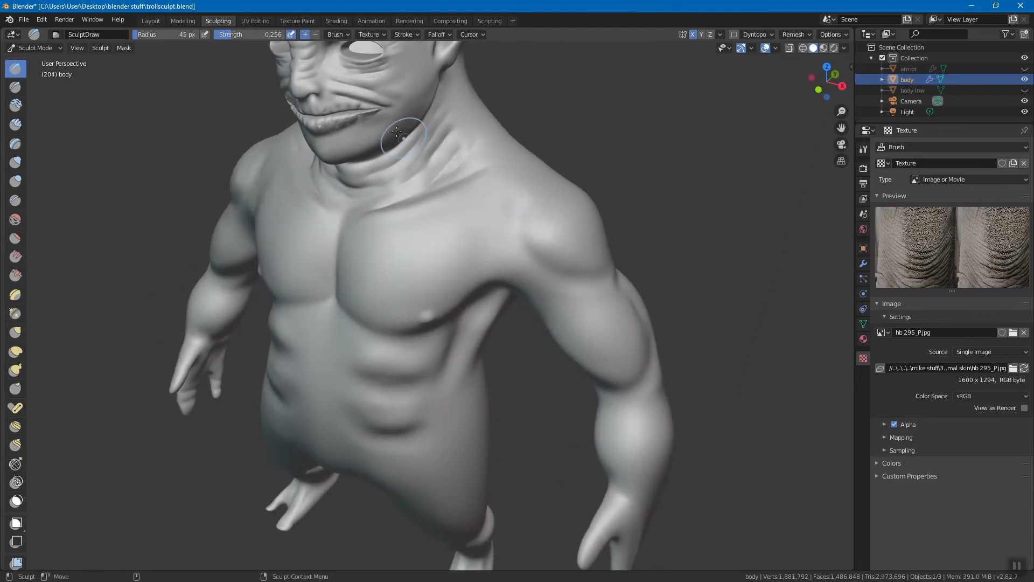
Step: Raise the brush strength to 0.485 and sculpt skin texture over the shoulder and upper chest
left_click(371, 36)
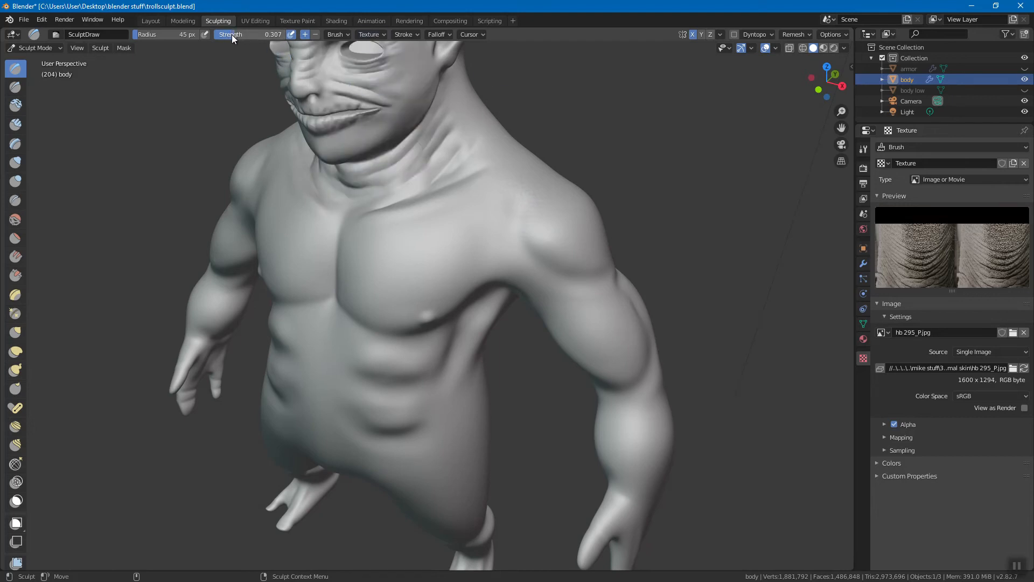
left_click_drag(236, 34, 245, 34)
mouse_move(484, 208)
left_mouse_down()
mouse_move(446, 224)
mouse_move(527, 205)
mouse_move(447, 224)
mouse_move(550, 212)
mouse_move(545, 264)
mouse_move(443, 252)
mouse_move(459, 256)
left_mouse_up()
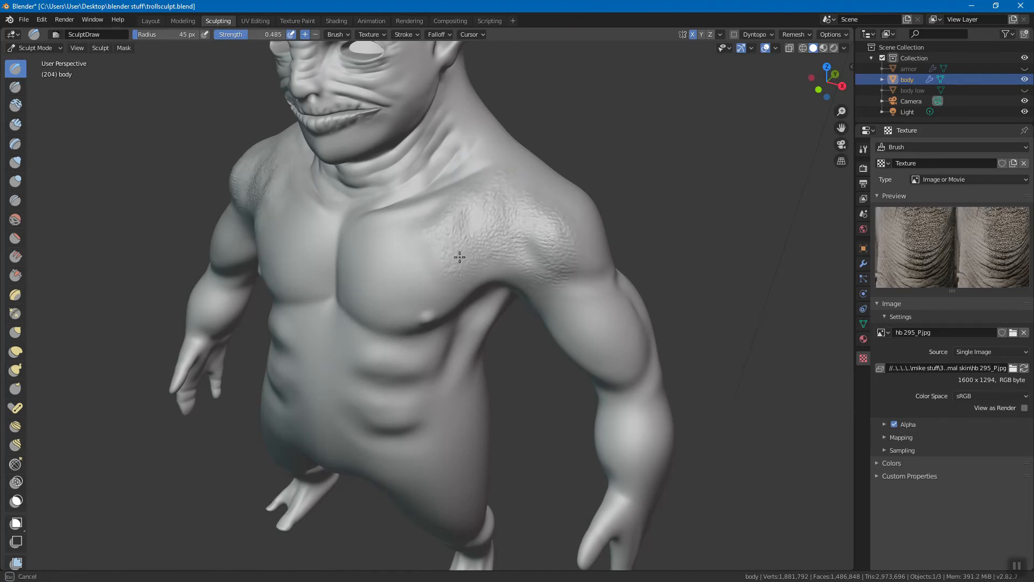
Step: Set the stroke spacing to 79% and sculpt patches of skin texture on the upper back behind the shoulder
left_click(407, 35)
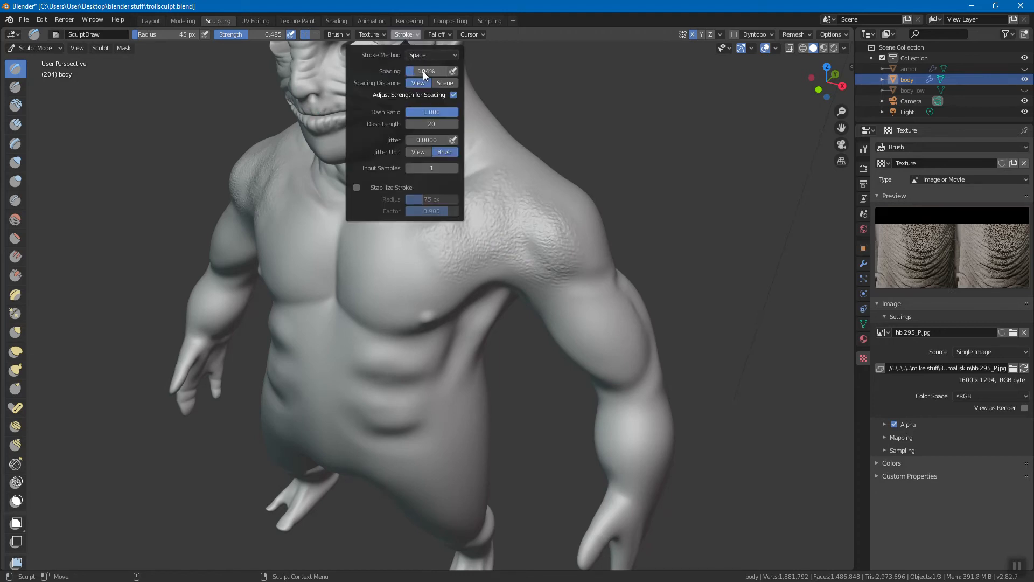
mouse_move(518, 166)
left_mouse_down("alt")
mouse_move(430, 220)
mouse_move(439, 212)
mouse_move(427, 240)
mouse_move(410, 226)
mouse_move(379, 224)
mouse_move(393, 242)
mouse_move(425, 186)
mouse_move(415, 231)
mouse_move(377, 261)
mouse_move(441, 212)
mouse_move(406, 272)
mouse_move(455, 193)
mouse_move(410, 264)
mouse_move(402, 242)
left_mouse_up("alt")
Step: Look through the texture mapping and stroke method choices, keeping View Plane mapping and the Space method
left_click(378, 34)
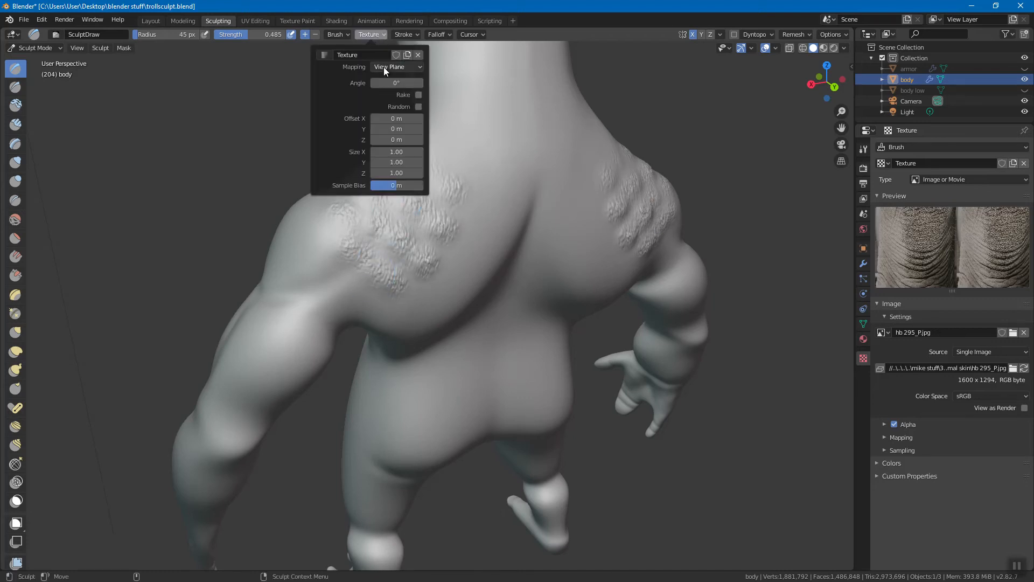
left_click(387, 68)
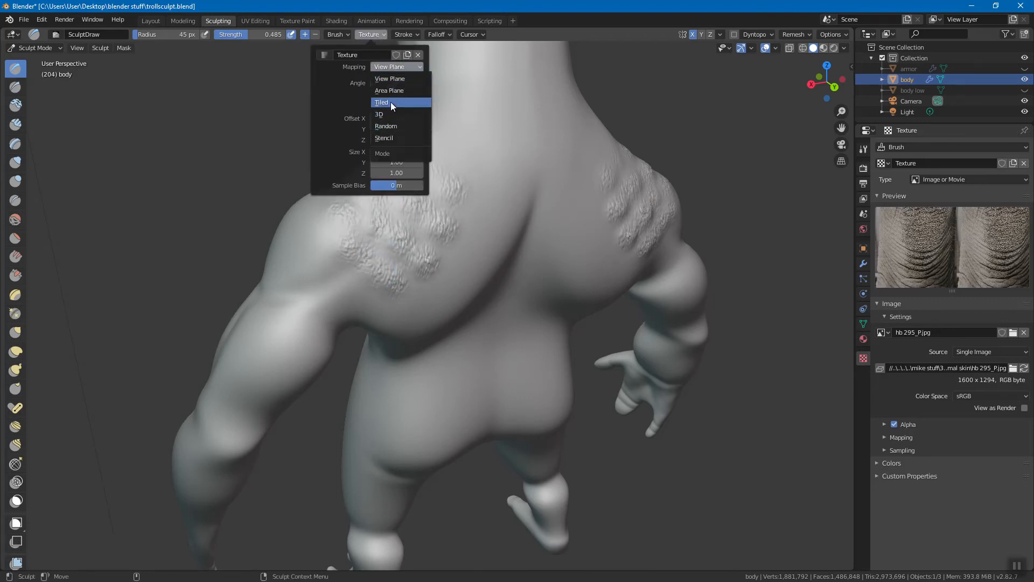
left_click(390, 77)
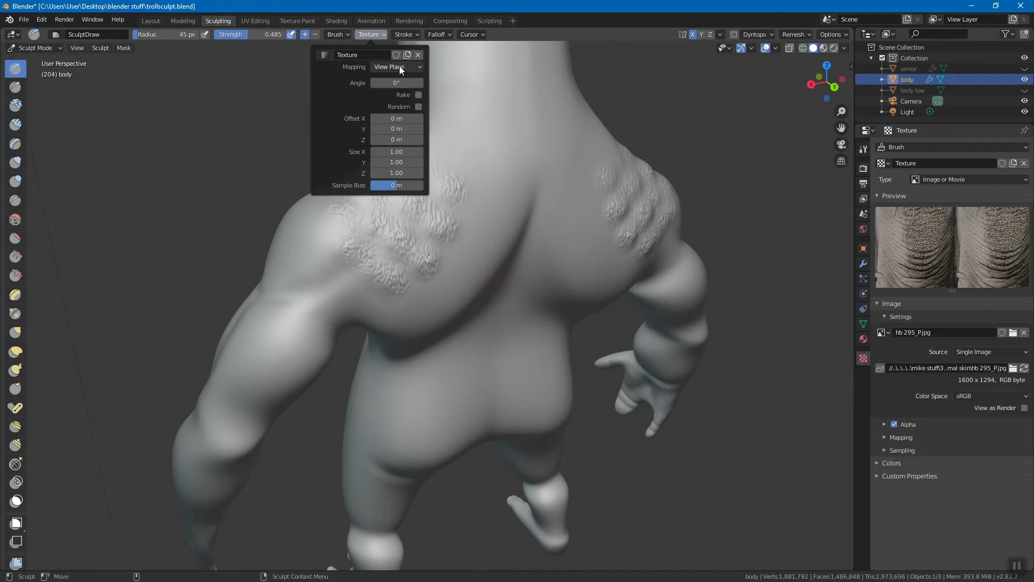
left_click(411, 35)
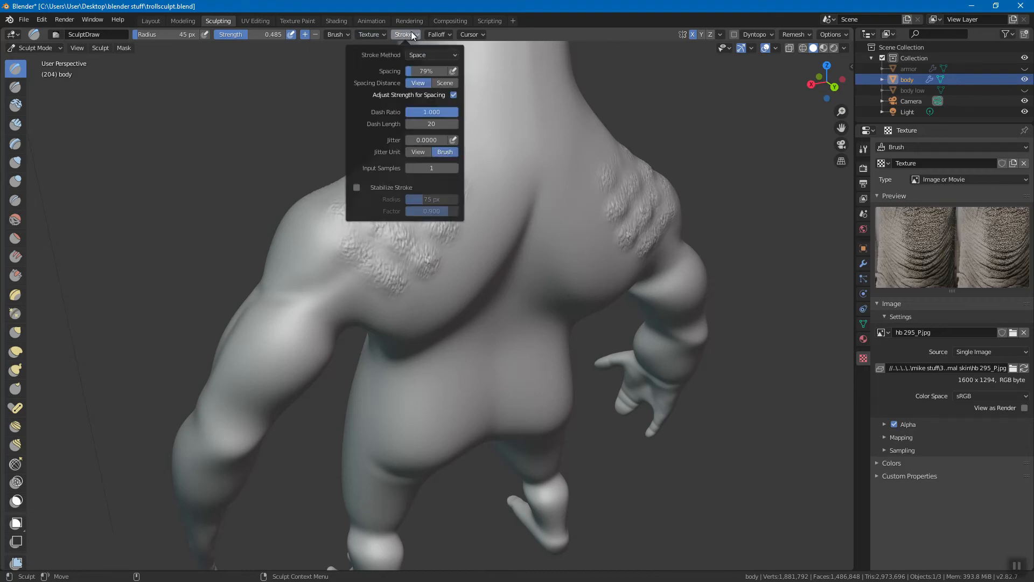
left_click(431, 56)
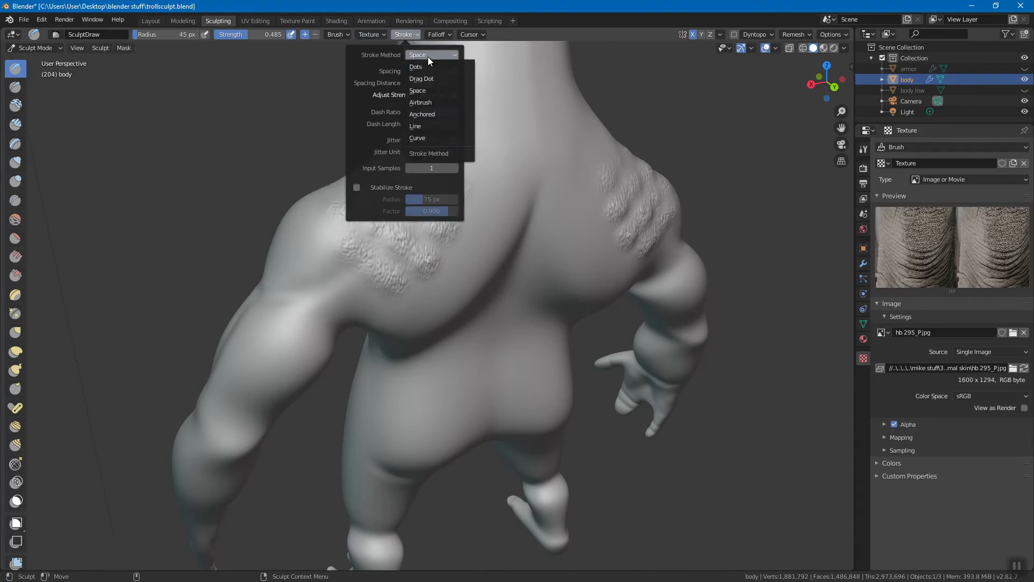
left_click(422, 90)
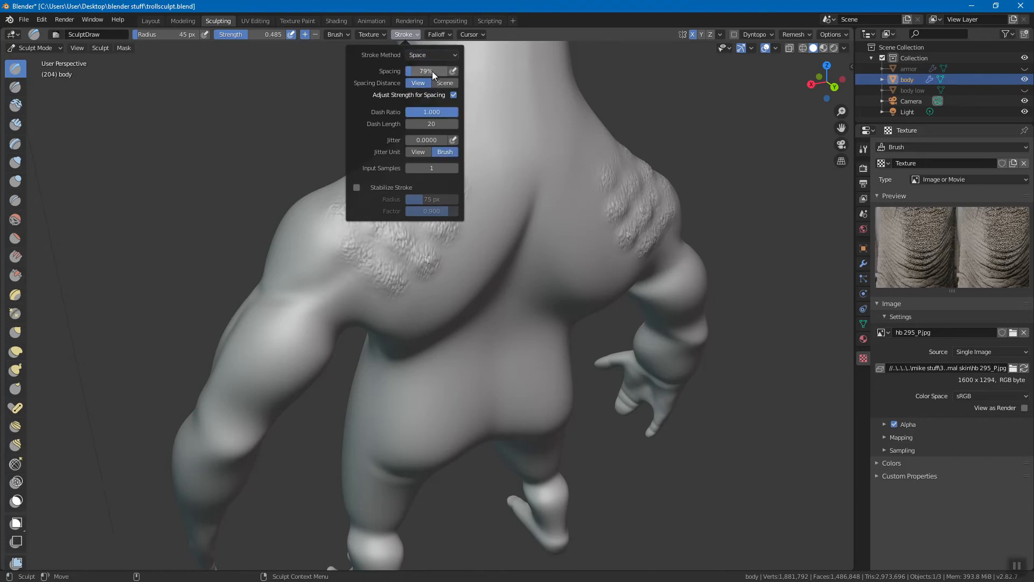
Step: Return to the front of the body and set the brush's stroke spacing to 1%
middle_click_drag(487, 173, 470, 187)
mouse_move(469, 187)
left_mouse_down()
mouse_move(453, 185)
mouse_move(462, 196)
mouse_move(386, 238)
mouse_move(492, 174)
mouse_move(419, 289)
mouse_move(351, 232)
mouse_move(362, 254)
mouse_move(483, 208)
mouse_move(458, 253)
mouse_move(587, 261)
mouse_move(530, 259)
left_mouse_up()
left_click(403, 35)
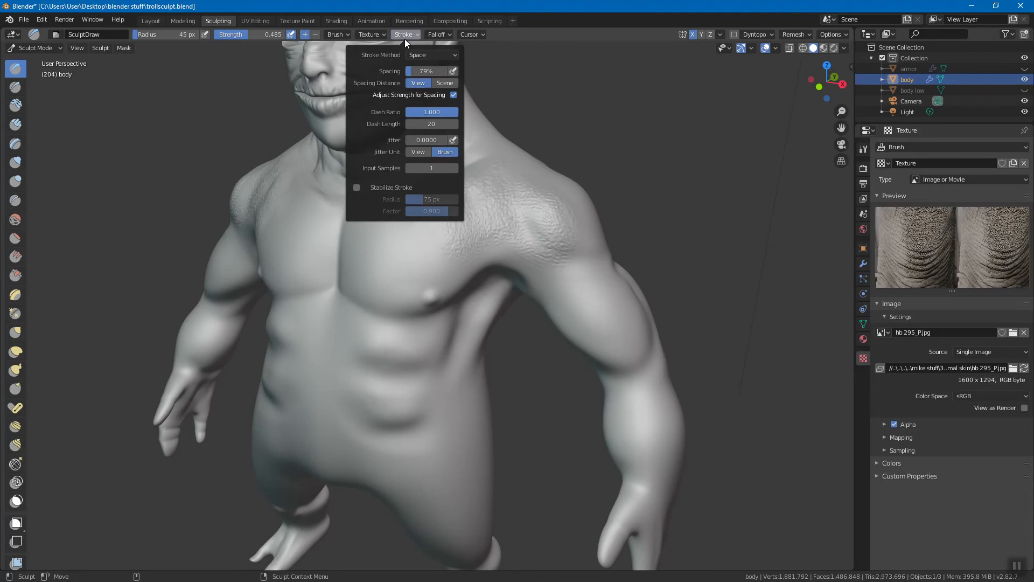
left_click(413, 70)
type("1")
Step: Sculpt dense skin texture across the shoulder blades and upper back
mouse_move(526, 224)
left_mouse_down("alt")
mouse_move(381, 243)
mouse_move(398, 179)
mouse_move(416, 203)
mouse_move(466, 220)
mouse_move(434, 272)
mouse_move(470, 281)
mouse_move(504, 202)
mouse_move(490, 173)
mouse_move(446, 150)
mouse_move(469, 147)
mouse_move(423, 167)
mouse_move(360, 230)
mouse_move(352, 210)
mouse_move(381, 279)
mouse_move(442, 294)
left_mouse_up("alt")
middle_click_drag(442, 293, 474, 186)
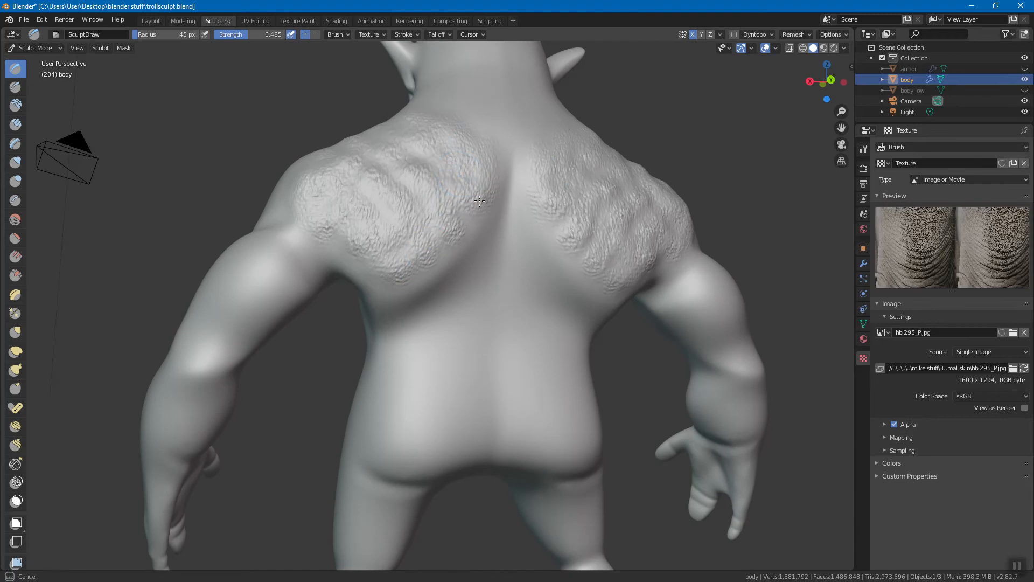
mouse_move(384, 286)
left_mouse_down()
mouse_move(404, 190)
mouse_move(381, 201)
left_mouse_up()
Step: Sculpt skin texture over the front of the shoulder, the outer chest and the top of the upper arm
middle_click_drag(381, 201, 501, 238)
mouse_move(501, 238)
left_mouse_down()
mouse_move(462, 266)
mouse_move(425, 221)
left_mouse_up()
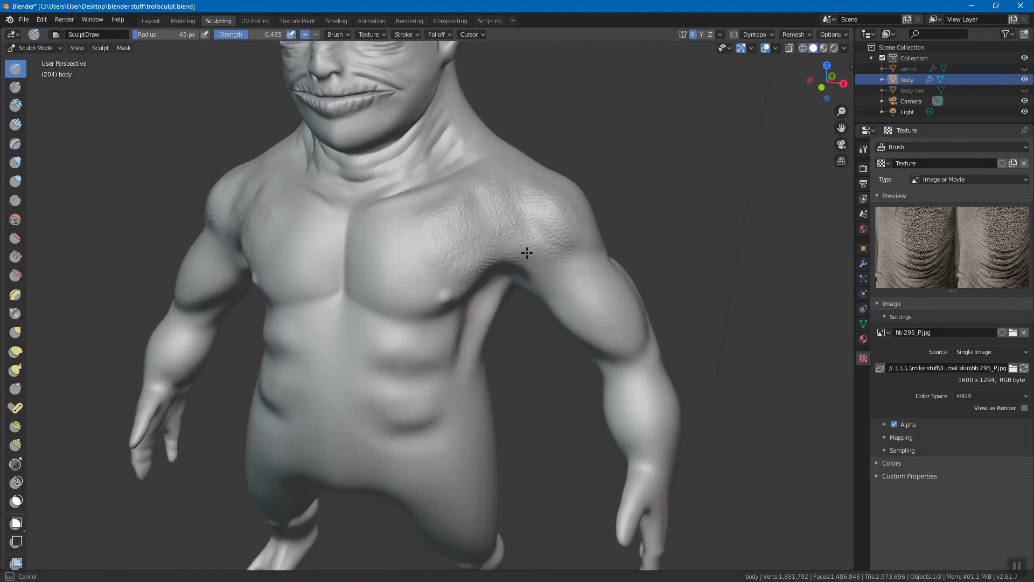
left_click_drag(527, 253, 512, 224)
middle_click_drag(512, 223, 559, 277)
middle_click_drag(577, 240, 505, 208)
mouse_move(505, 208)
left_mouse_down()
mouse_move(549, 221)
mouse_move(566, 282)
left_mouse_up()
middle_click_drag(566, 282, 499, 210)
left_click_drag(498, 210, 528, 302)
middle_click_drag(528, 302, 496, 245)
mouse_move(438, 270)
middle_mouse_down()
mouse_move(480, 278)
mouse_move(547, 247)
middle_mouse_up()
middle_click_drag(513, 277, 531, 176)
Step: Examine the sculpted skin detail on the chest and shoulder, and compare it with the neck and head
scroll(587, 299, "up", 5)
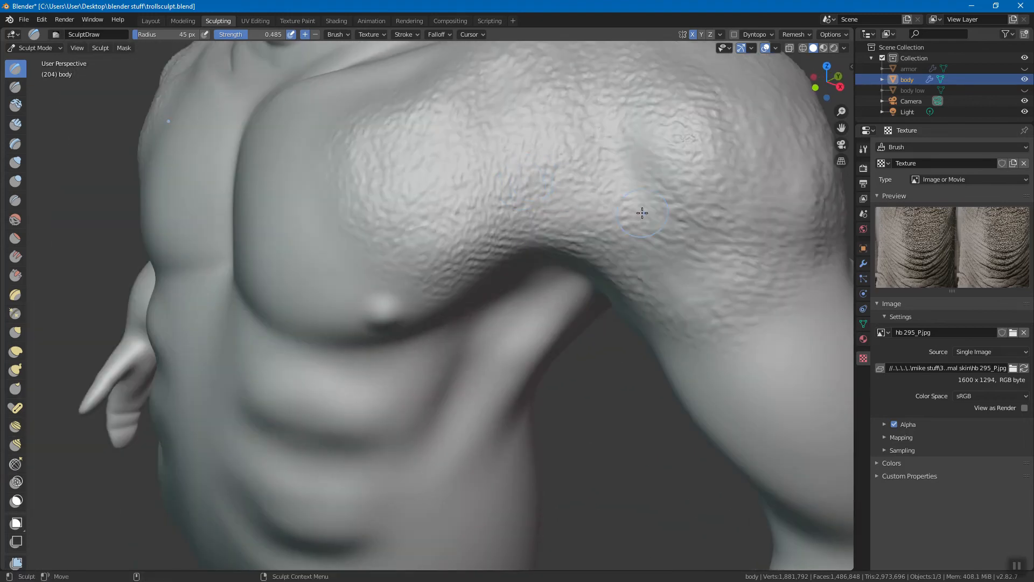
scroll(512, 235, "down", 5)
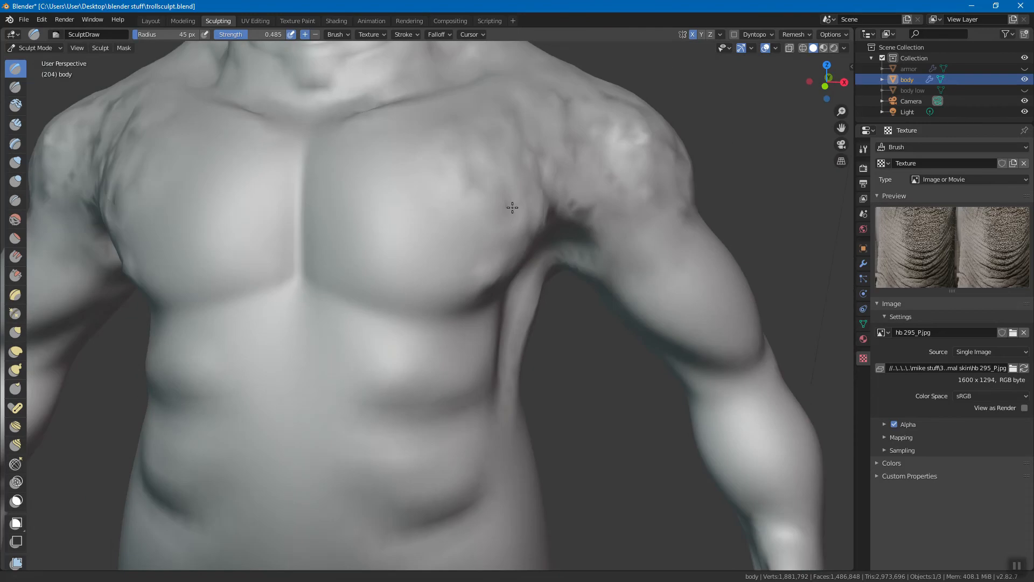
middle_click_drag(483, 227, 494, 248)
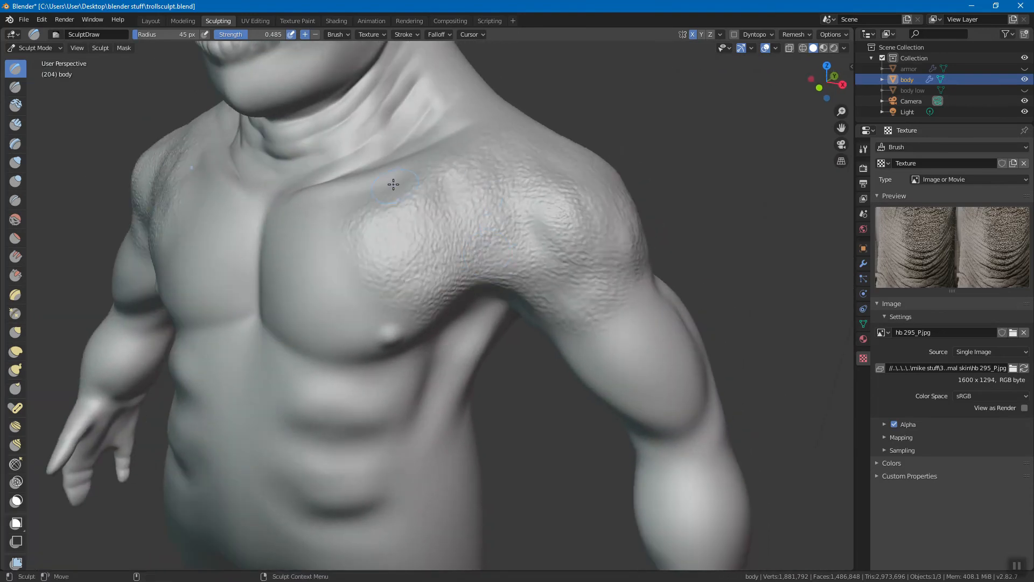
middle_click_drag(394, 184, 397, 219)
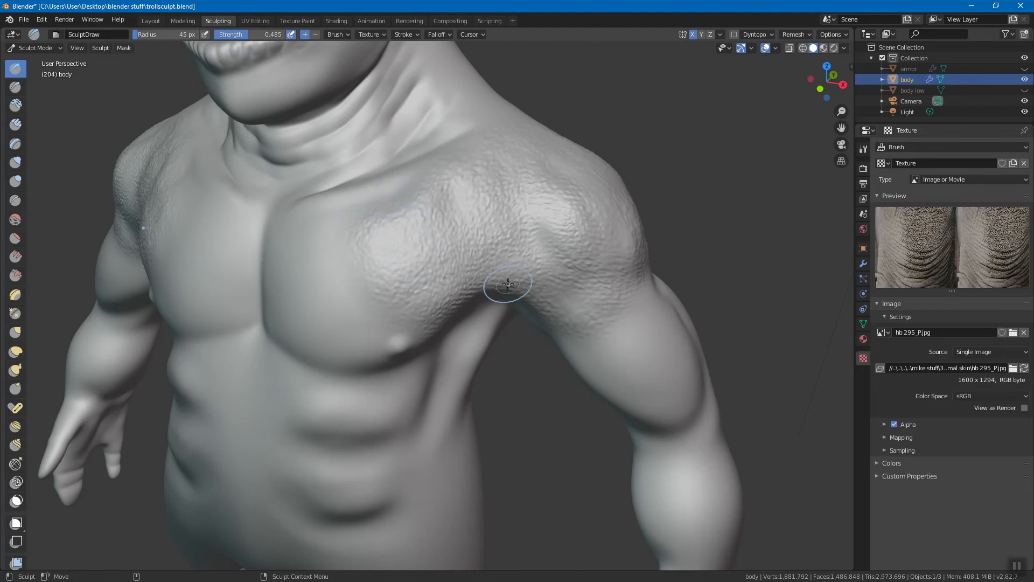
mouse_move(597, 333)
left_mouse_down()
mouse_move(612, 324)
mouse_move(619, 341)
mouse_move(649, 330)
left_mouse_up()
mouse_move(596, 226)
left_mouse_down()
mouse_move(595, 259)
mouse_move(608, 227)
left_mouse_up()
mouse_move(516, 210)
middle_mouse_down()
mouse_move(450, 196)
mouse_move(399, 144)
middle_mouse_up()
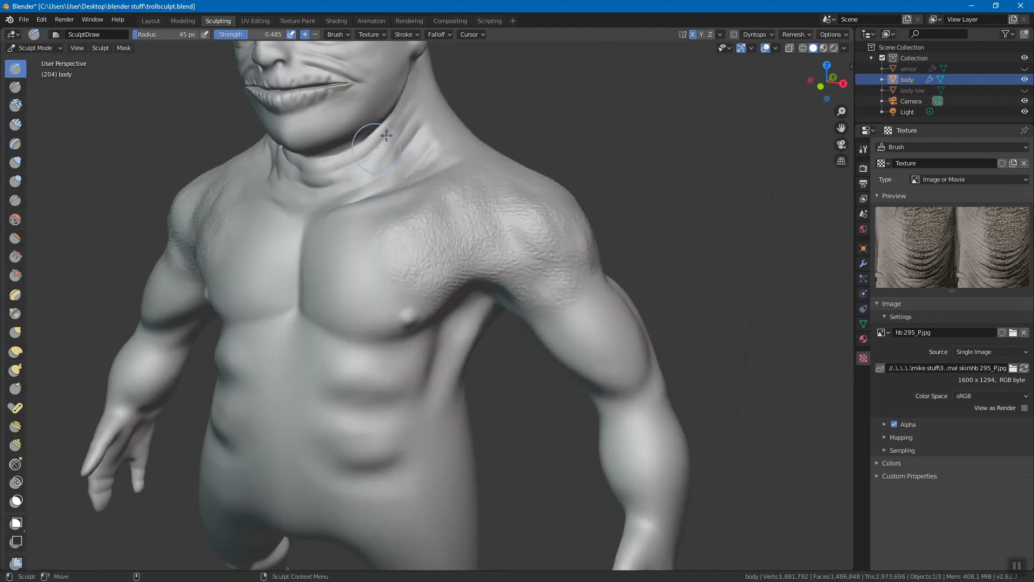
middle_click_drag(372, 111, 401, 246, "shift")
middle_click_drag(416, 157, 412, 171)
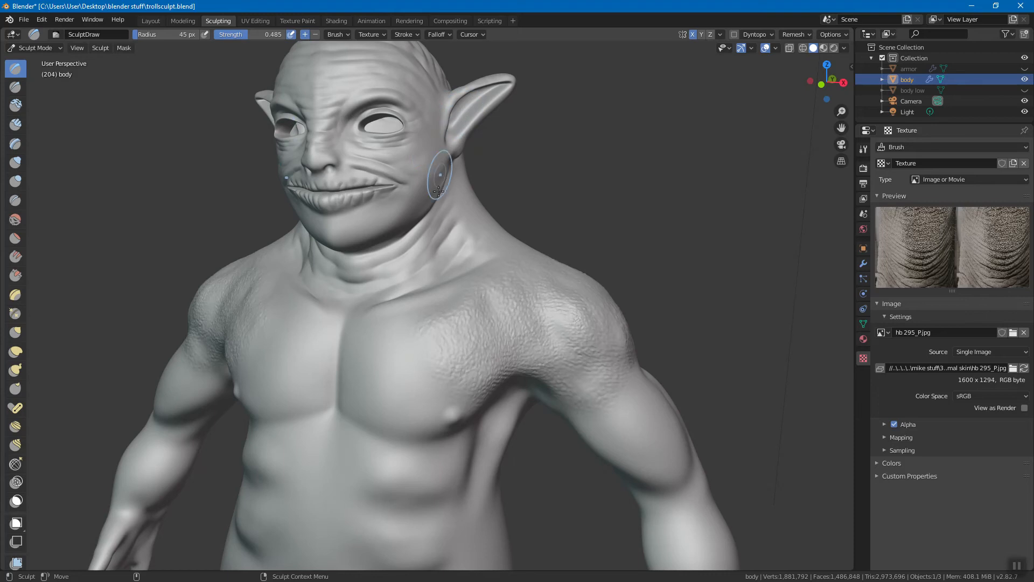
middle_click_drag(451, 323, 443, 257, "shift")
middle_click_drag(565, 327, 548, 260, "shift")
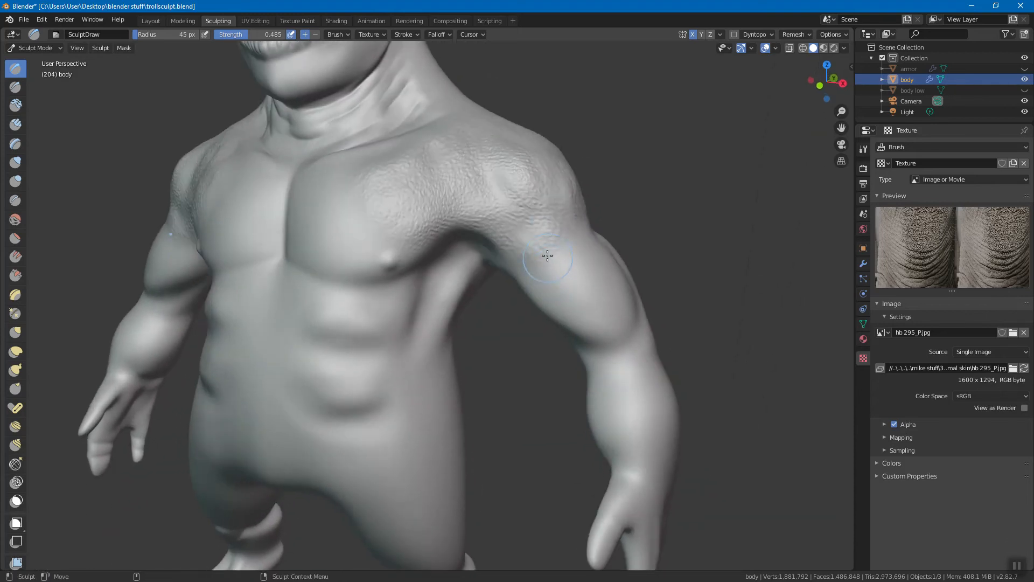
Step: Rework the skin detail around the top of the upper arm and the back of the shoulder
mouse_move(546, 230)
left_mouse_down()
mouse_move(545, 215)
mouse_move(535, 229)
mouse_move(502, 215)
left_mouse_up()
mouse_move(358, 180)
middle_mouse_down()
mouse_move(354, 201)
mouse_move(335, 190)
mouse_move(367, 196)
middle_mouse_up()
mouse_move(384, 191)
left_mouse_down()
mouse_move(405, 228)
mouse_move(473, 256)
mouse_move(542, 143)
mouse_move(464, 95)
mouse_move(415, 118)
mouse_move(452, 136)
mouse_move(371, 213)
left_mouse_up()
middle_click_drag(372, 213, 427, 235)
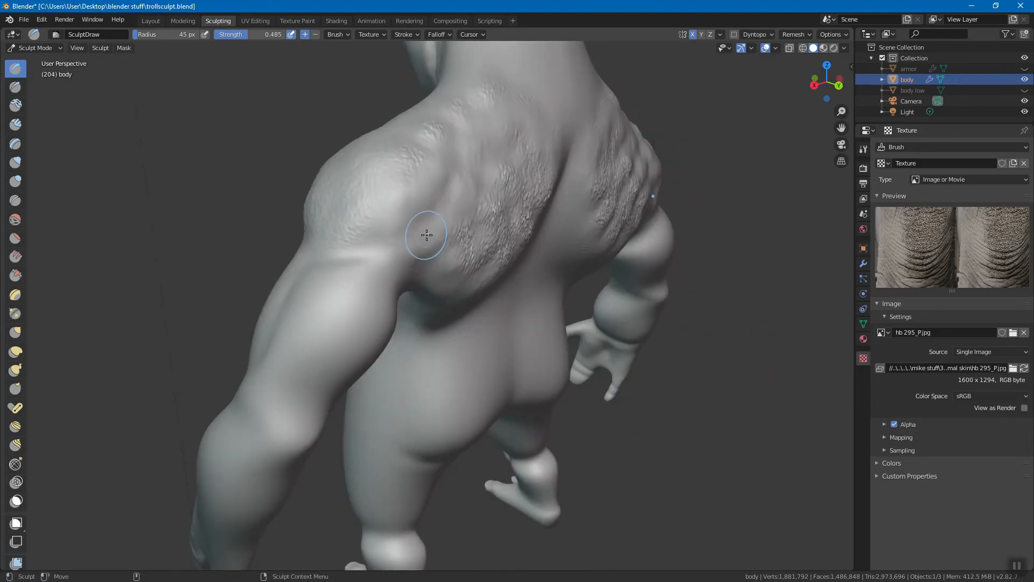
middle_click_drag(370, 157, 403, 72)
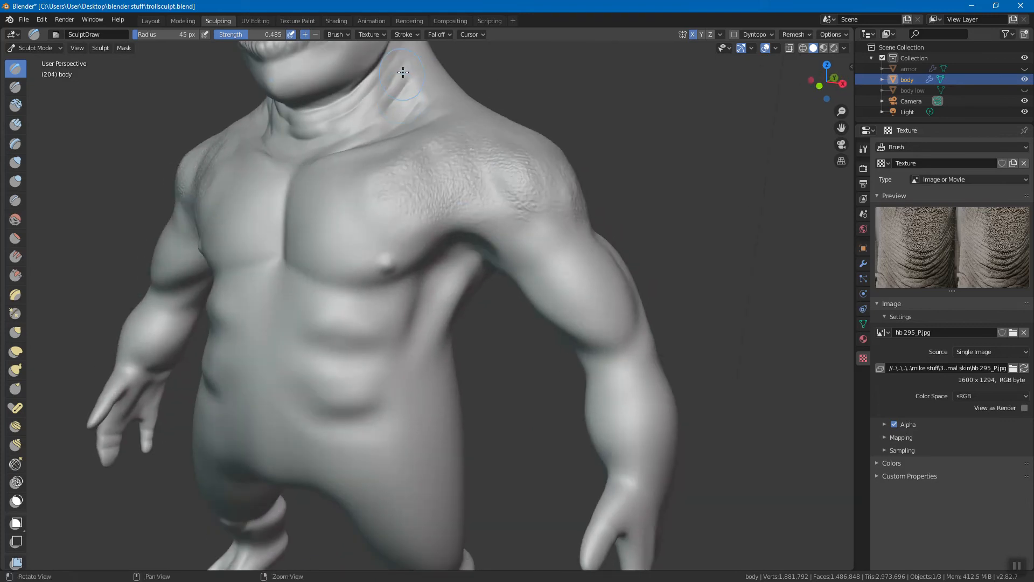
Step: Set the brush texture mapping to Stencil and place the skin image over the chest, abdomen and upper arm
left_click(377, 36)
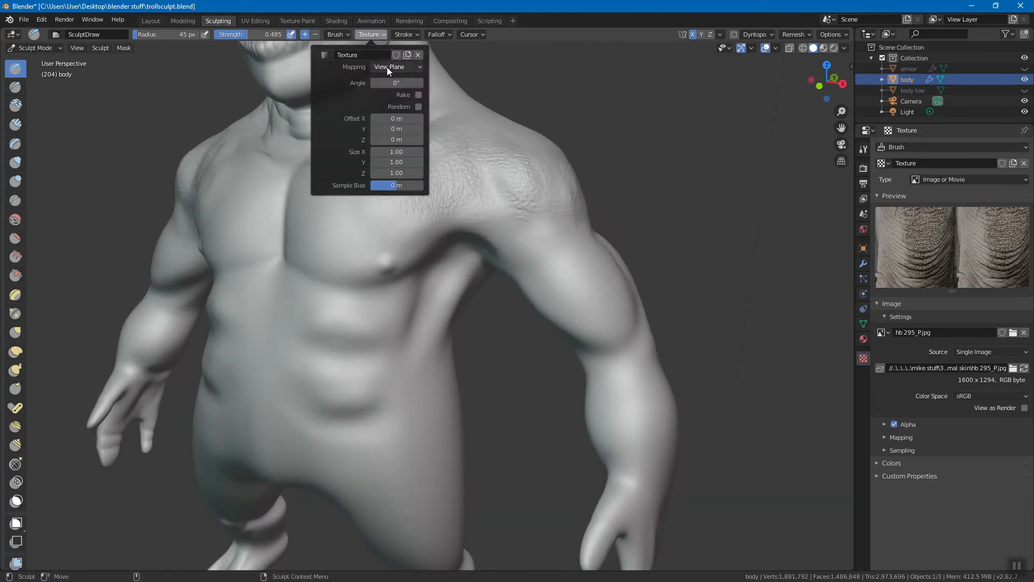
left_click(392, 66)
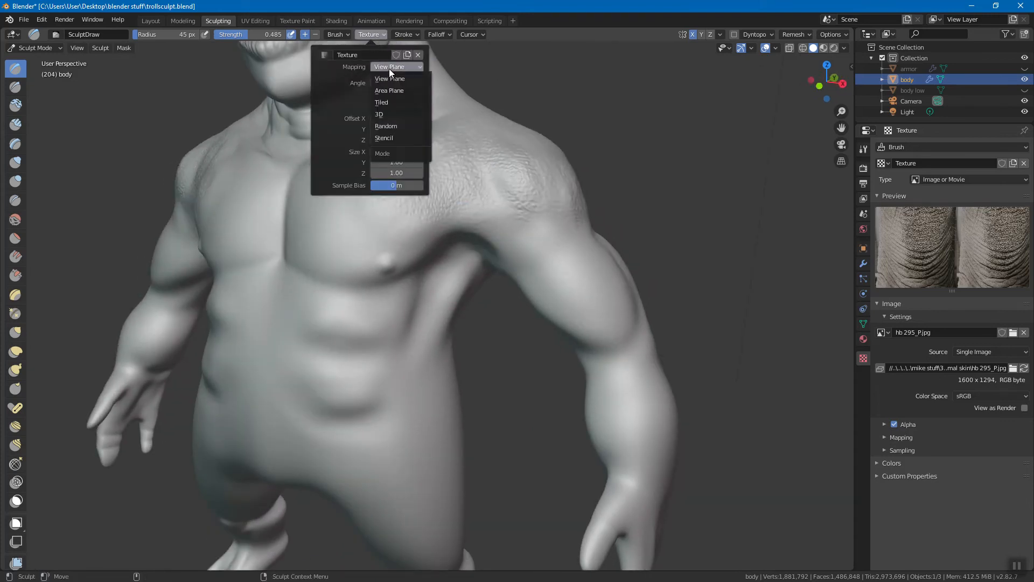
left_click(399, 136)
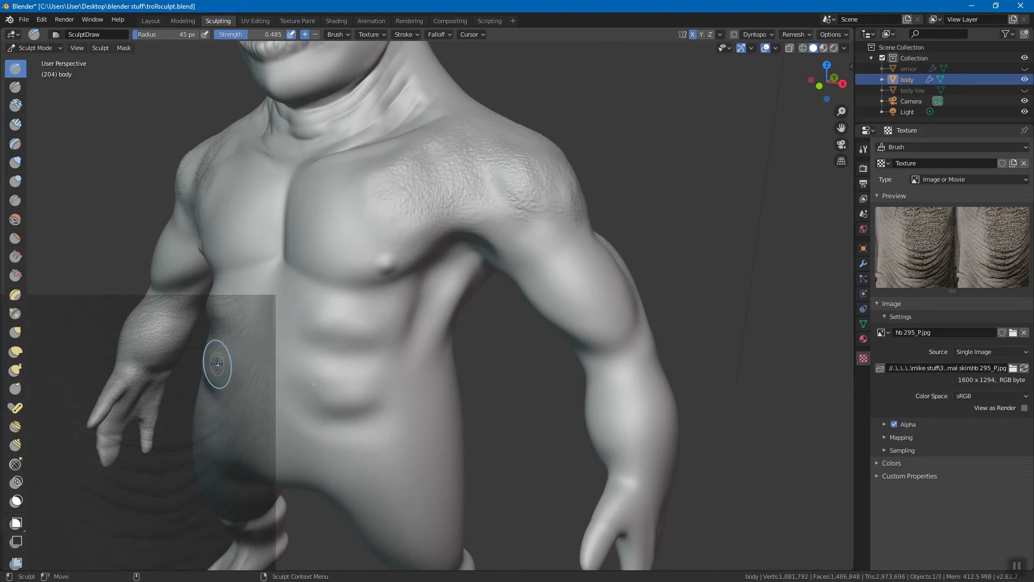
mouse_move(226, 371)
right_mouse_down()
mouse_move(231, 358)
mouse_move(334, 300)
mouse_move(365, 306)
mouse_move(439, 242)
mouse_move(547, 231)
mouse_move(528, 231)
mouse_move(529, 251)
mouse_move(528, 241)
mouse_move(427, 302)
mouse_move(459, 259)
mouse_move(527, 285)
mouse_move(560, 169)
mouse_move(535, 203)
mouse_move(559, 213)
mouse_move(503, 219)
mouse_move(527, 231)
mouse_move(520, 238)
mouse_move(453, 218)
mouse_move(544, 232)
mouse_move(520, 215)
mouse_move(469, 219)
mouse_move(522, 219)
mouse_move(496, 219)
mouse_move(529, 178)
mouse_move(492, 237)
mouse_move(512, 178)
mouse_move(505, 224)
mouse_move(492, 215)
mouse_move(490, 224)
mouse_move(536, 234)
mouse_move(457, 225)
mouse_move(492, 226)
mouse_move(493, 236)
right_mouse_up()
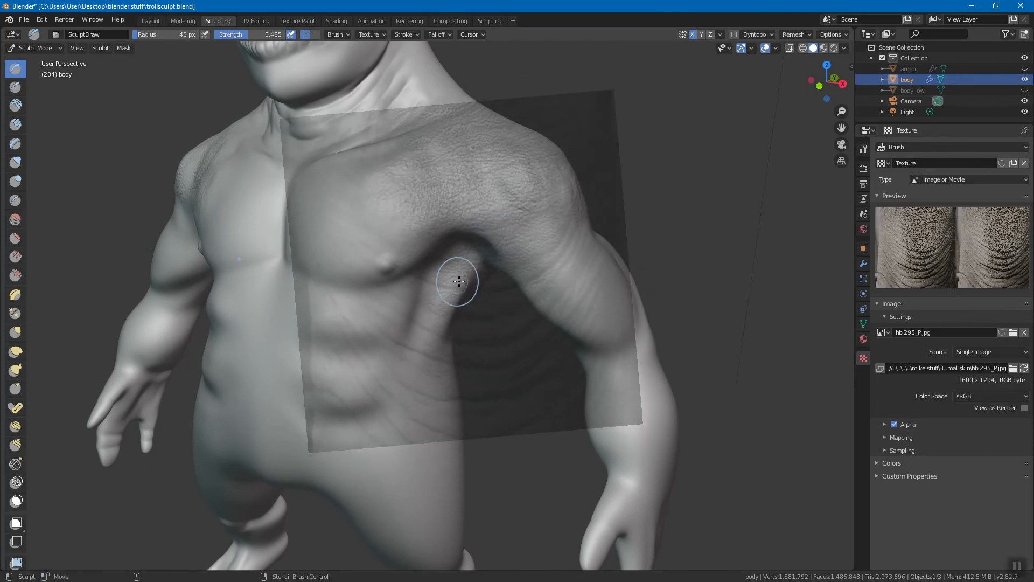
Step: Sculpt wrinkled skin through the stencil across the abdomen, the side of the torso and the chest
middle_click_drag(433, 291, 489, 300)
mouse_move(461, 265)
middle_mouse_down()
mouse_move(487, 306)
mouse_move(409, 269)
middle_mouse_up()
mouse_move(410, 269)
left_mouse_down()
mouse_move(383, 250)
mouse_move(474, 286)
mouse_move(519, 282)
mouse_move(507, 310)
mouse_move(418, 318)
mouse_move(436, 353)
mouse_move(376, 339)
mouse_move(530, 370)
mouse_move(480, 399)
mouse_move(409, 396)
mouse_move(372, 295)
mouse_move(384, 261)
left_mouse_up()
middle_click_drag(418, 312, 453, 311)
mouse_move(423, 278)
left_mouse_down()
mouse_move(386, 258)
mouse_move(376, 298)
mouse_move(385, 391)
left_mouse_up()
middle_click_drag(467, 391, 453, 351)
left_click_drag(388, 233, 430, 241)
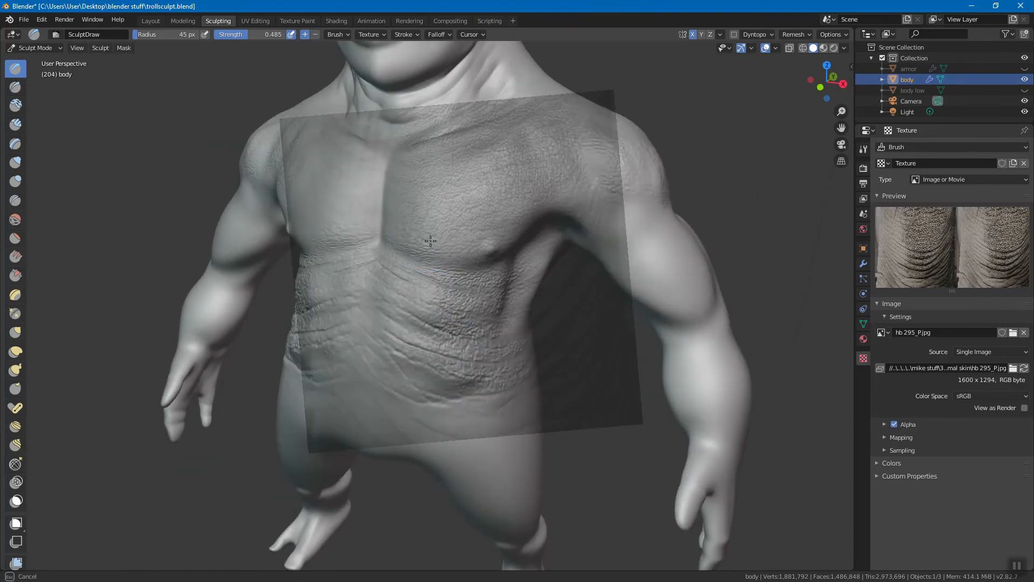
mouse_move(403, 203)
left_mouse_down()
mouse_move(434, 173)
mouse_move(474, 232)
mouse_move(416, 249)
left_mouse_up()
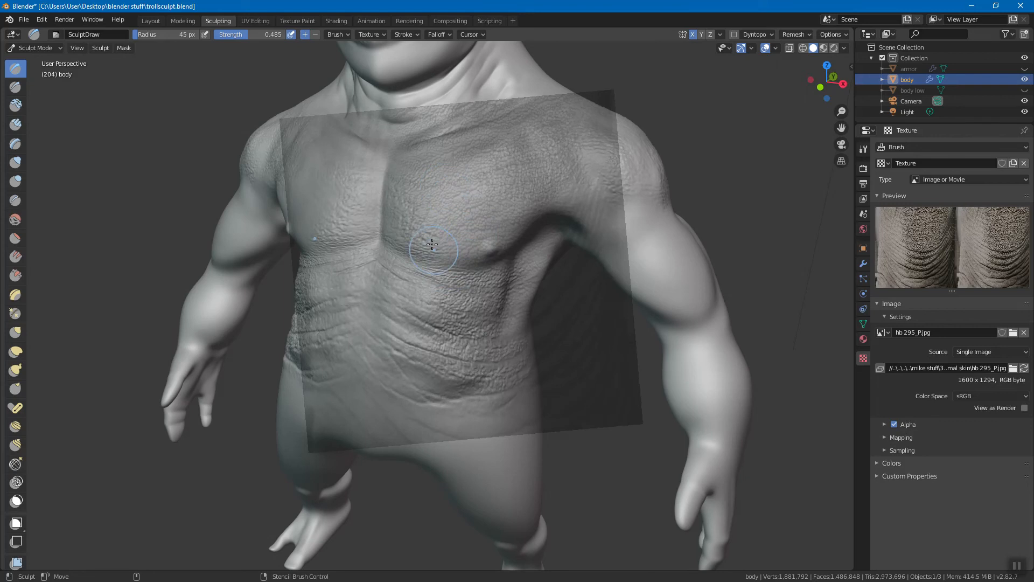
Step: Switch the brush texture mapping to Tiled and sculpt skin detail over the chest and the side of the torso
left_click(374, 34)
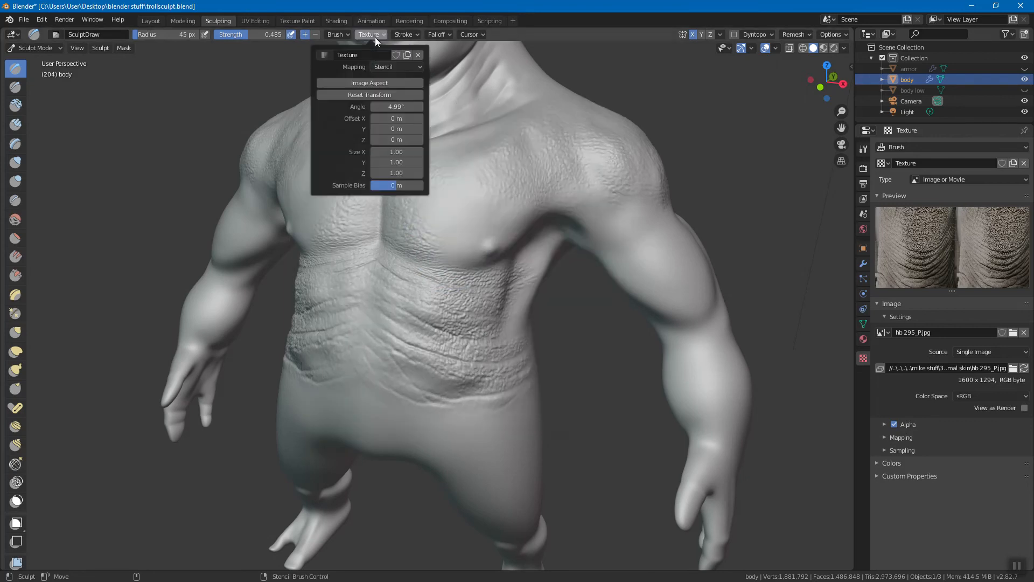
left_click(391, 64)
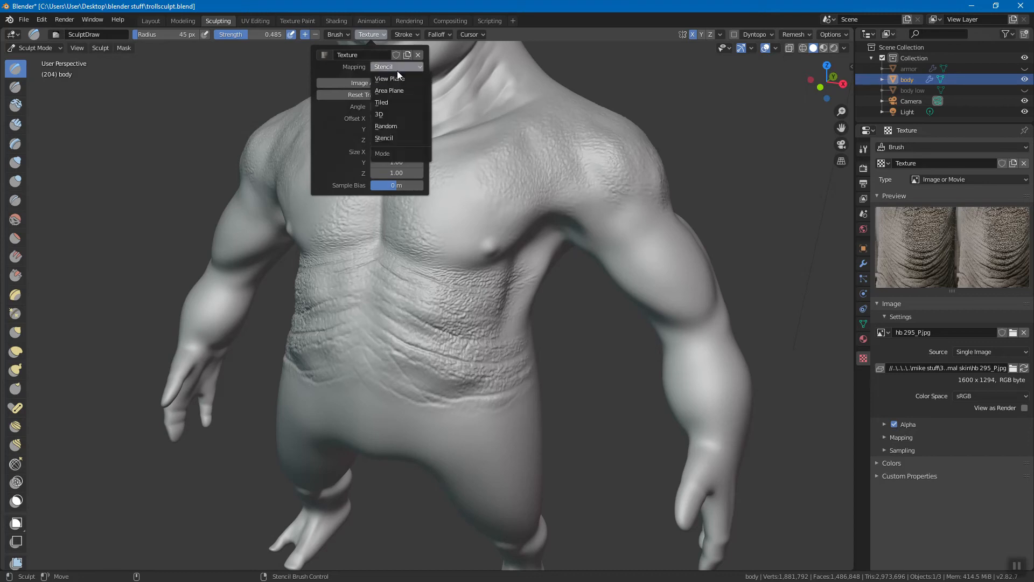
left_click(396, 102)
middle_click_drag(405, 359, 454, 270)
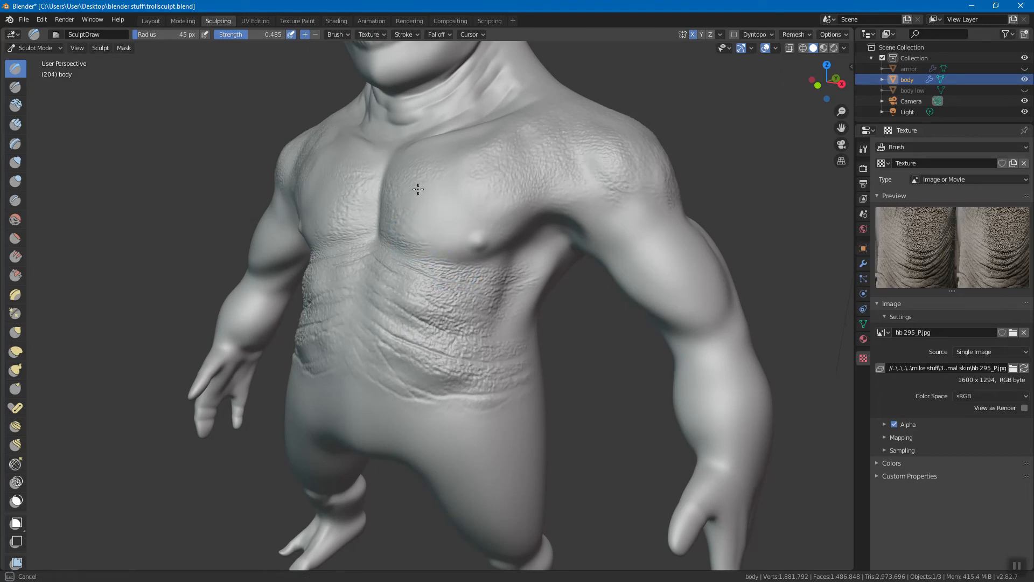
middle_click_drag(461, 282, 477, 278)
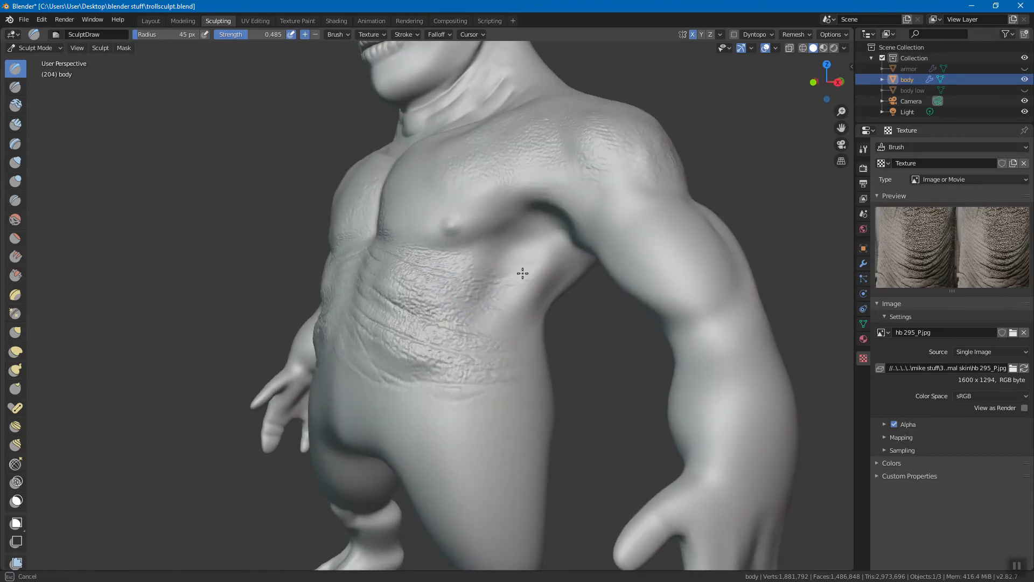
middle_click_drag(420, 385, 372, 378)
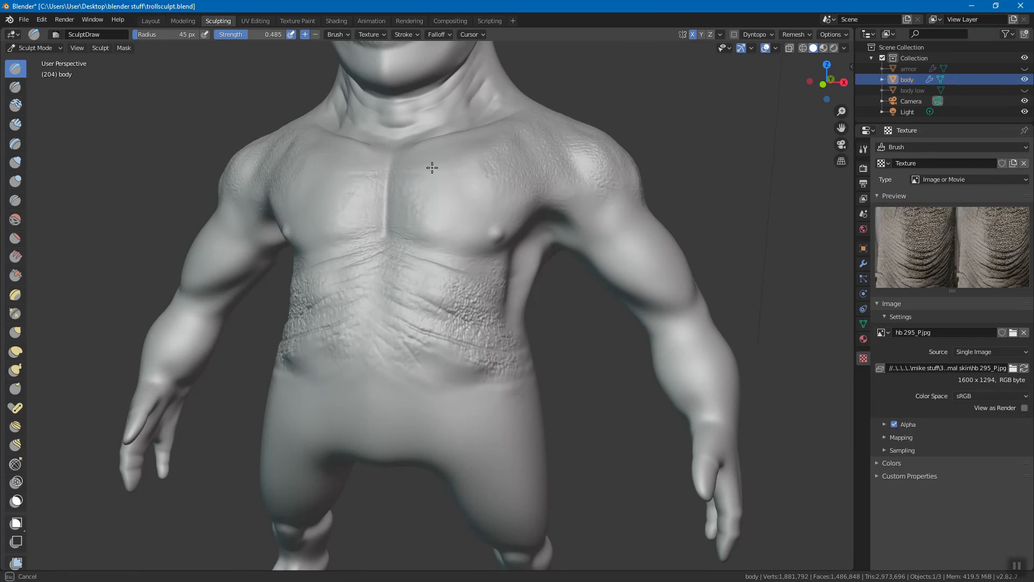
middle_click_drag(443, 217, 464, 242)
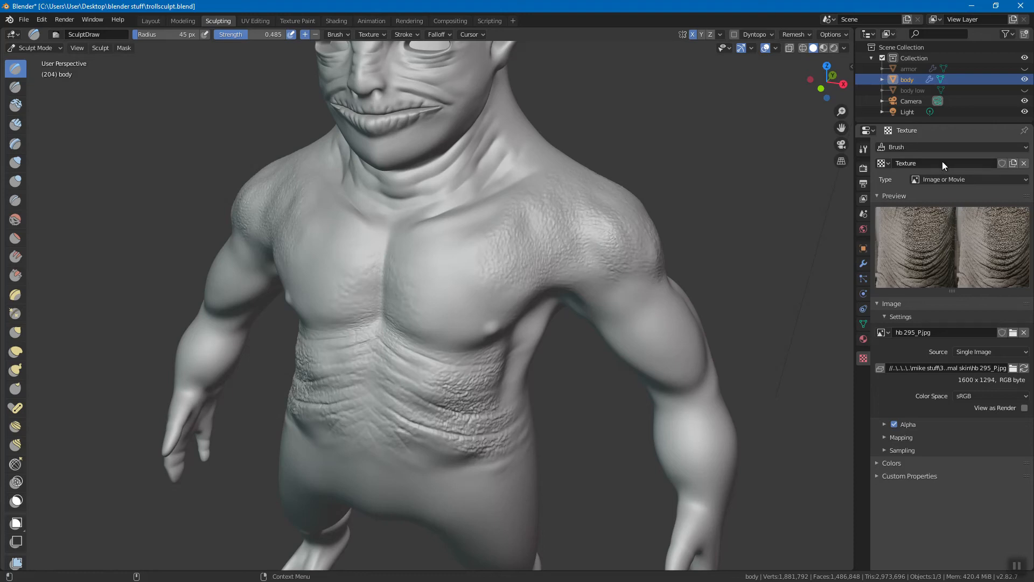
Step: Load ama_214_P.jpg from the animal skin folder as the brush texture's image
left_click(1013, 333)
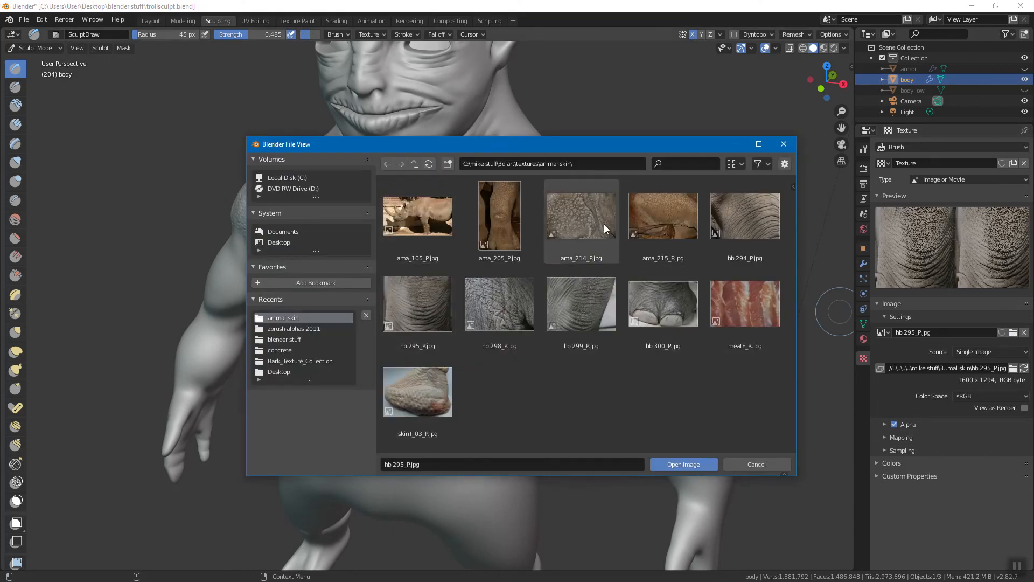
left_click(584, 214)
left_click(688, 465)
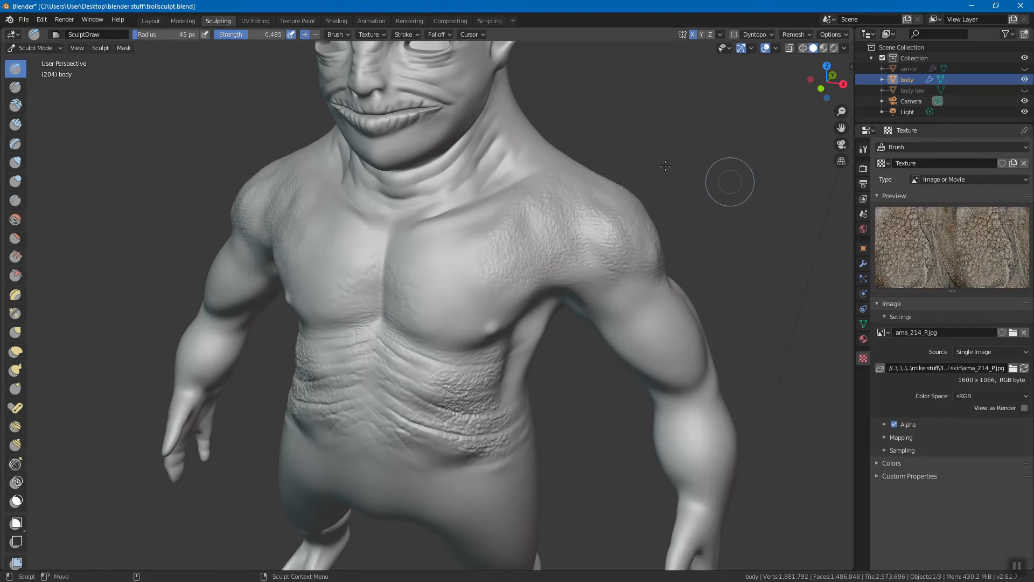
Step: Duplicate the brush texture as a second one and assign the hb 295_P.jpg image to it
left_click(381, 31)
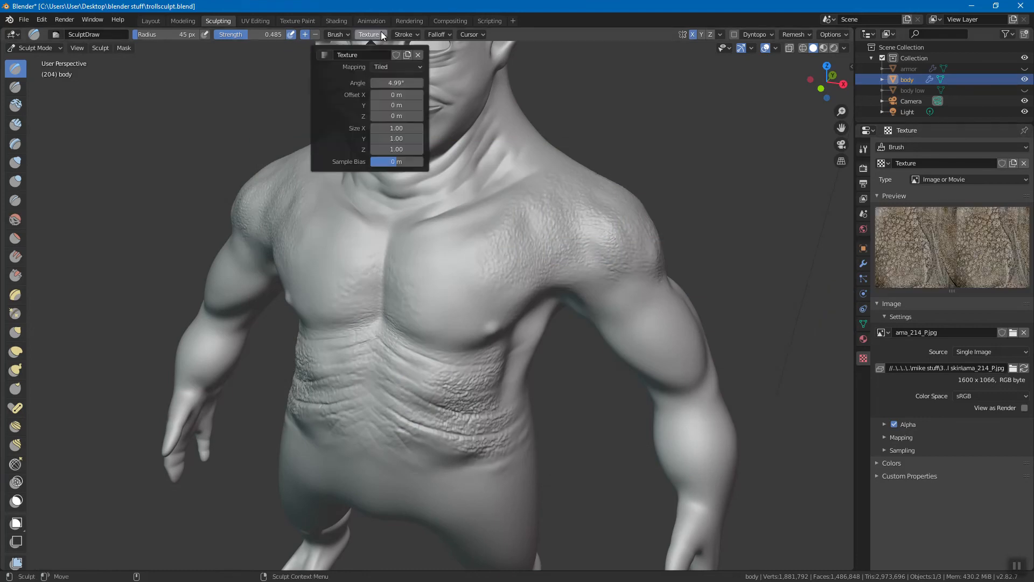
left_click(323, 54)
left_click(1015, 164)
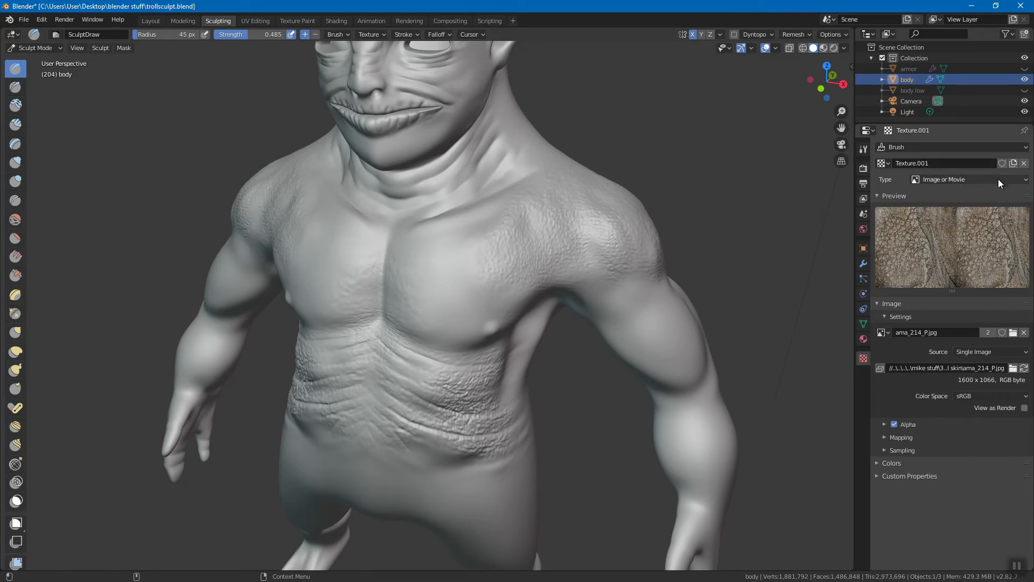
left_click(883, 333)
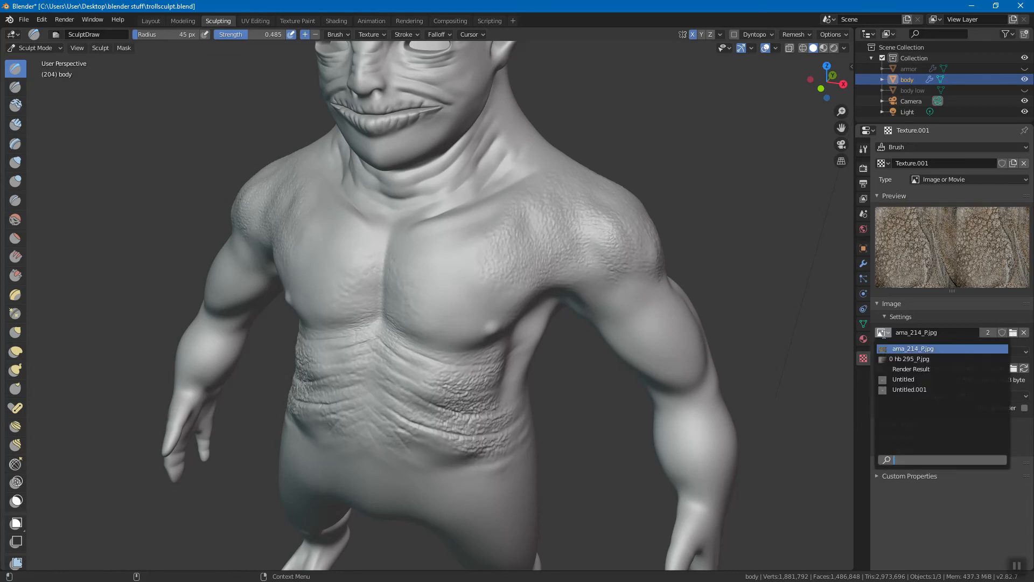
left_click(913, 359)
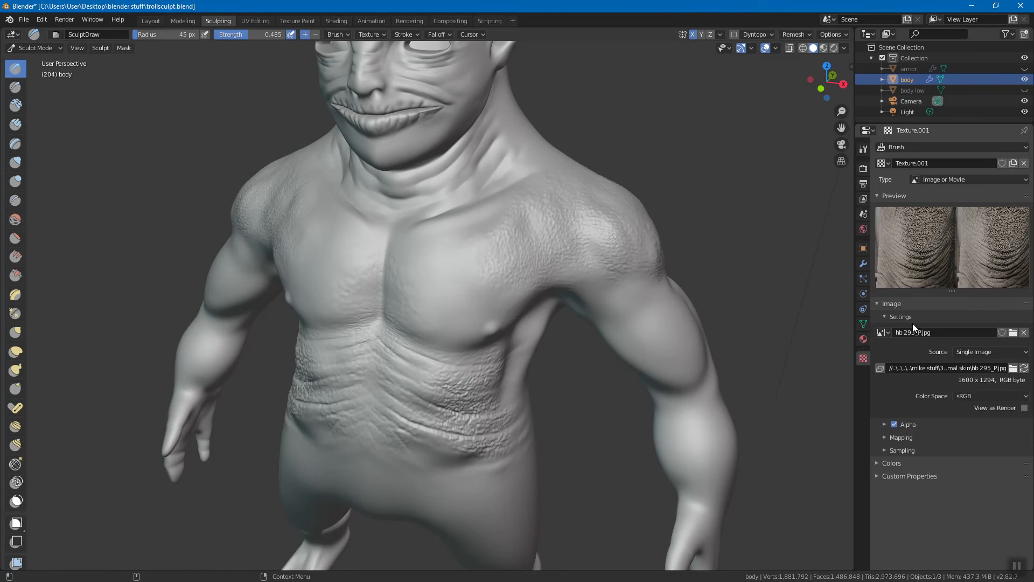
left_click(881, 334)
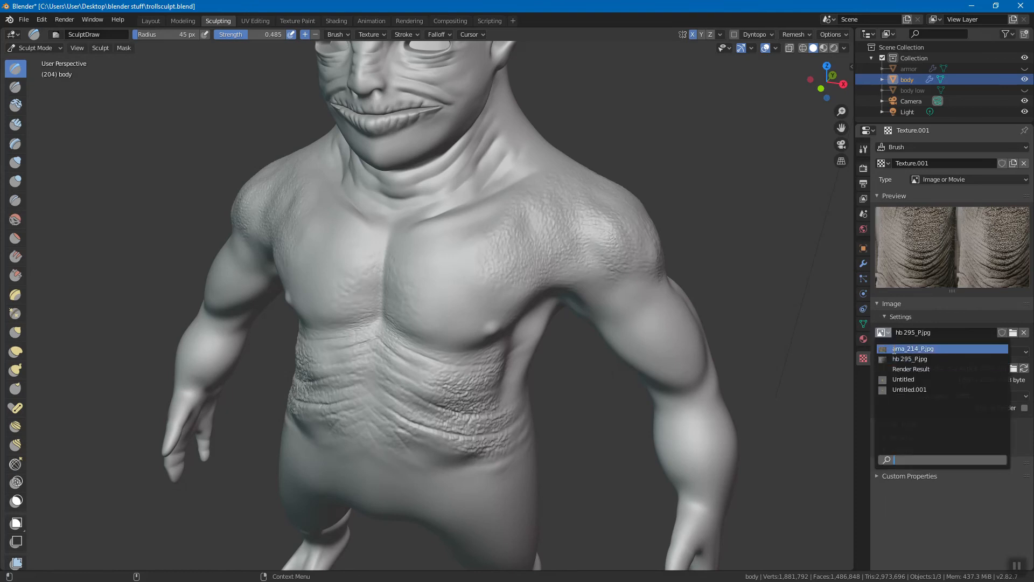
Step: Browse the textures available to the brush and keep Texture.001 assigned
left_click(366, 35)
left_click(367, 34)
left_click(323, 55)
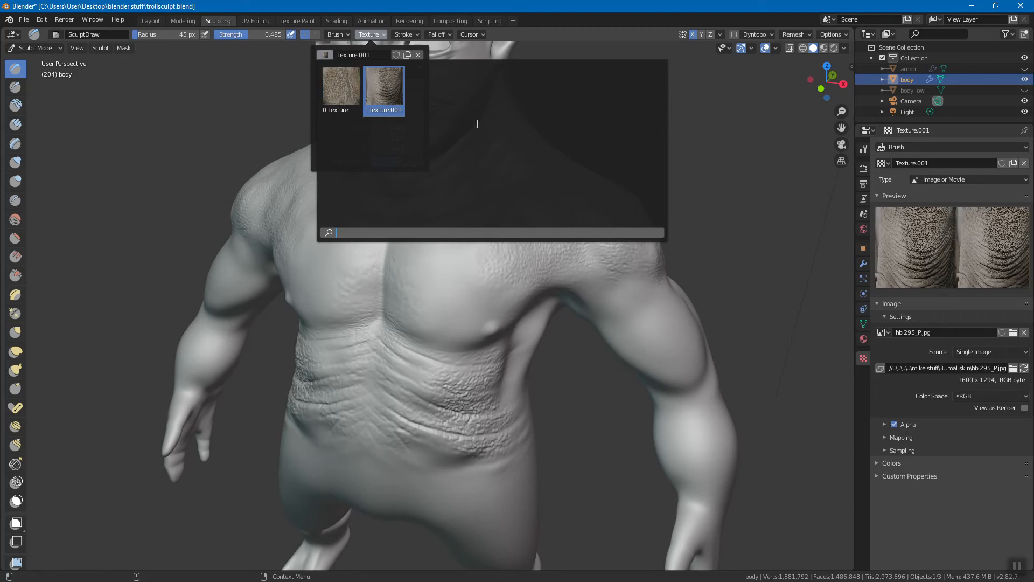
key("Escape")
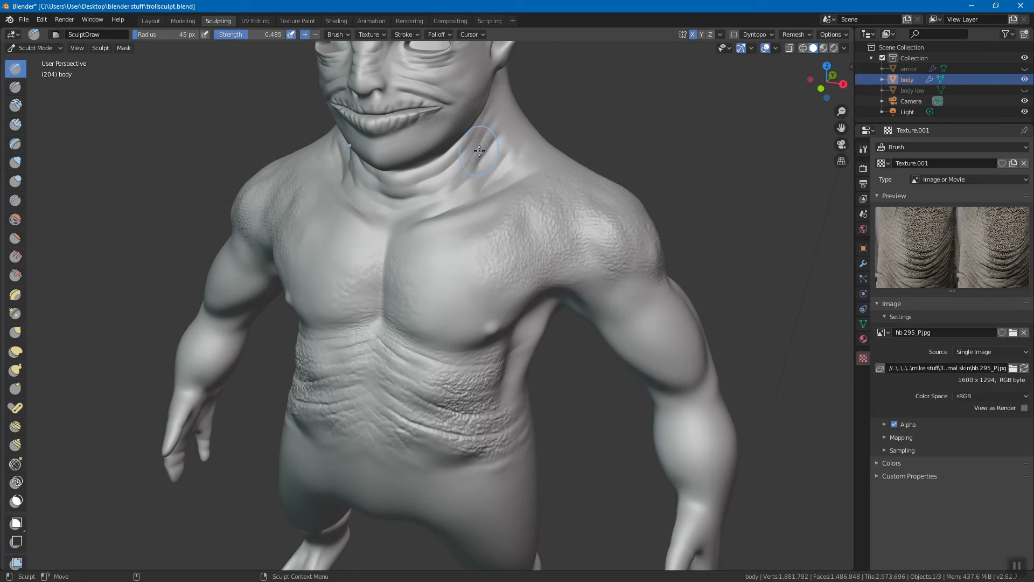
mouse_move(427, 312)
middle_mouse_down()
mouse_move(455, 307)
mouse_move(431, 307)
mouse_move(434, 294)
middle_mouse_up()
Step: Review the texture mapping modes and stroke methods offered for the Draw brush
left_click(371, 34)
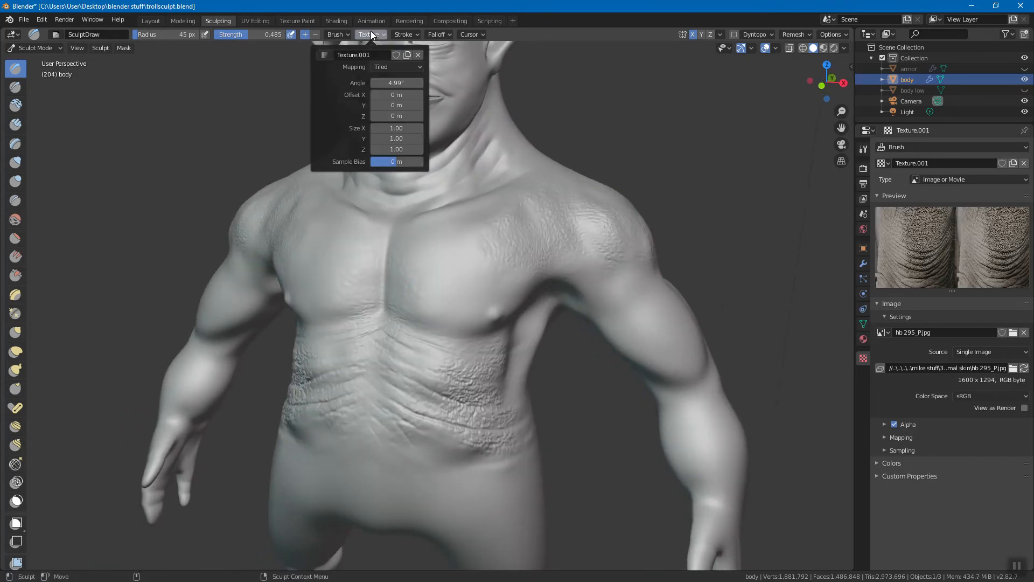
left_click(385, 66)
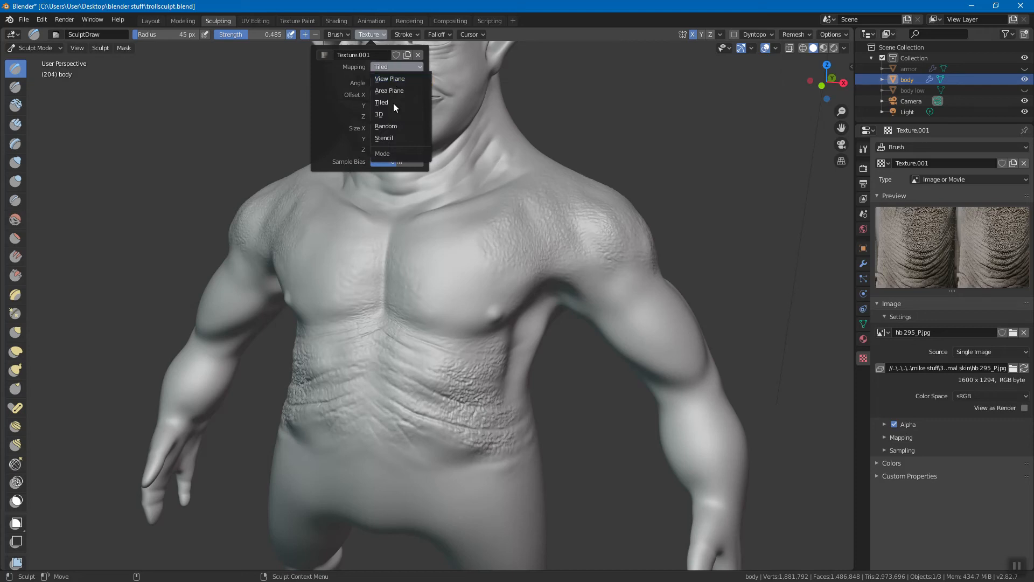
left_click(395, 138)
left_click(404, 34)
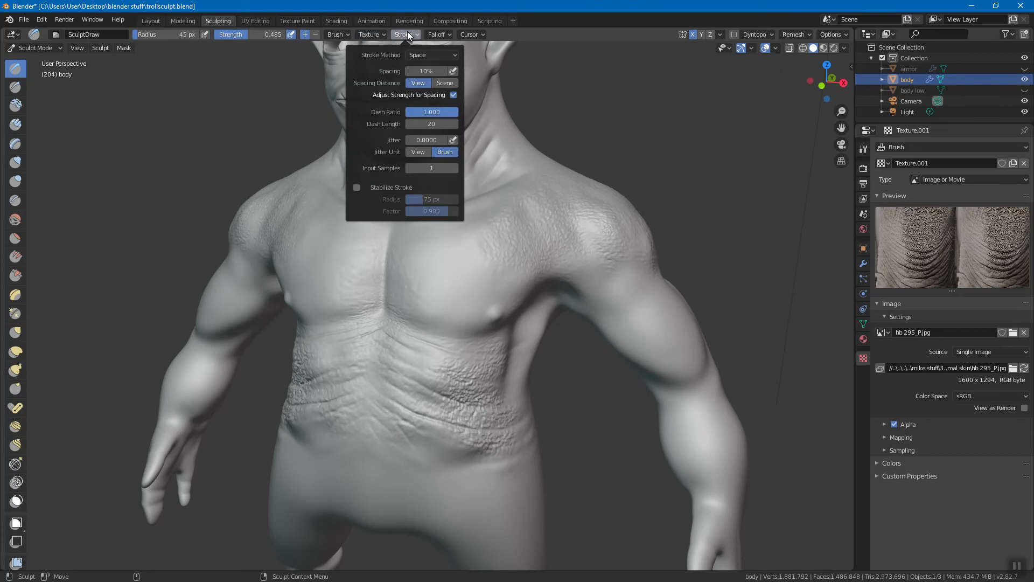
left_click(429, 56)
mouse_move(529, 211)
middle_mouse_down()
mouse_move(494, 237)
mouse_move(514, 170)
middle_mouse_up()
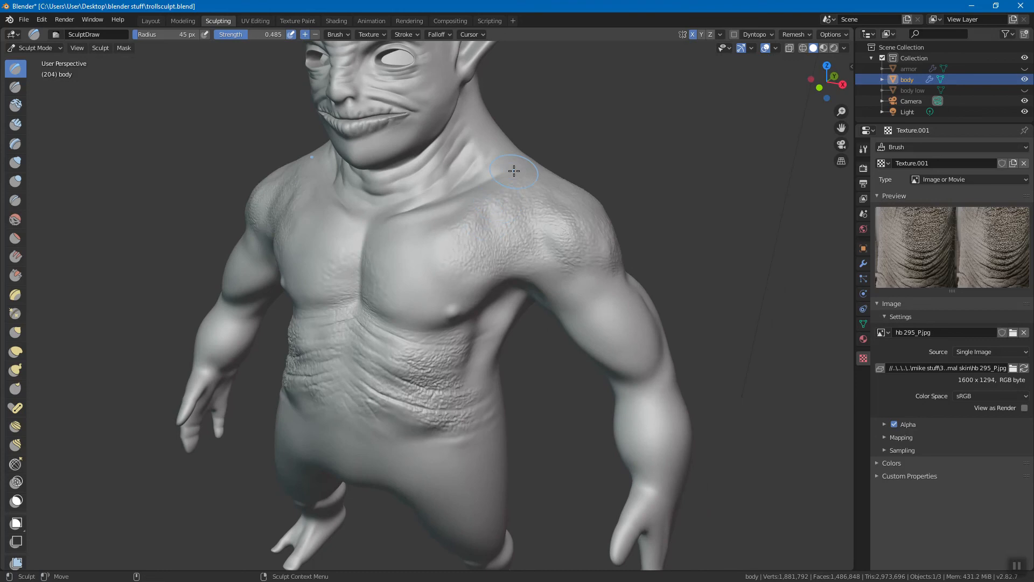
Step: Save the troll file and check the brush's texture and stroke settings again
key("ctrl+s")
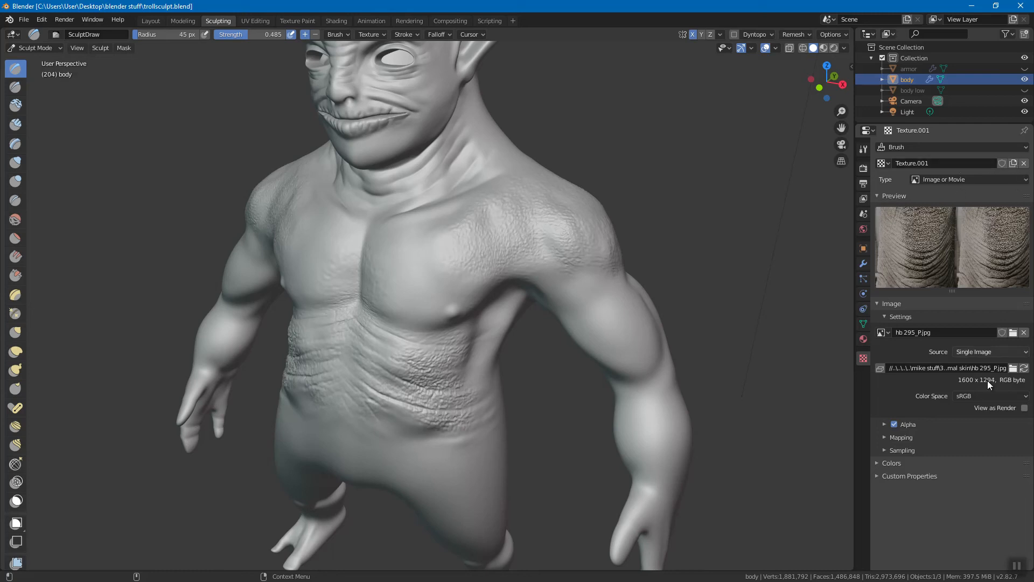
left_click(372, 34)
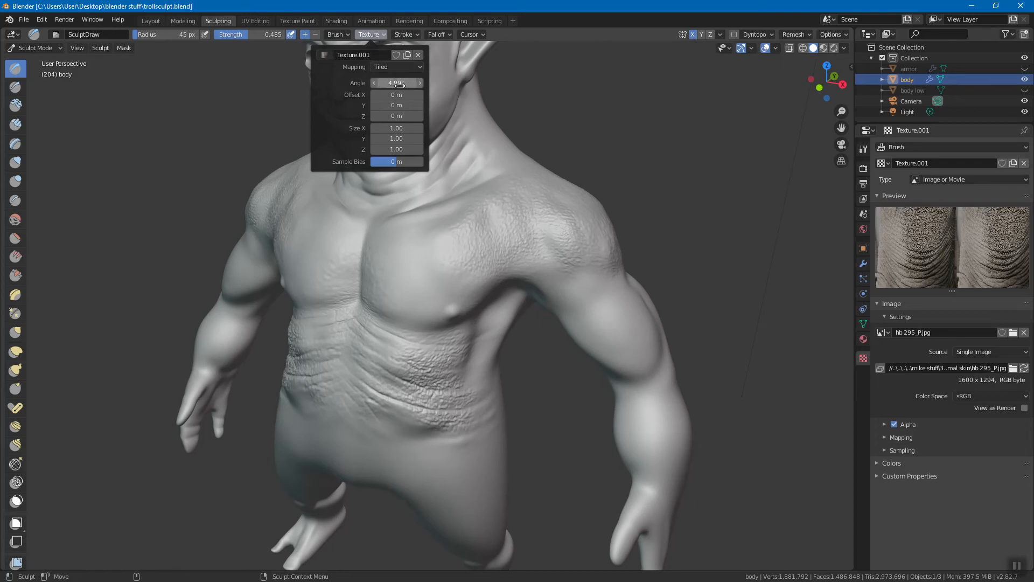
left_click(413, 34)
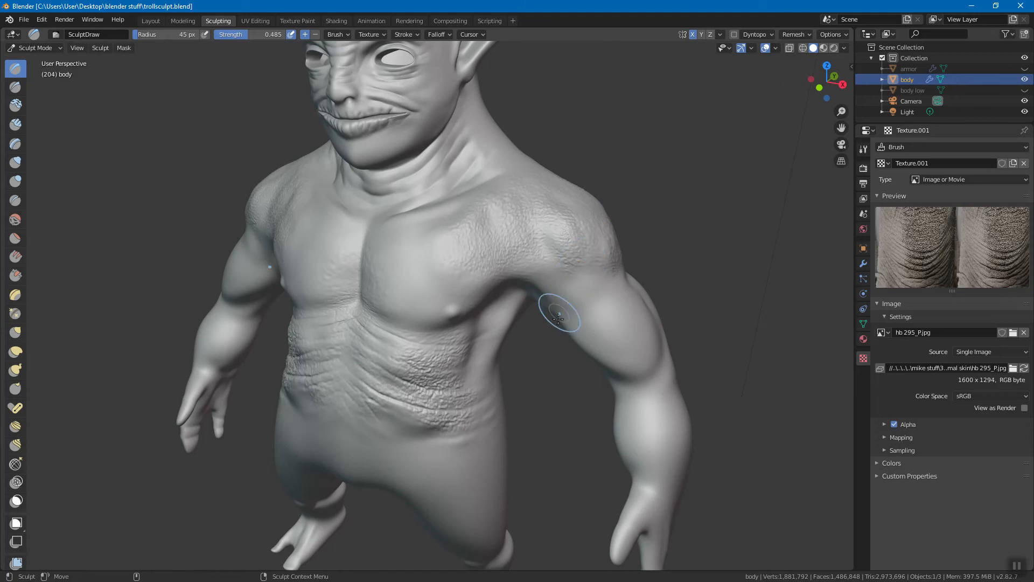
mouse_move(536, 350)
middle_mouse_down()
mouse_move(554, 329)
mouse_move(535, 304)
middle_mouse_up()
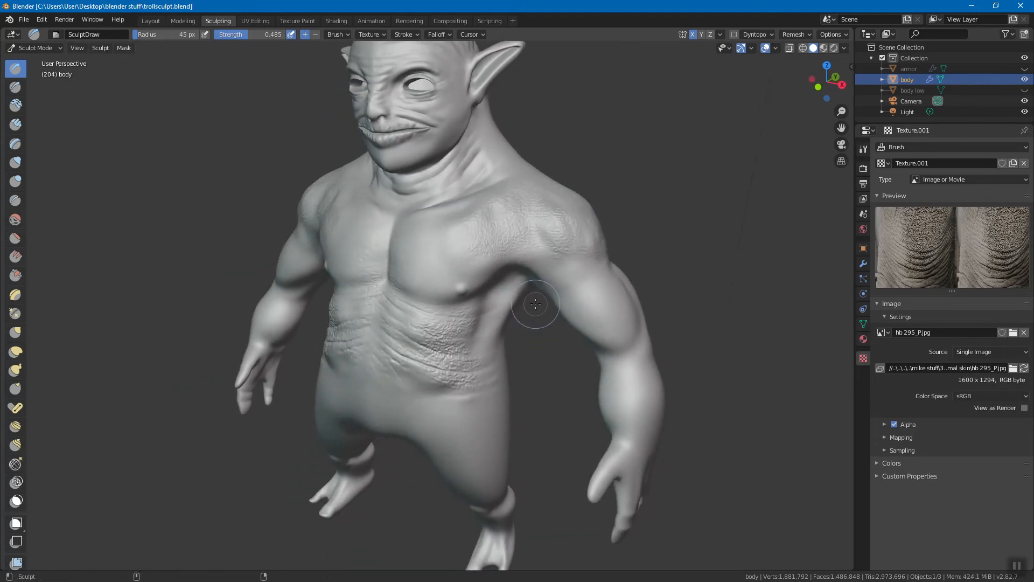
key("ctrl+s")
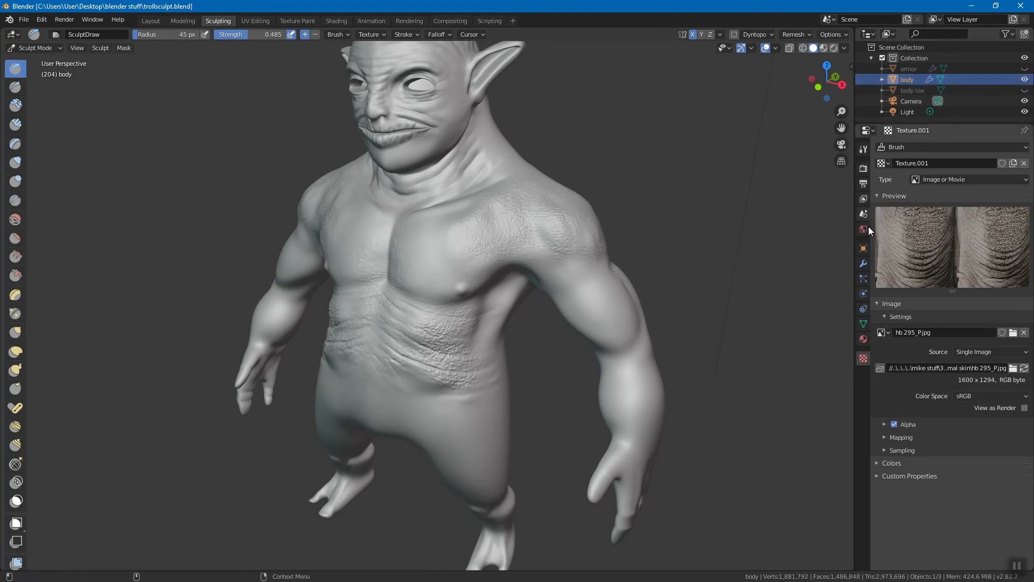
Step: Display the body's Multires modifier settings, then unhide and select body low and hide body to isolate the low-poly mesh
left_click(864, 264)
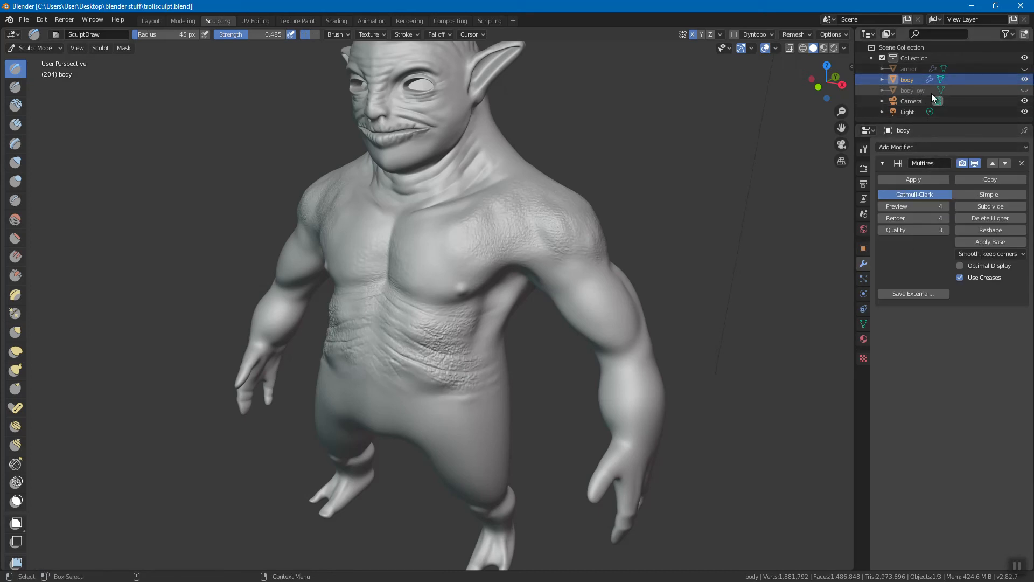
left_click(1025, 91)
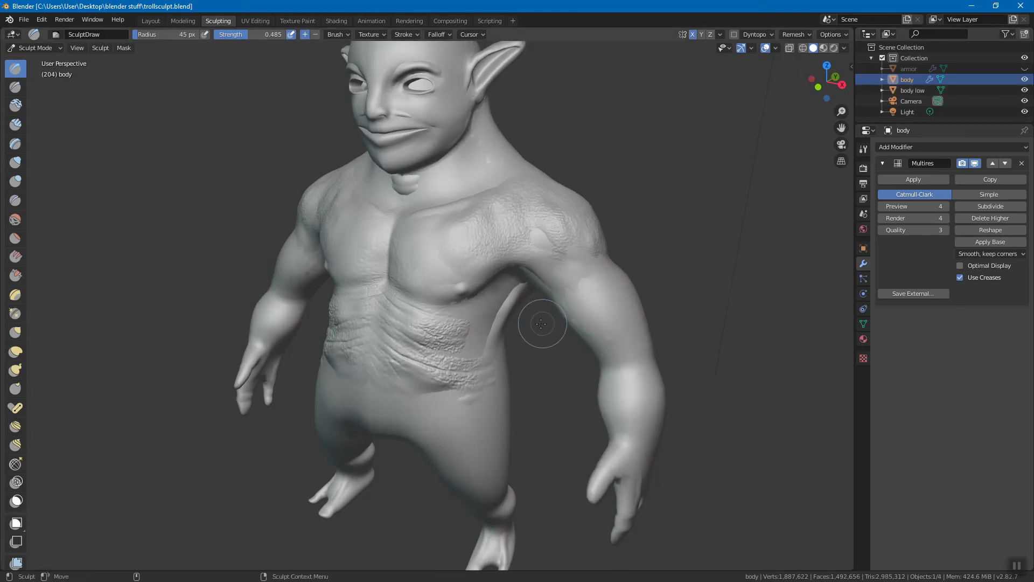
left_click(920, 92)
left_click(1025, 80)
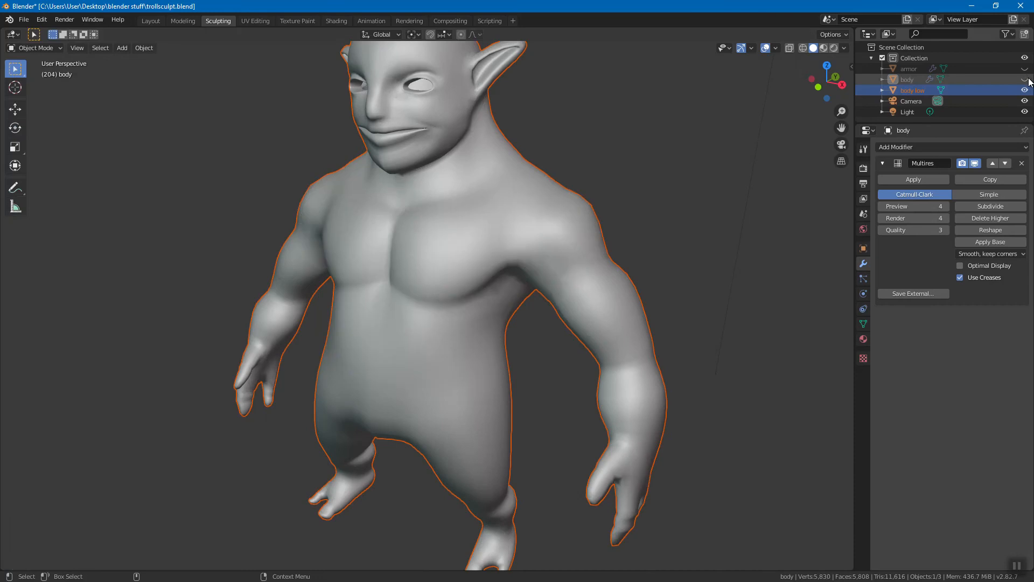
Step: Make the sculpted body visible again alongside body low, and select body low
left_click(914, 79)
left_click(1025, 80)
left_click(916, 92)
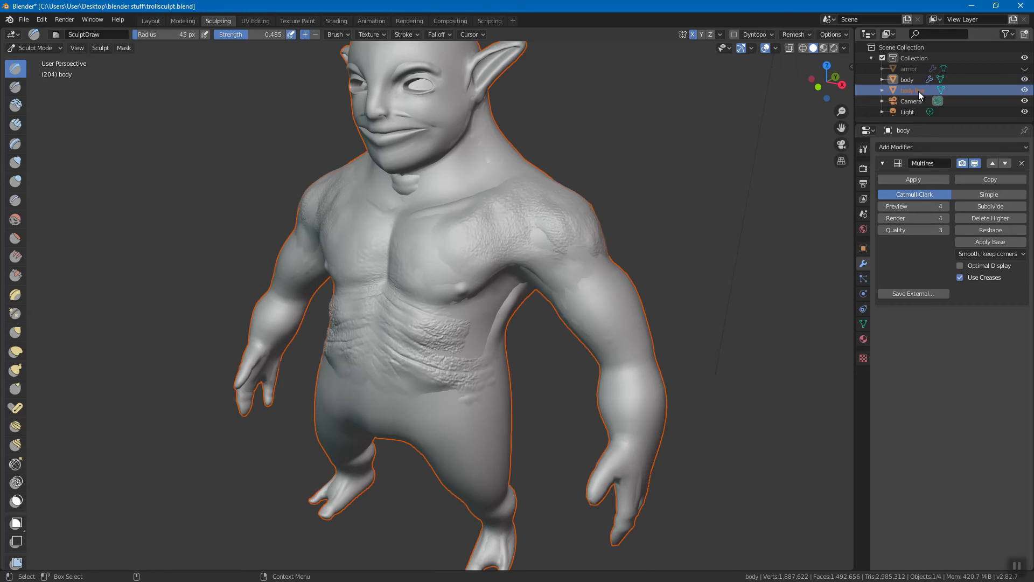
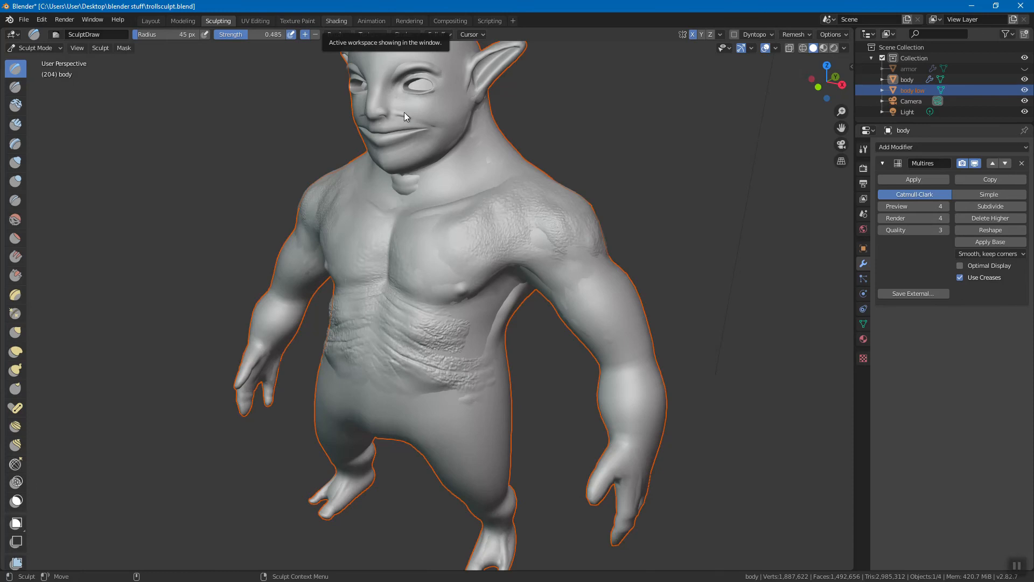
Step: Switch to the Shading workspace, focus on the troll's torso and display the body's material settings
left_click(339, 22)
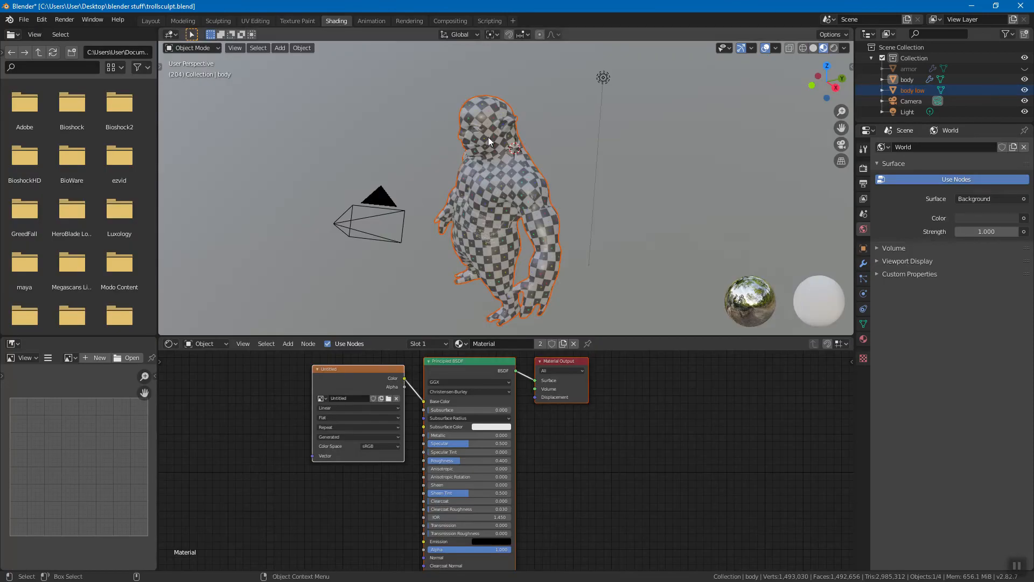
middle_click_drag(484, 205, 553, 183)
scroll(544, 156, "up", 2)
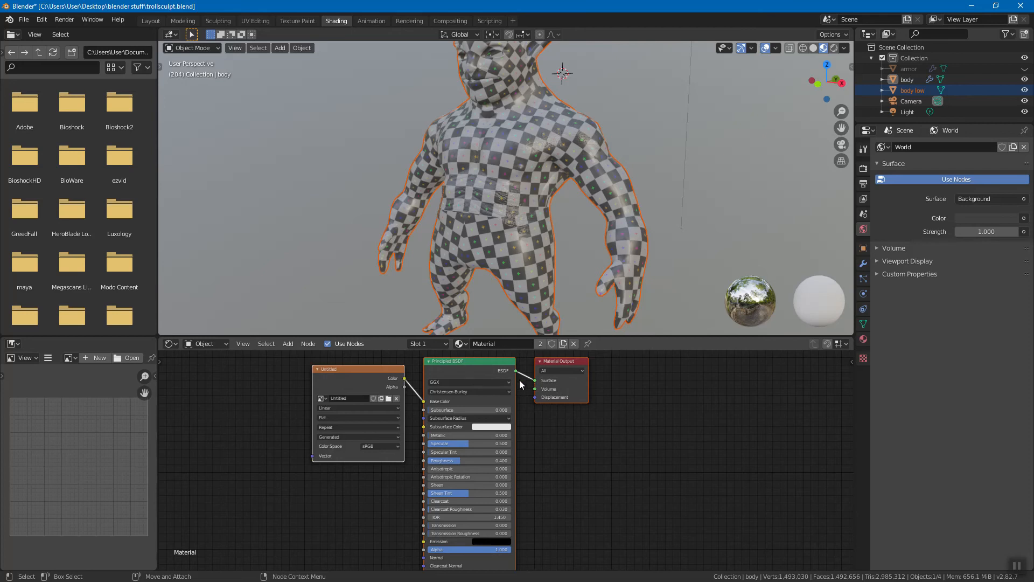
left_click(863, 339)
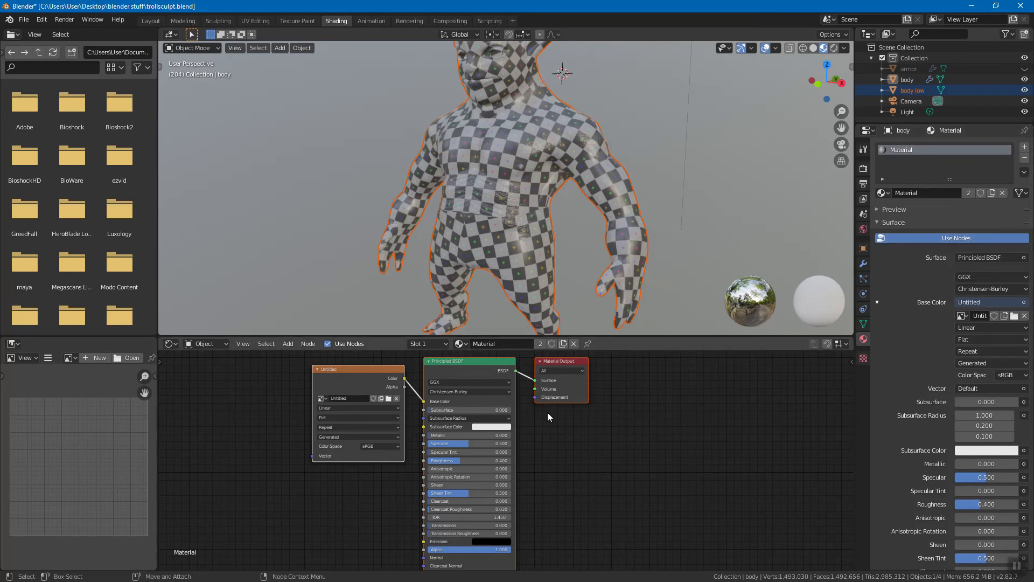
Step: Delete the Untitled image texture node feeding the Base Color in the body's material
left_click_drag(364, 370, 321, 386)
mouse_move(467, 364)
left_mouse_down()
mouse_move(443, 366)
mouse_move(463, 368)
left_mouse_up()
left_click_drag(332, 392, 332, 389)
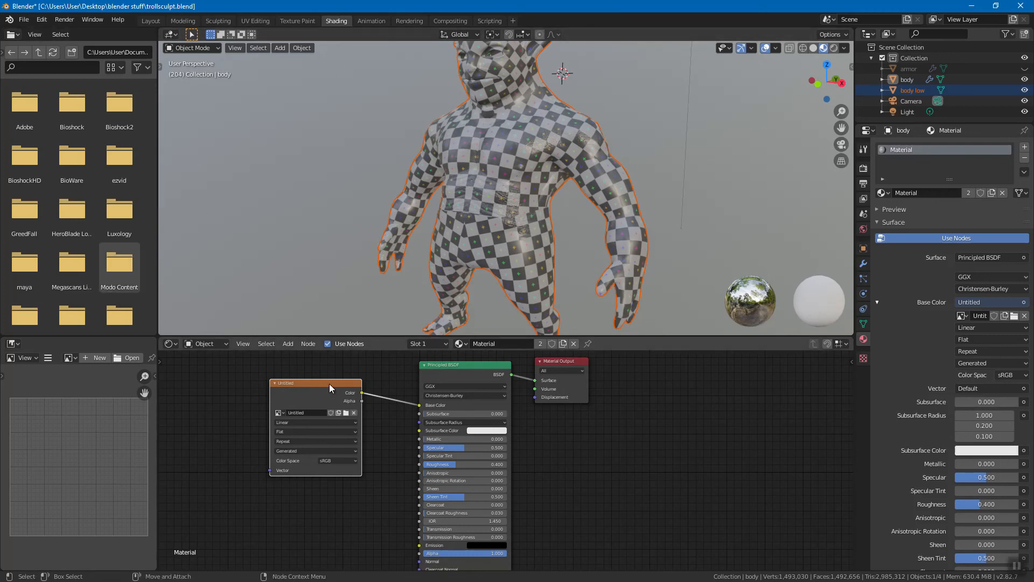
left_click_drag(321, 387, 317, 386)
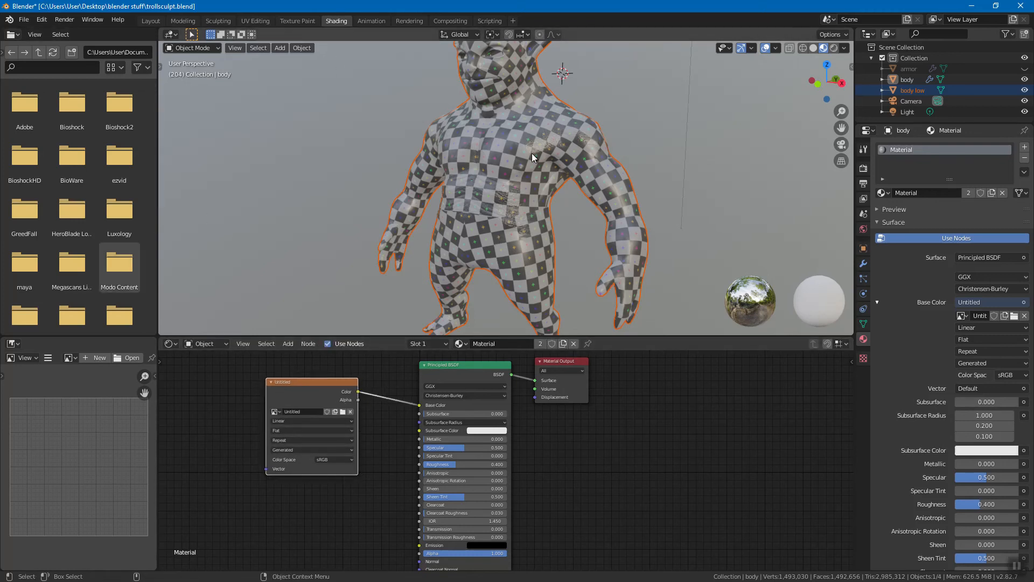
right_click(320, 386)
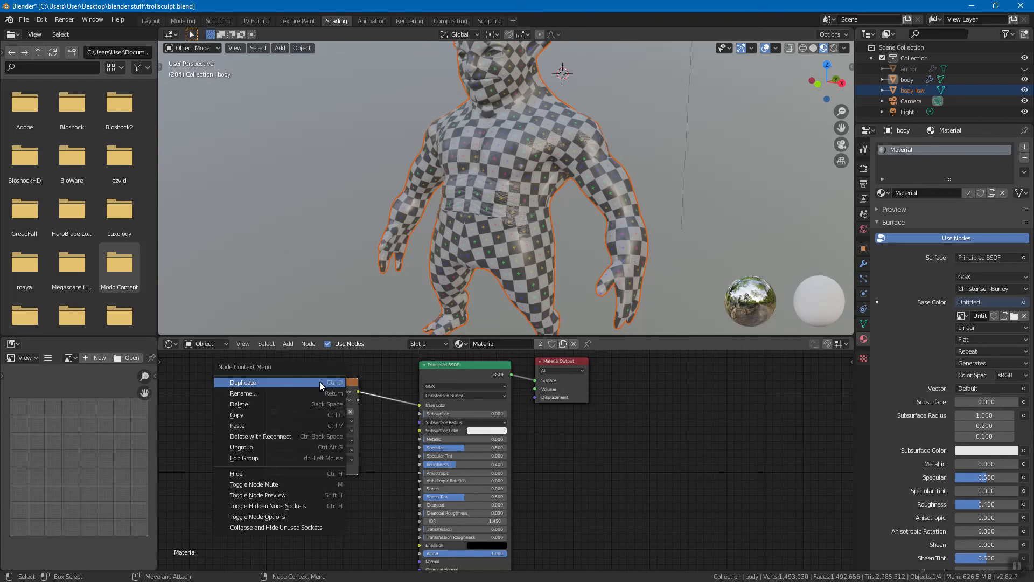
left_click(258, 405)
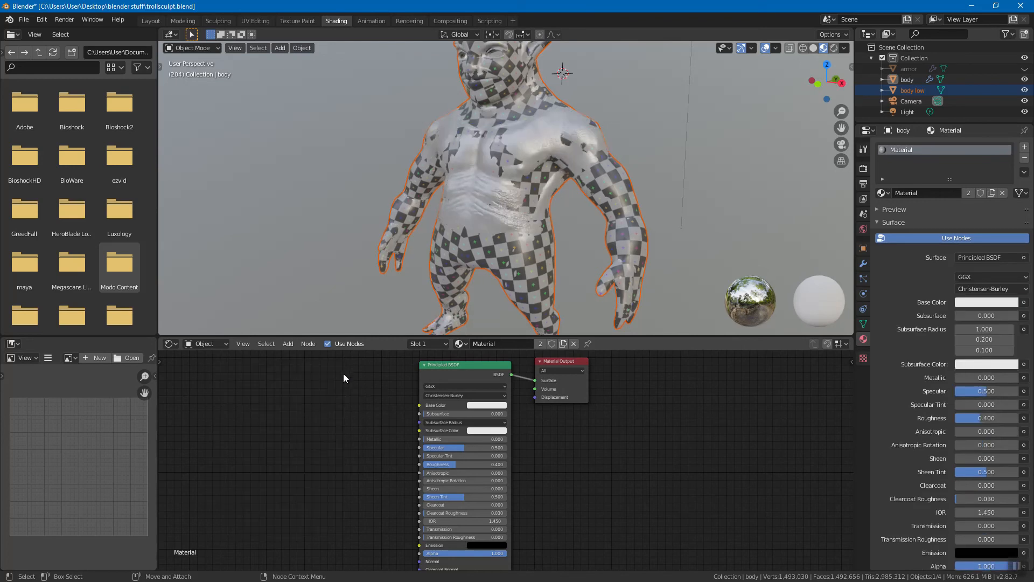
Step: Select body low and delete the Untitled.001 image texture node from its Material.001
left_click(916, 79)
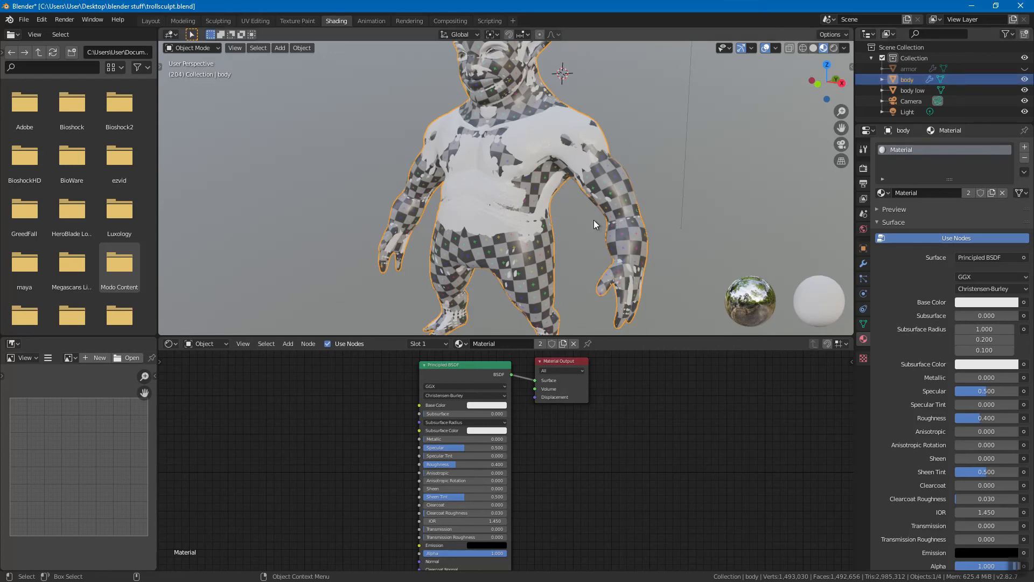
left_click(899, 90)
left_click(906, 79)
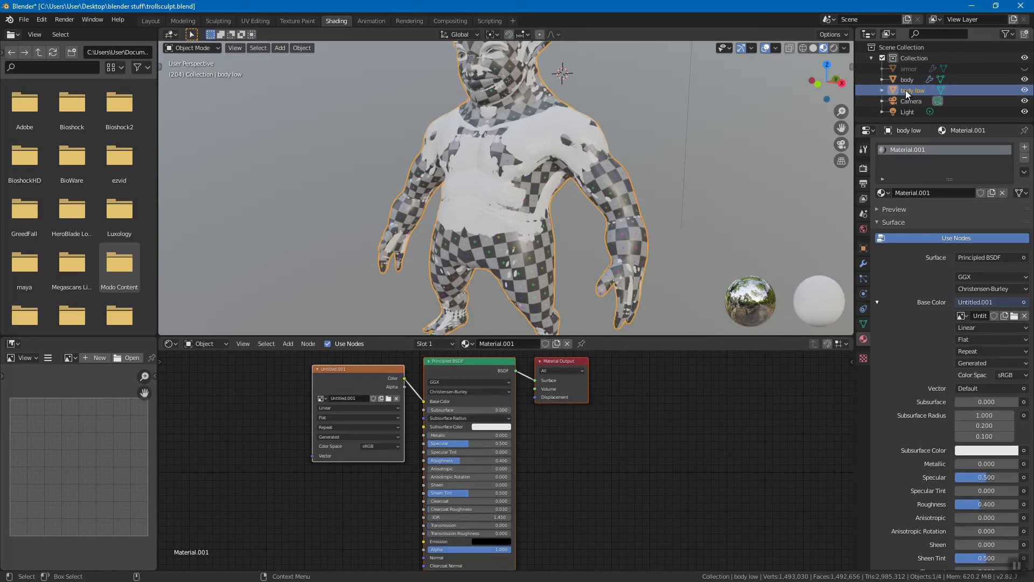
left_click(360, 368)
right_click(360, 367)
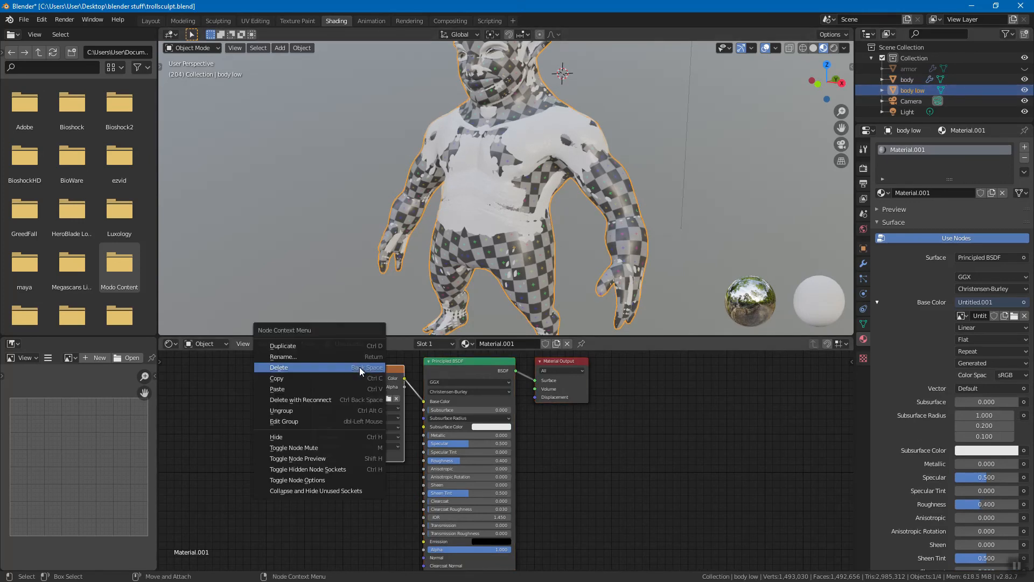
left_click(314, 368)
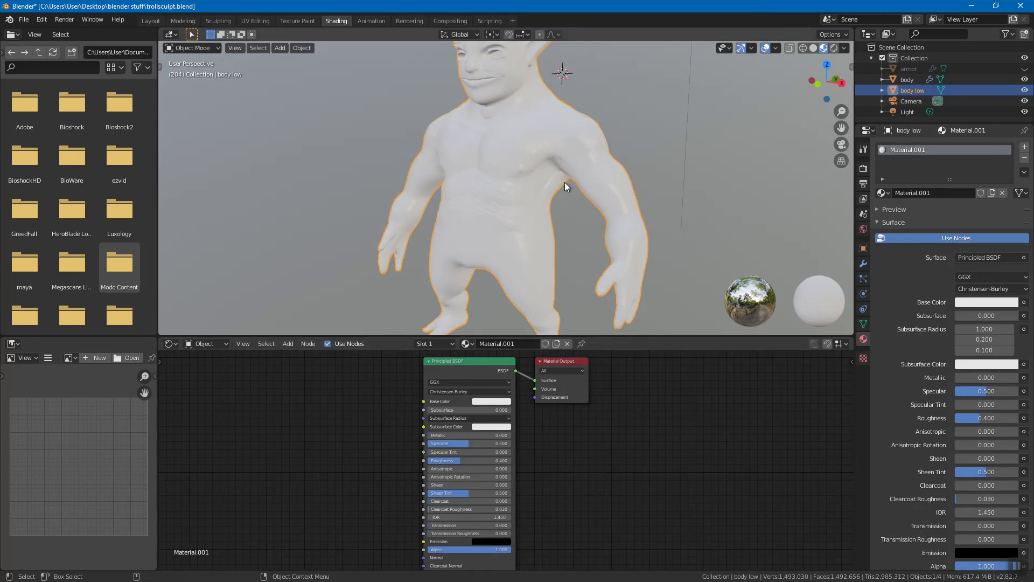
Step: Check the body's assigned material and assign the same one, Material, to body low
left_click(906, 78)
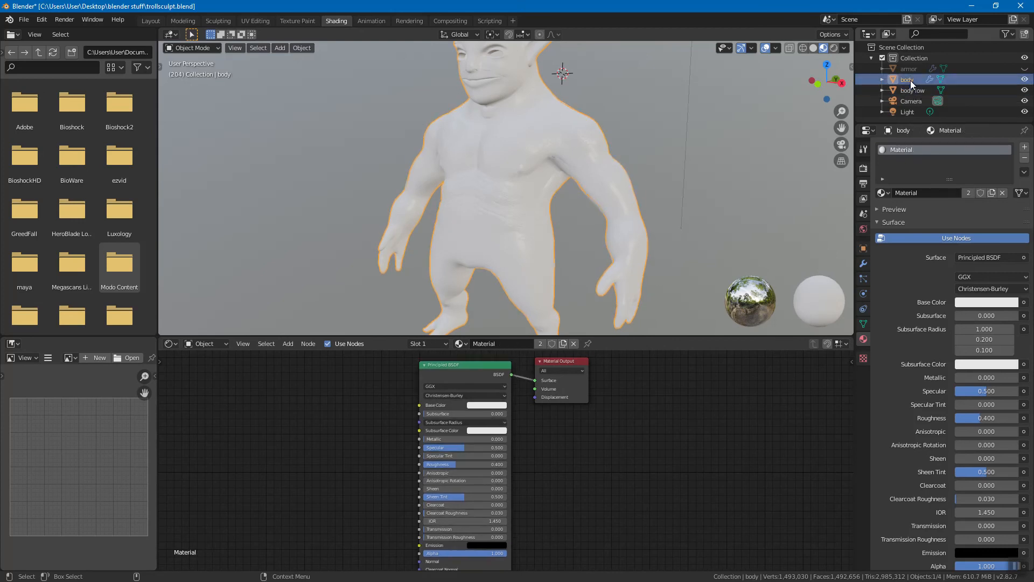
left_click(881, 193)
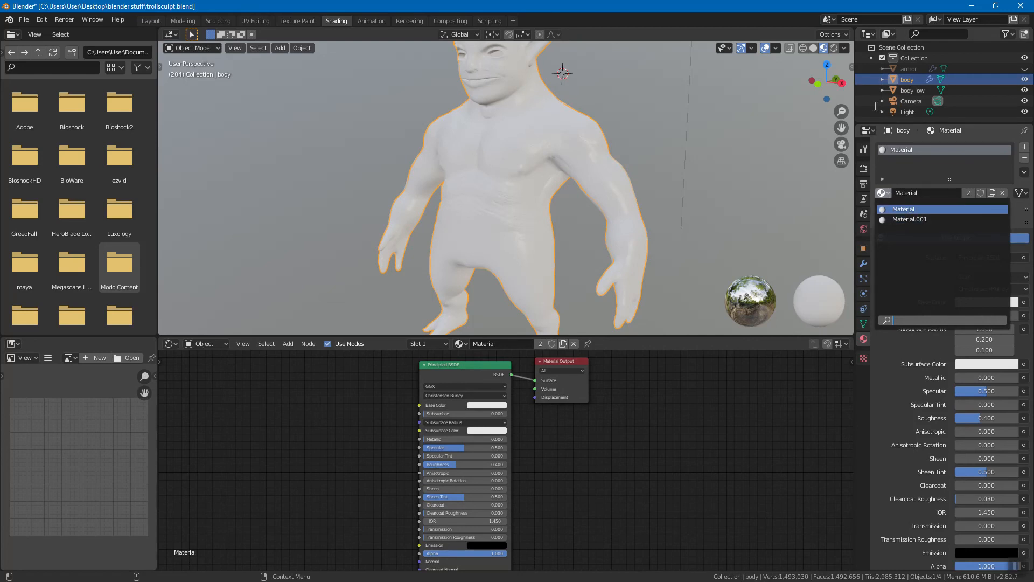
left_click(917, 91)
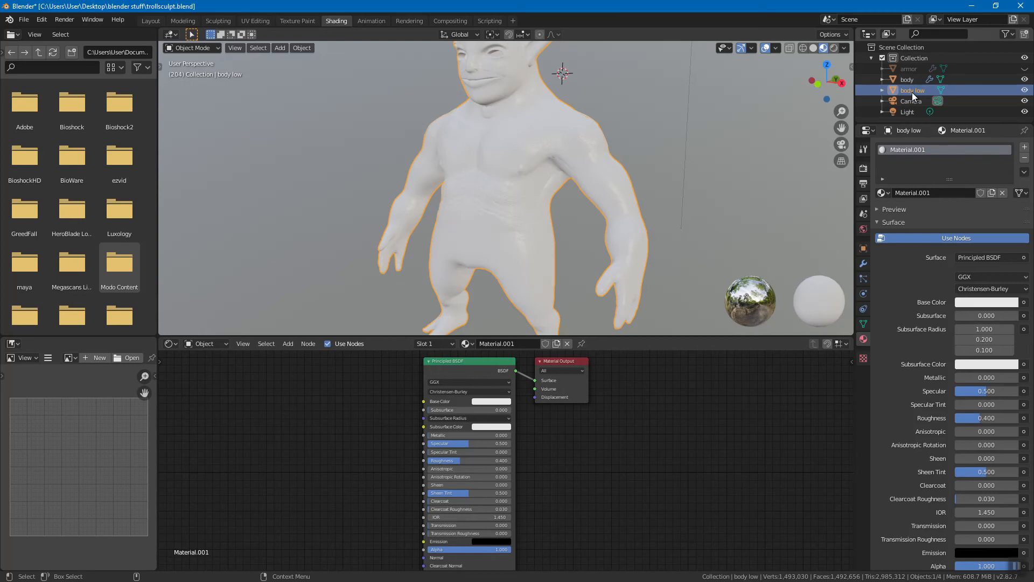
left_click(883, 193)
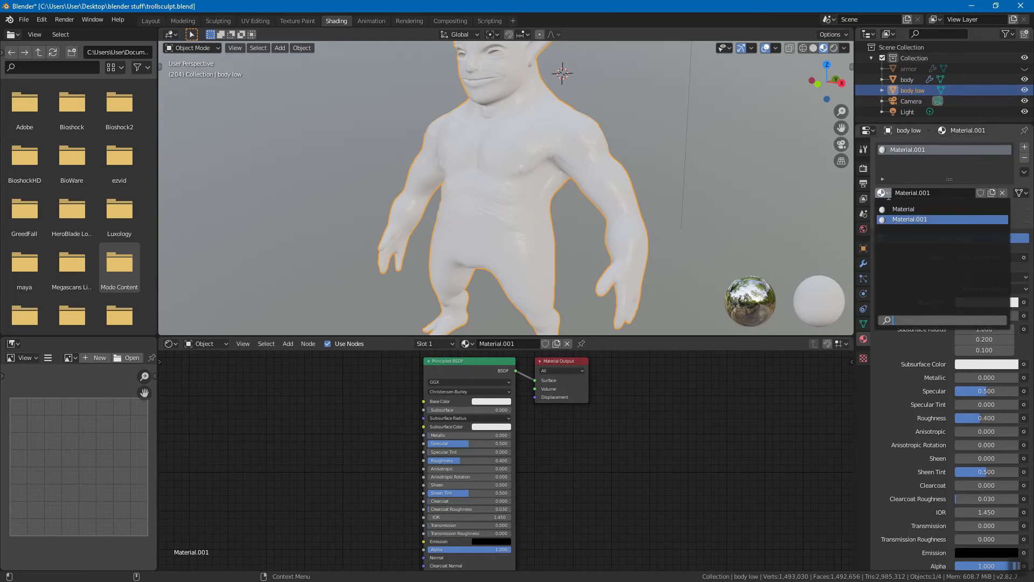
left_click(903, 209)
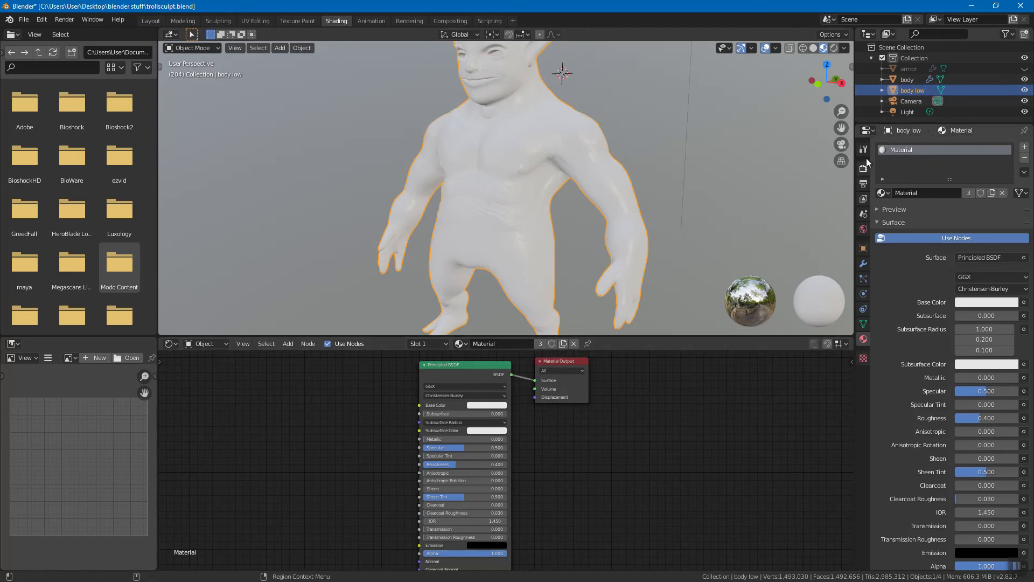
Step: Select body together with body low and display the scene's render settings
left_click(909, 79)
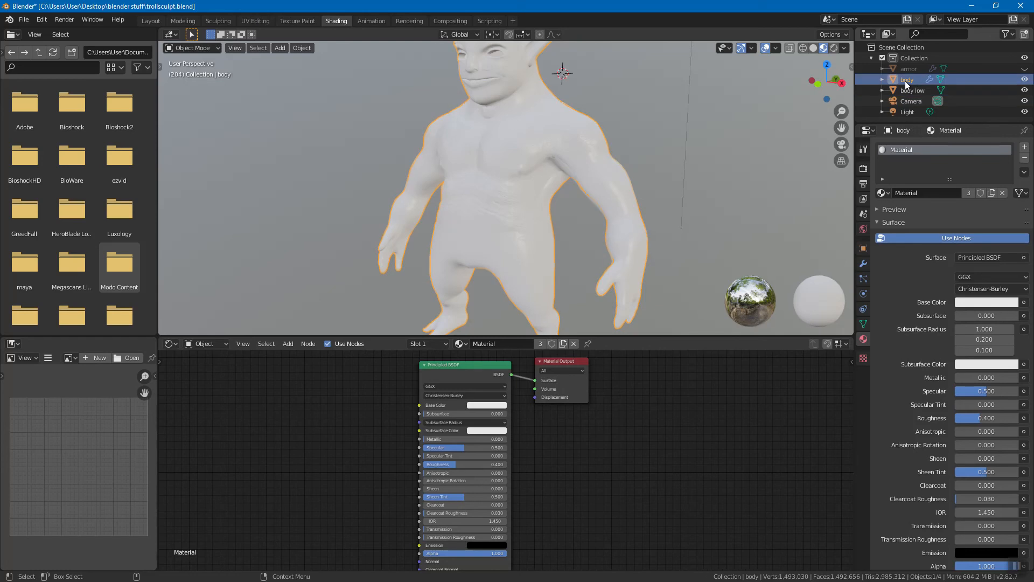
left_click(914, 92, "ctrl")
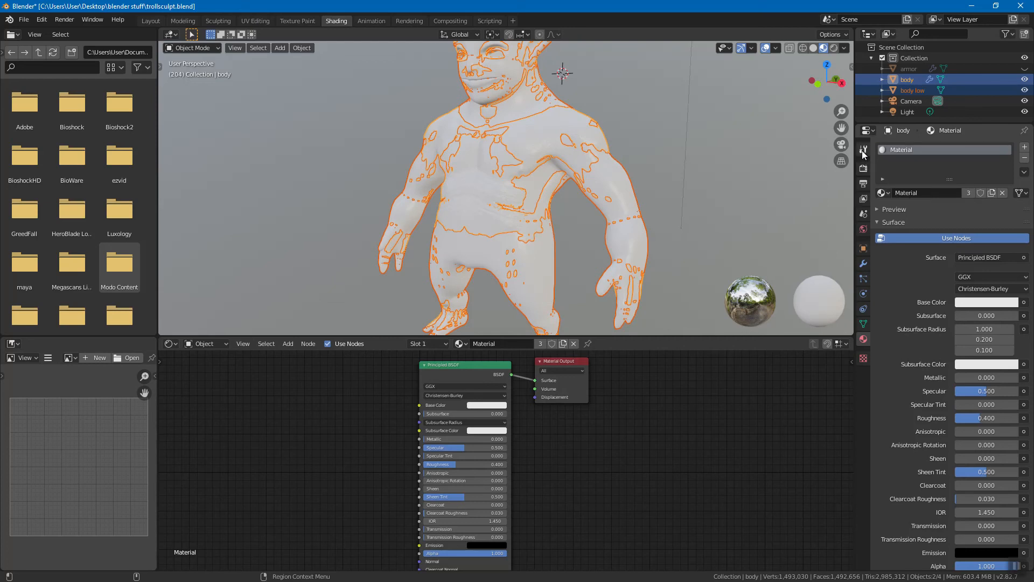
left_click(864, 169)
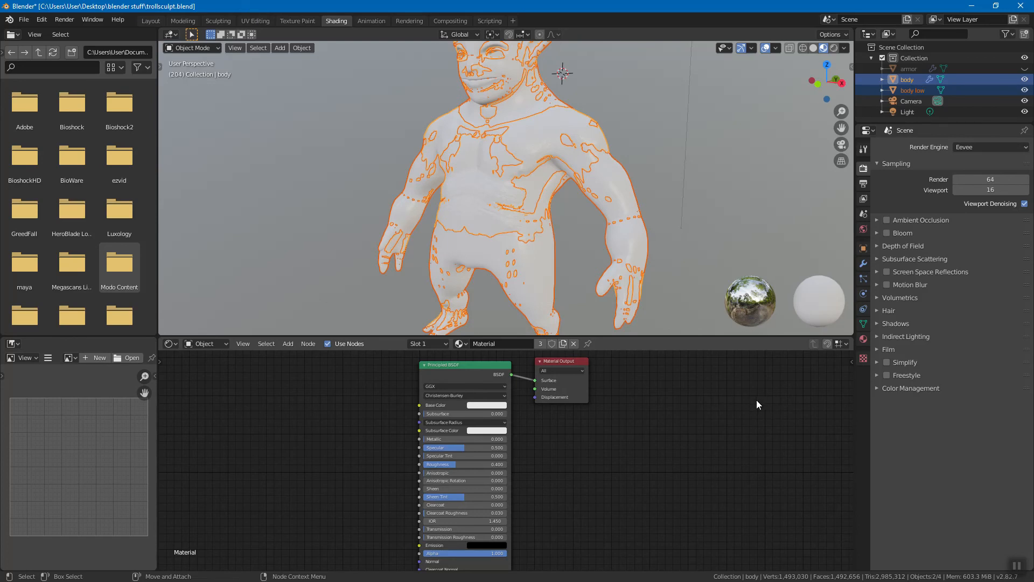
Step: Add an unconnected Image Texture node beside the Principled BSDF in the shared material
left_click(289, 344)
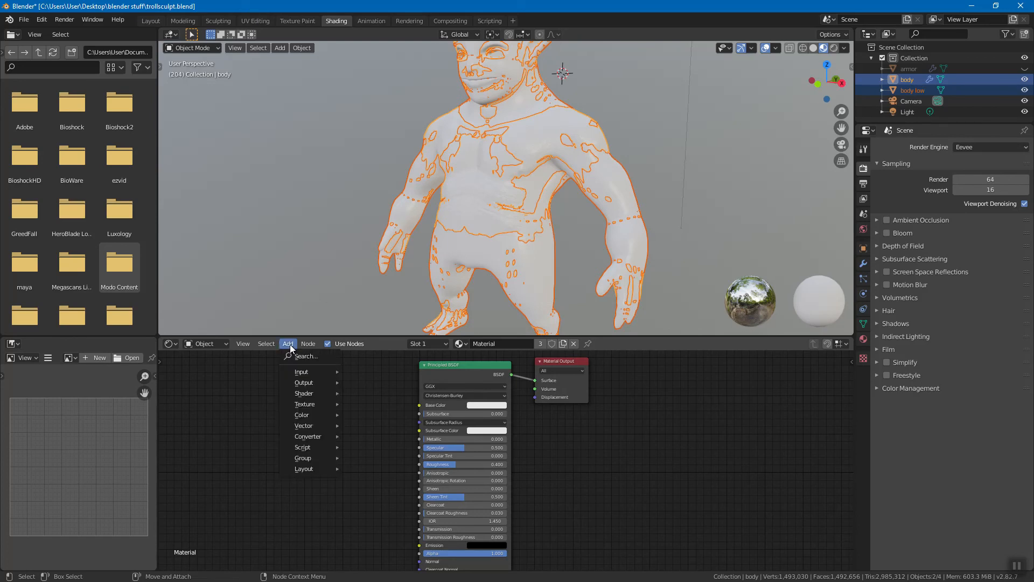
mouse_move(310, 408)
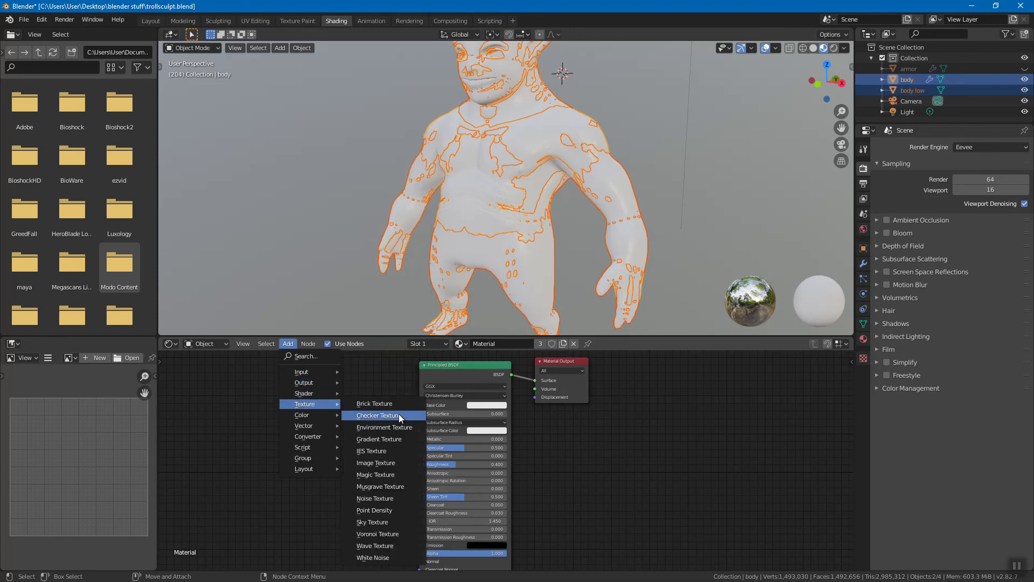
left_click(388, 462)
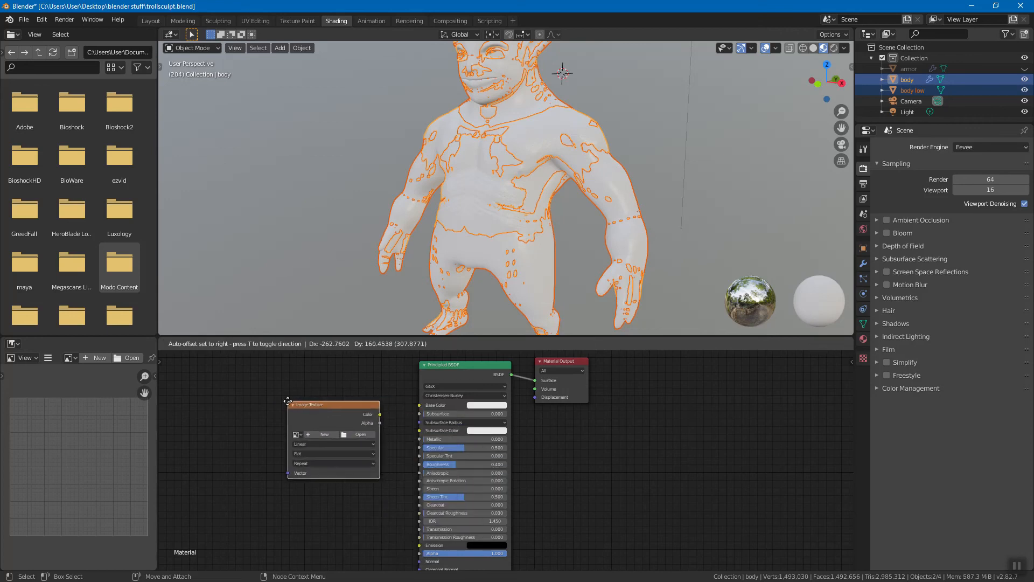
left_click(284, 397)
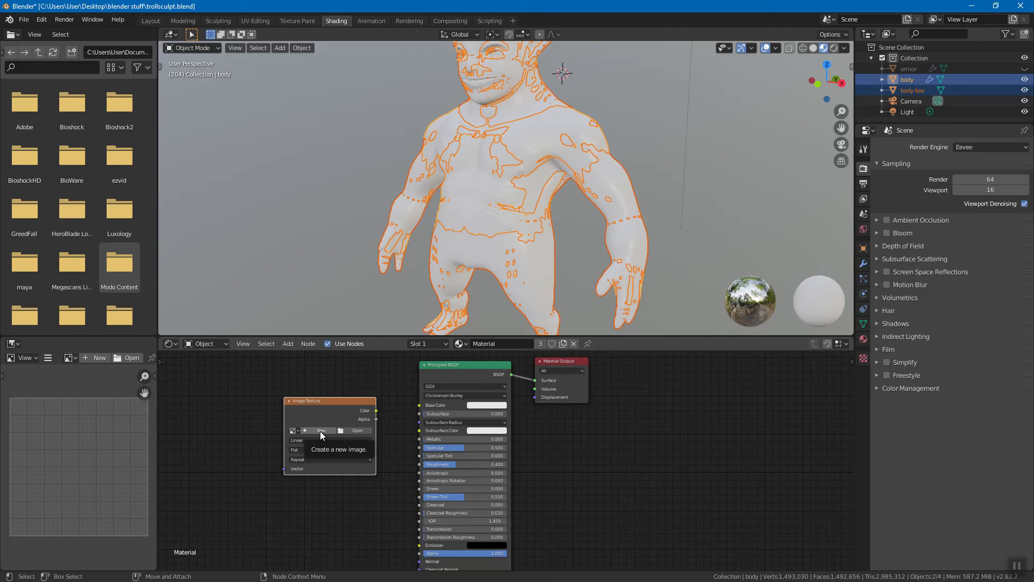
Step: Start a new image in the Image Texture node and name it body_normalmap
right_click_drag(323, 508, 338, 495, "alt")
middle_click_drag(324, 500, 434, 504, "alt")
mouse_move(434, 504)
right_mouse_down("alt")
mouse_move(381, 499)
mouse_move(432, 503)
right_mouse_up("alt")
scroll(431, 503, "up", 3)
middle_click_drag(444, 498, 449, 505)
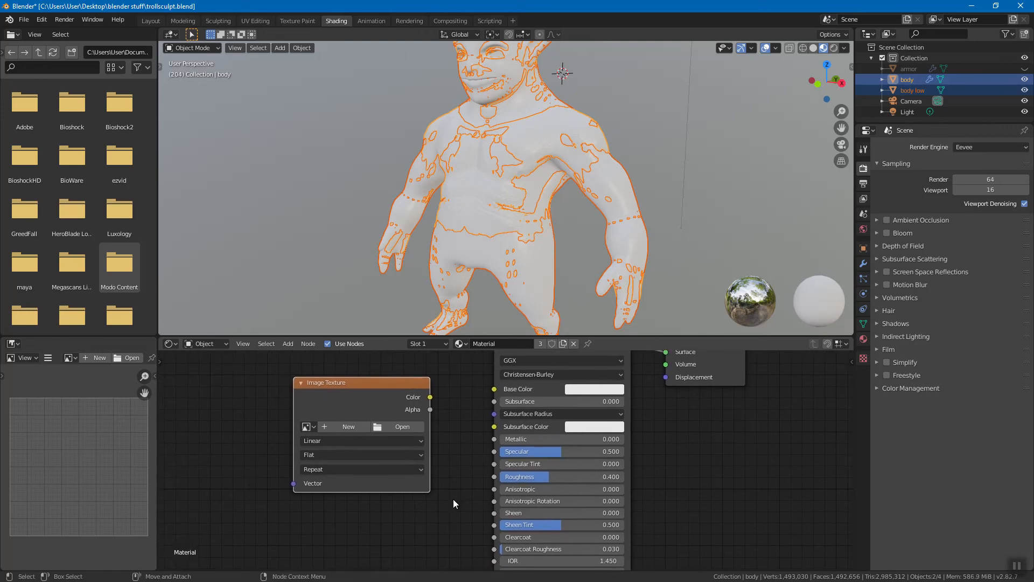
left_click(348, 426)
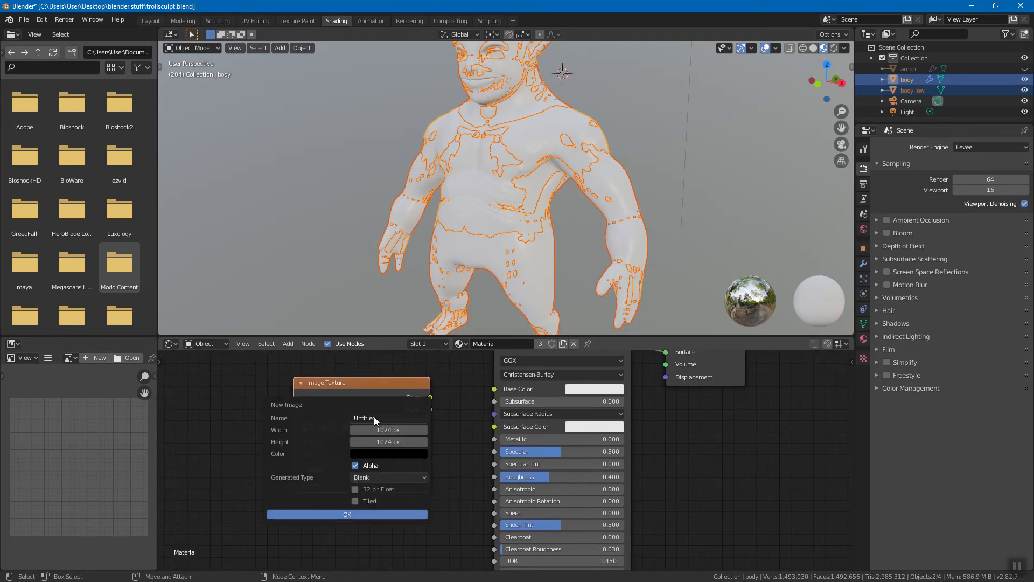
left_click(393, 417)
type("body_noro")
key("BackSpace")
type("malmap")
key("Return")
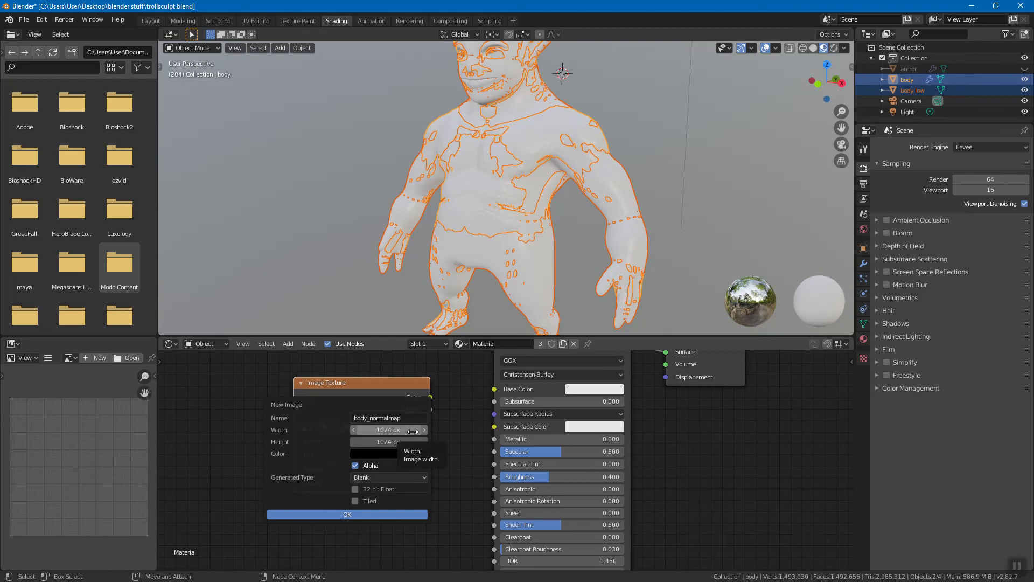
Step: Set the new image's width and height to 2048 px and create it
left_click(408, 430)
type("2048")
key("Return")
left_click(407, 443)
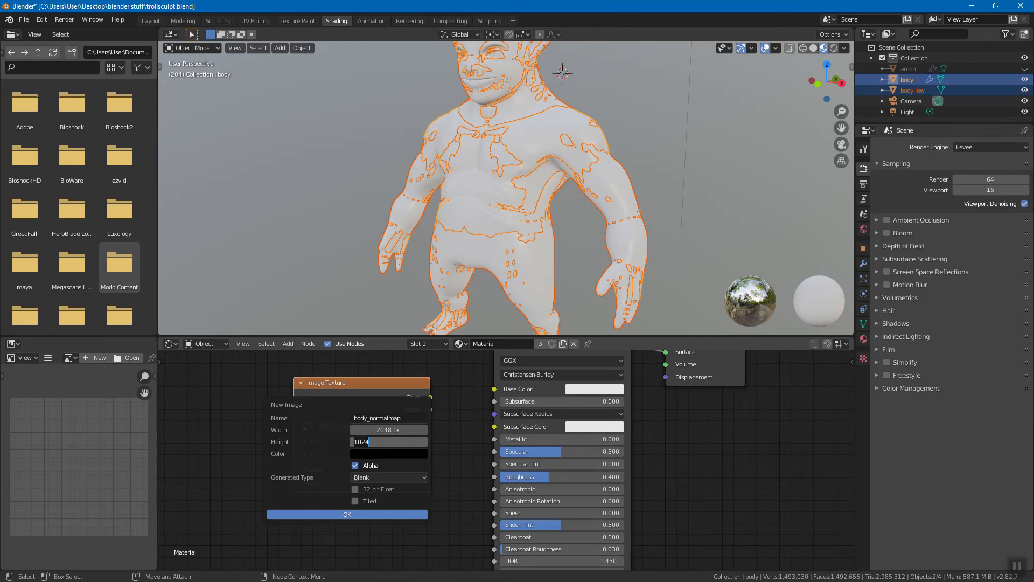
type("2048")
key("Tab")
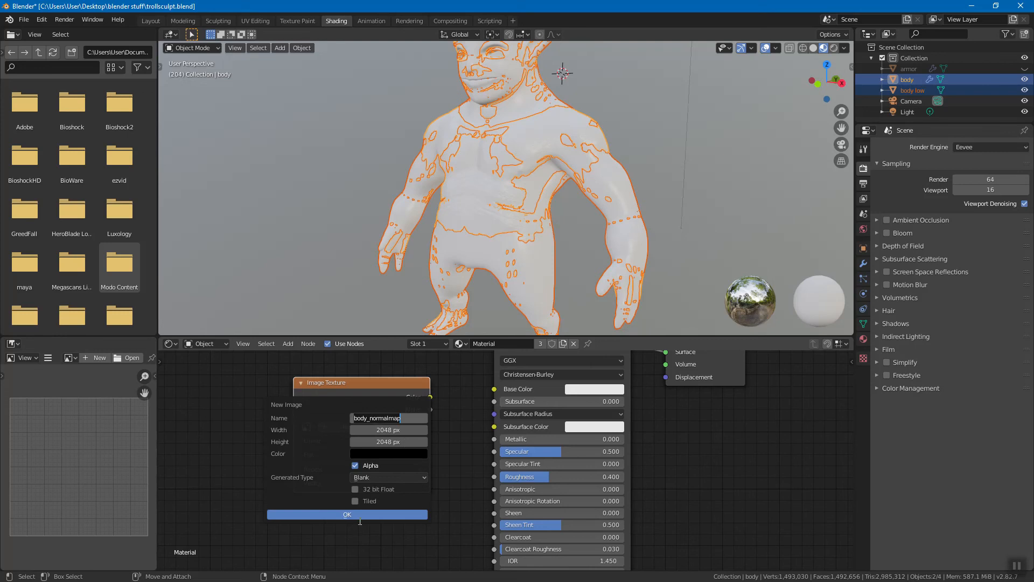
left_click(370, 478)
left_click(347, 515)
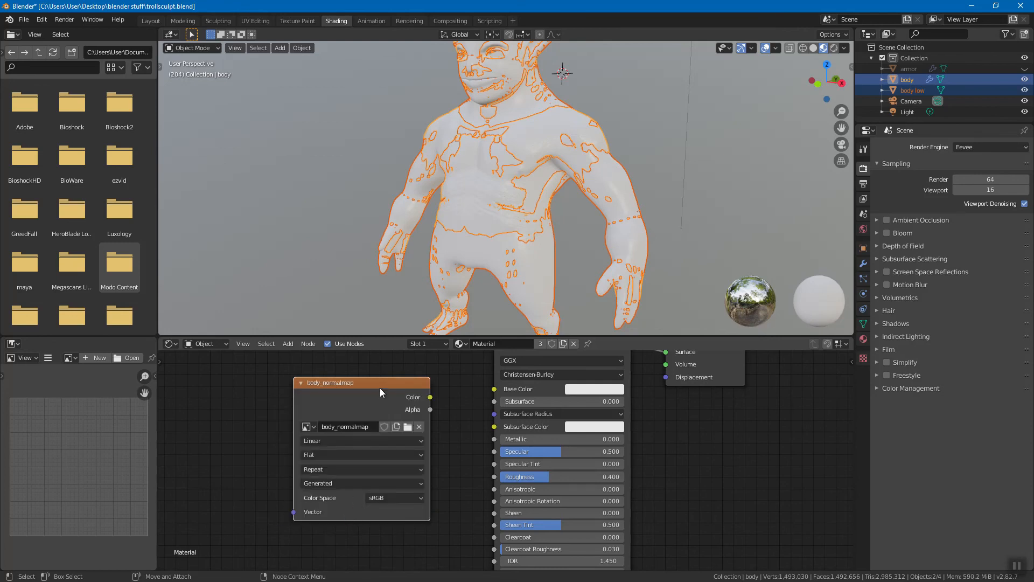
Step: Move the body_normalmap node farther away from the Principled BSDF, leaving it unconnected
left_click_drag(362, 383, 314, 381)
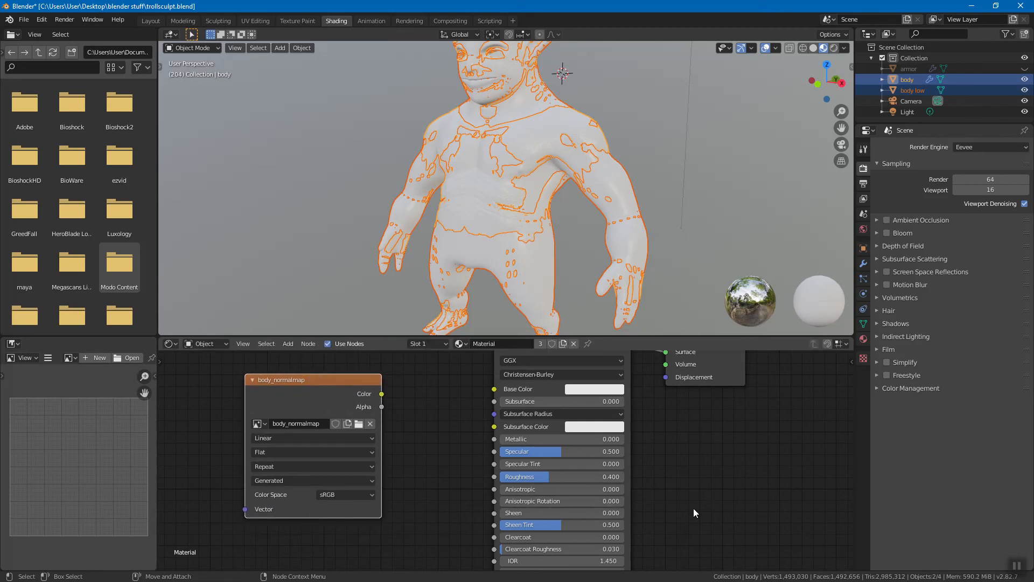
scroll(681, 523, "down", 3)
scroll(655, 480, "up", 1)
scroll(677, 493, "up", 1)
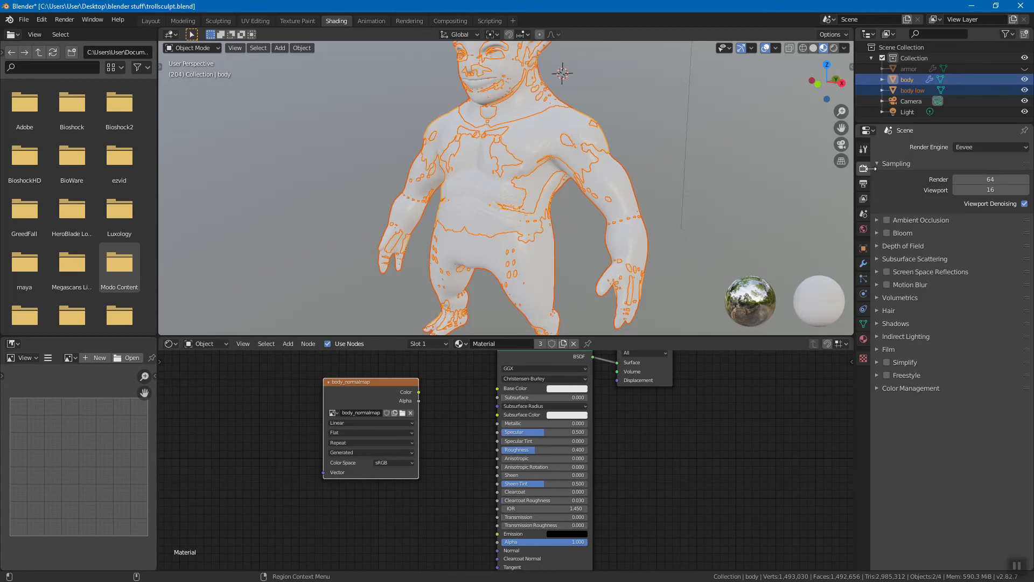
Step: Set the scene's render engine to Cycles
left_click(866, 152)
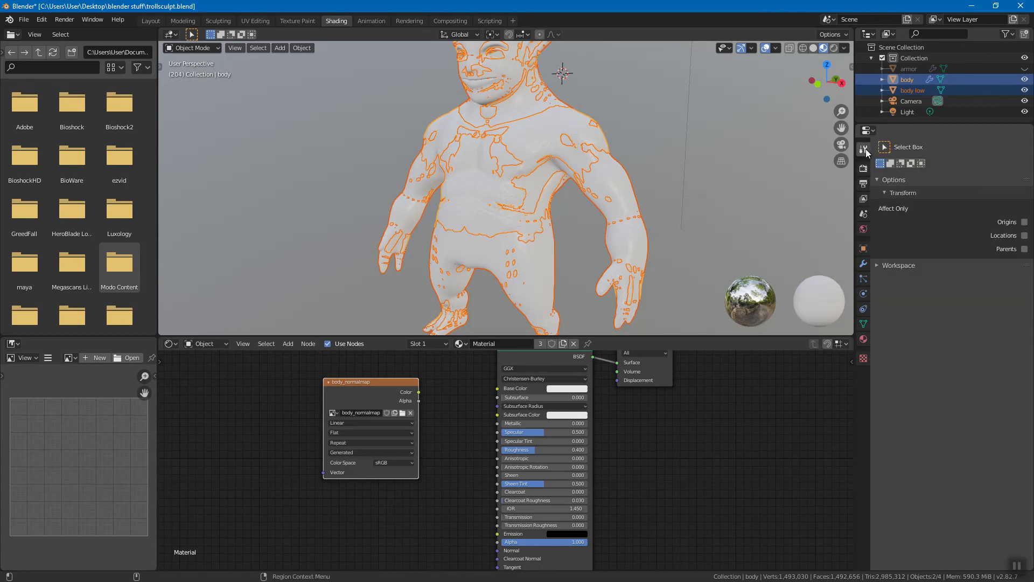
left_click(863, 168)
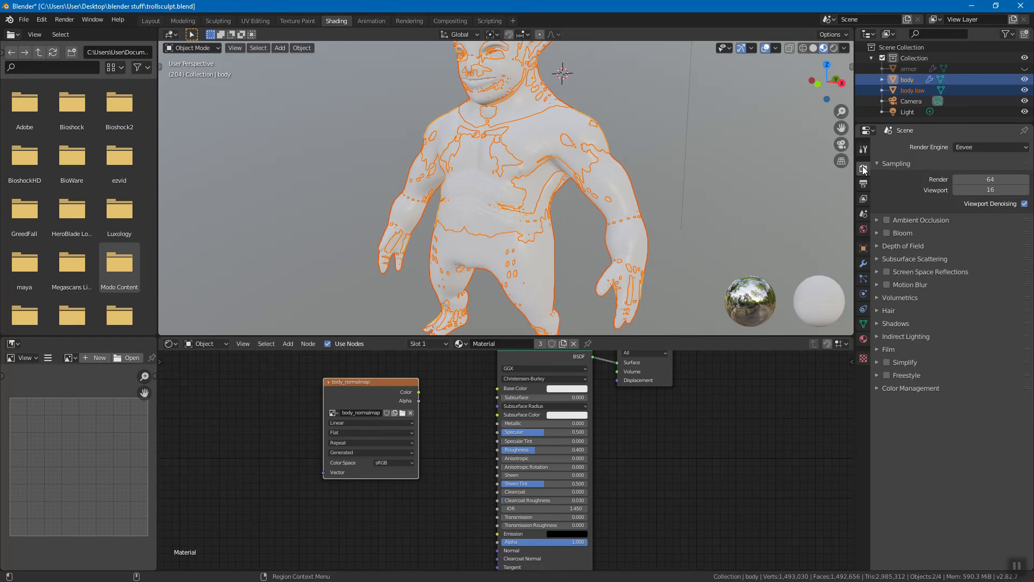
left_click(981, 147)
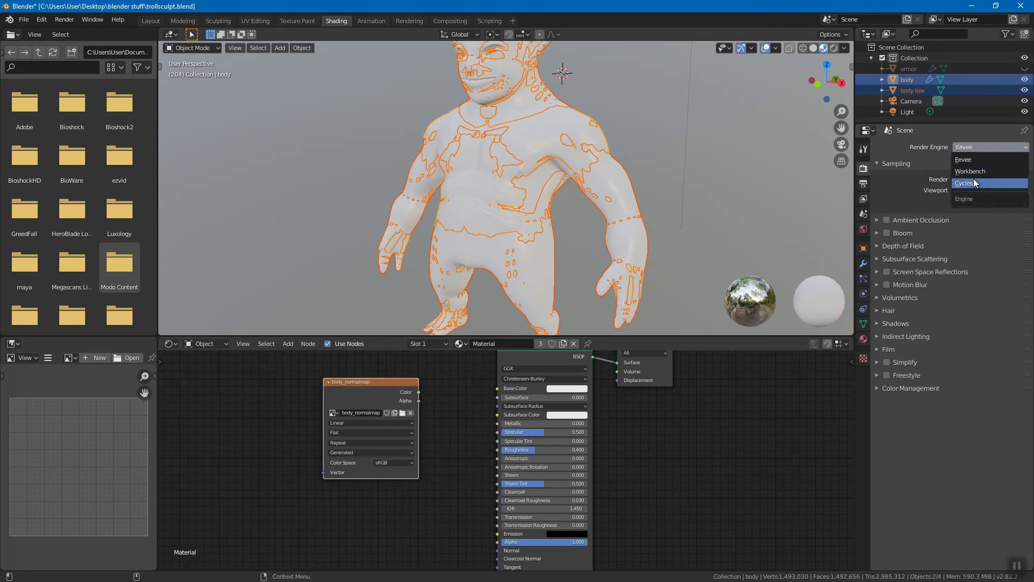
left_click(985, 141)
left_click(985, 141)
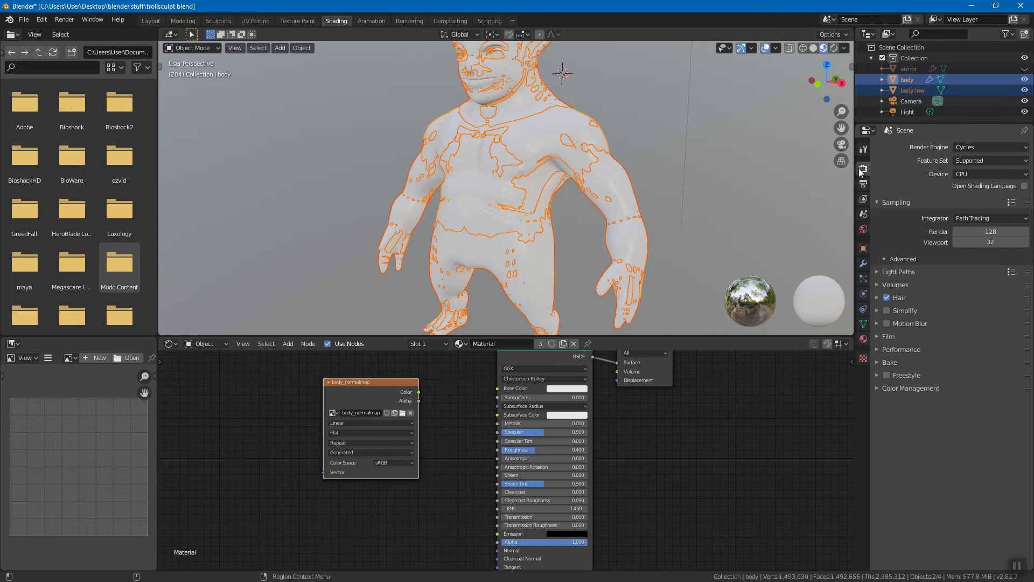
Step: Switch the scene's render engine to Eevee and back to Cycles
left_click(979, 147)
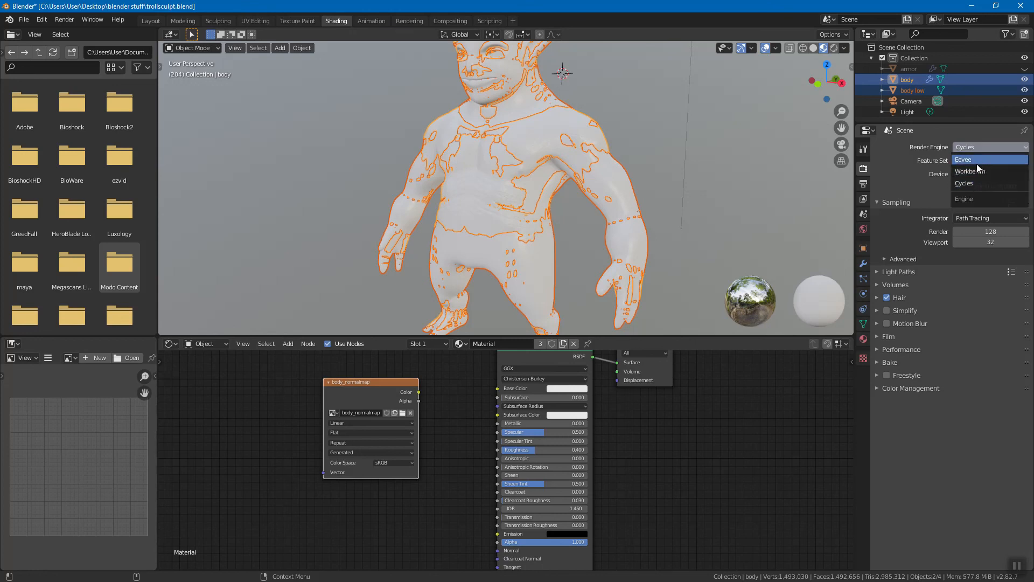
left_click(978, 160)
left_click(988, 147)
left_click(979, 182)
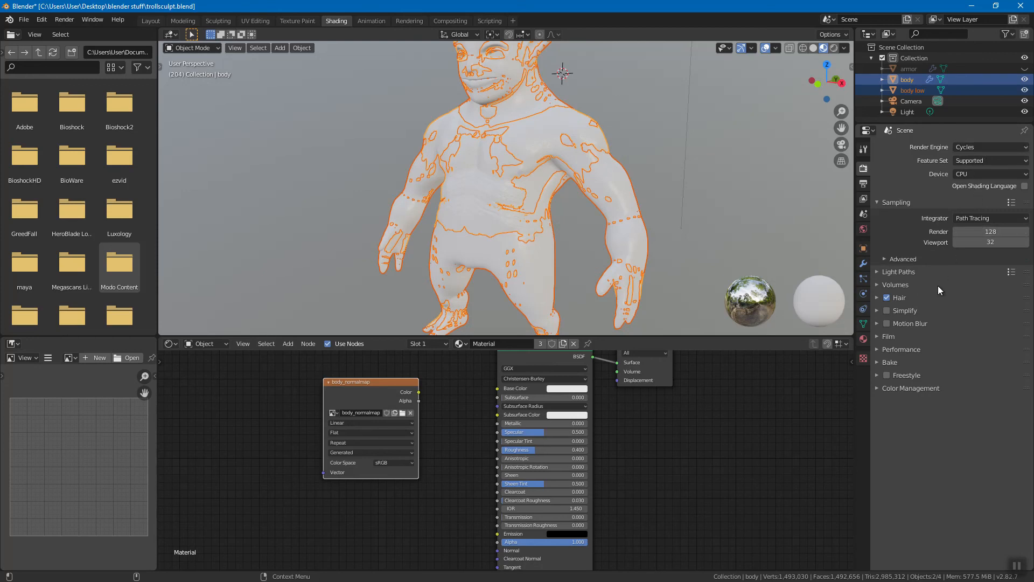
Step: Expand the Bake settings and set the bake type to Normal
left_click(877, 363)
scroll(951, 333, "down", 2)
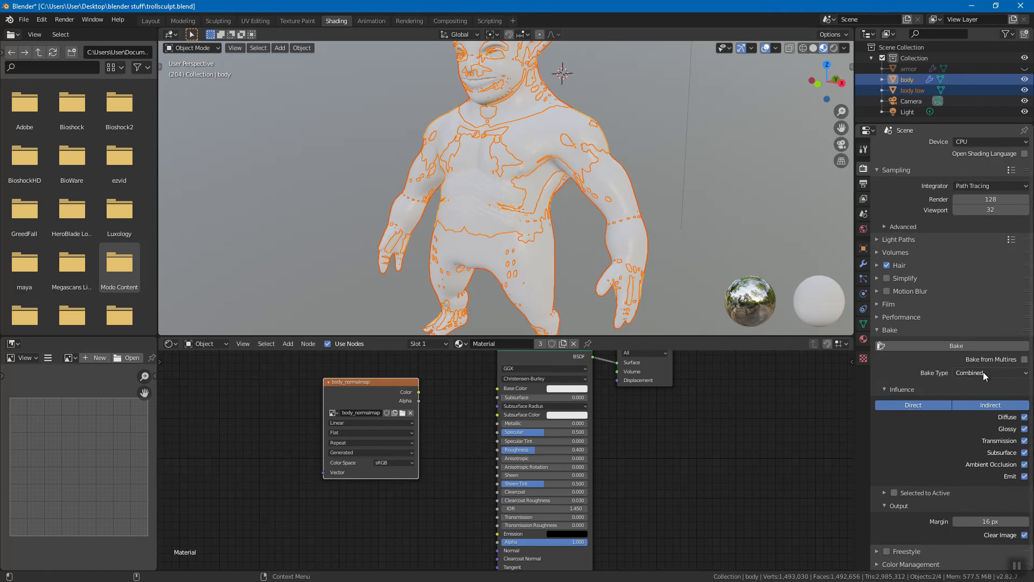
left_click(984, 372)
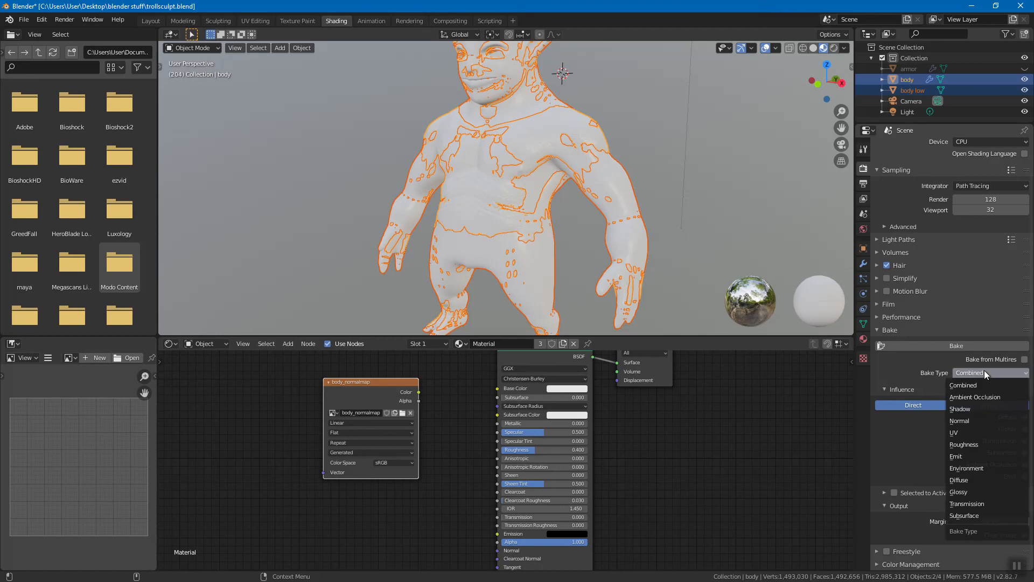
left_click(969, 419)
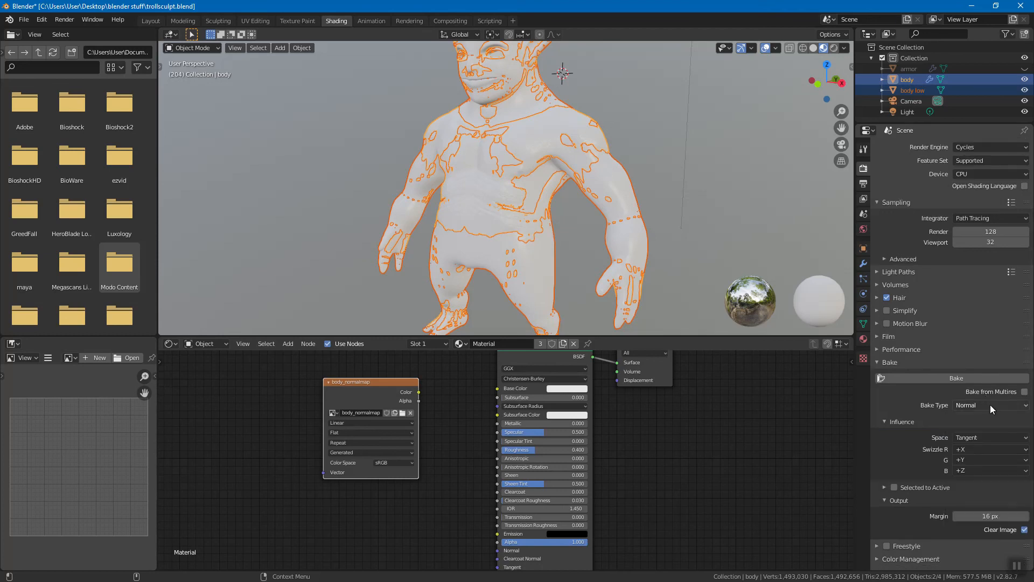
left_click(993, 435)
Step: Enable Selected to Active for the bake and set its ray distance to 0.4 m
left_click(919, 487)
left_click(894, 487)
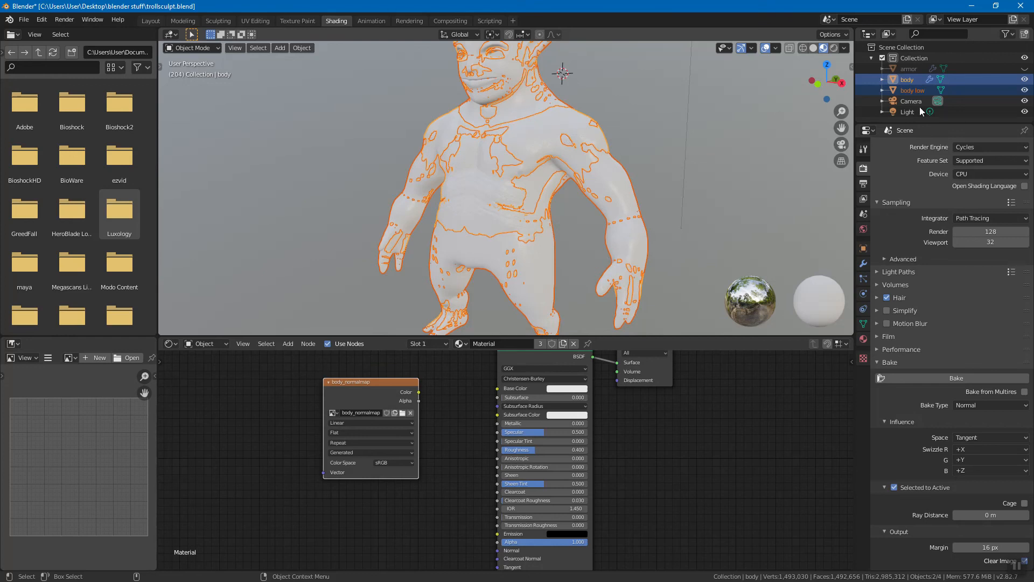
left_click(1008, 517)
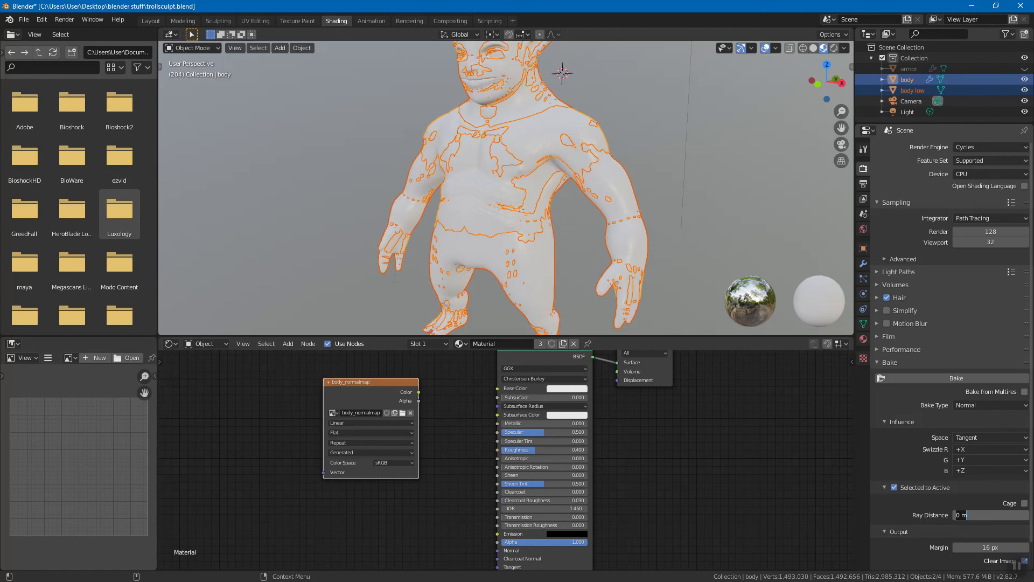
type("0.4")
key("Return")
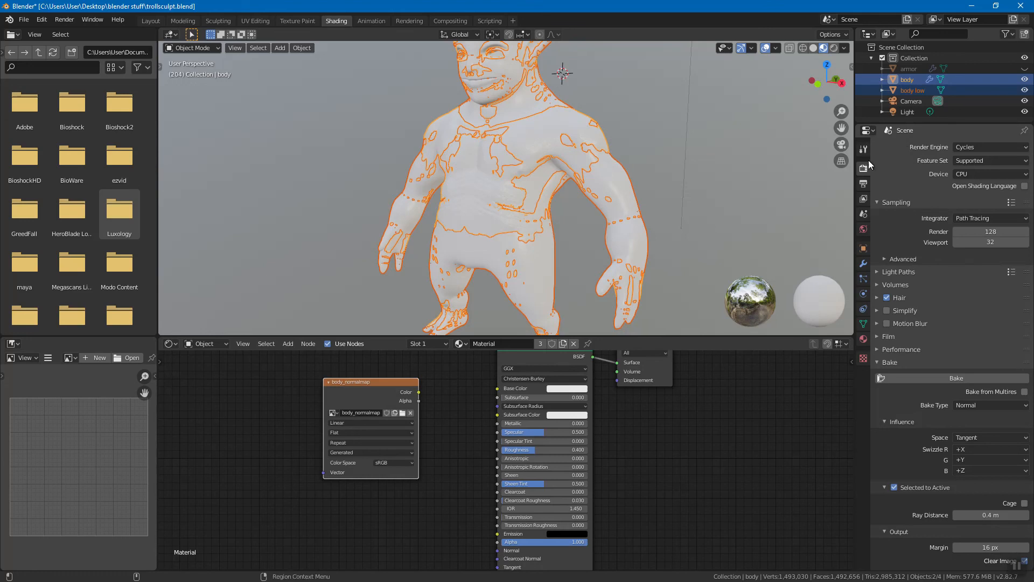
Step: Recheck the Cycles, Normal and Selected to Active settings, and bake the sculpt's normal map into the body_normalmap image
left_click(979, 146)
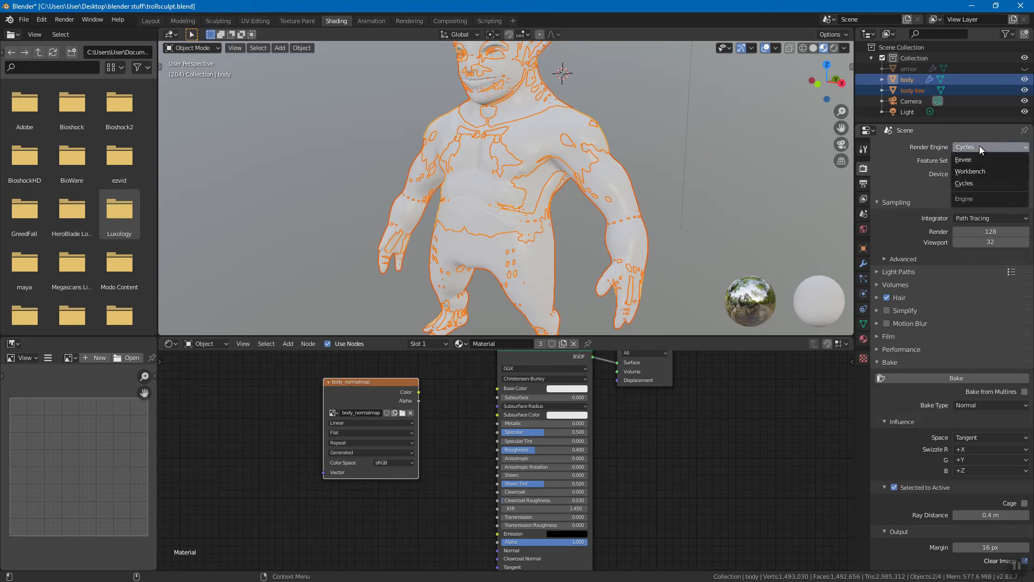
left_click(973, 184)
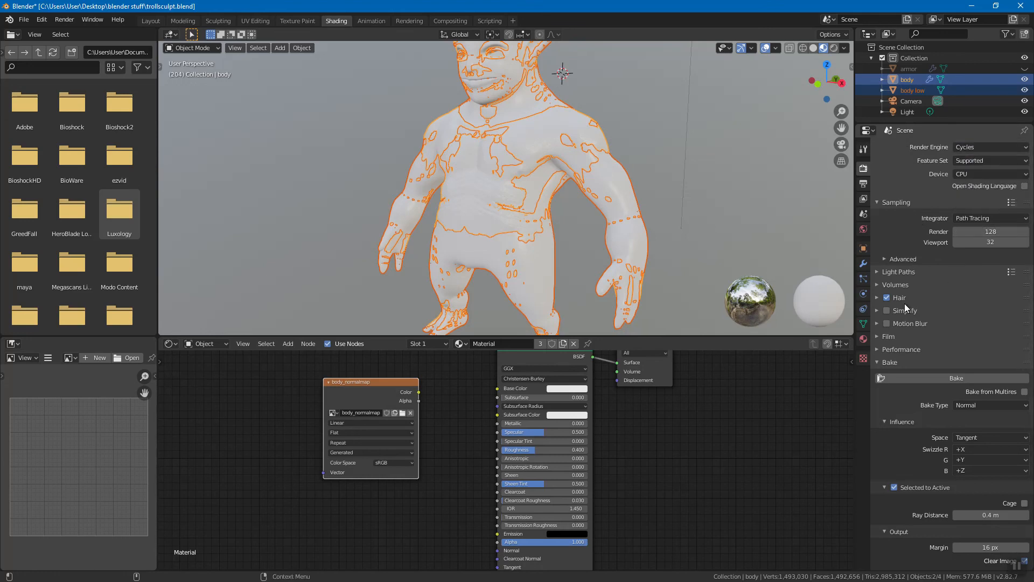
left_click(877, 363)
left_click(877, 361)
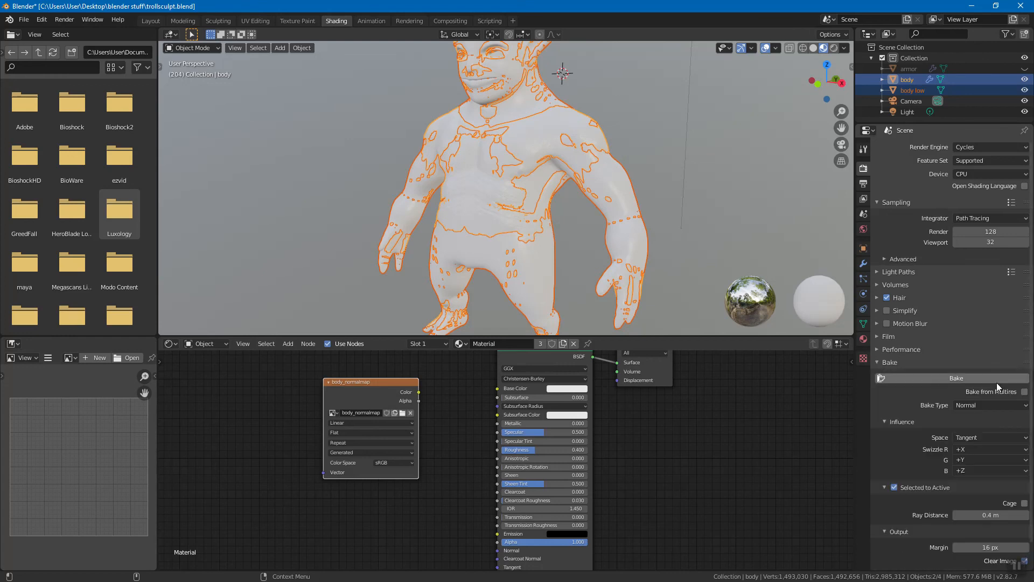
left_click(974, 406)
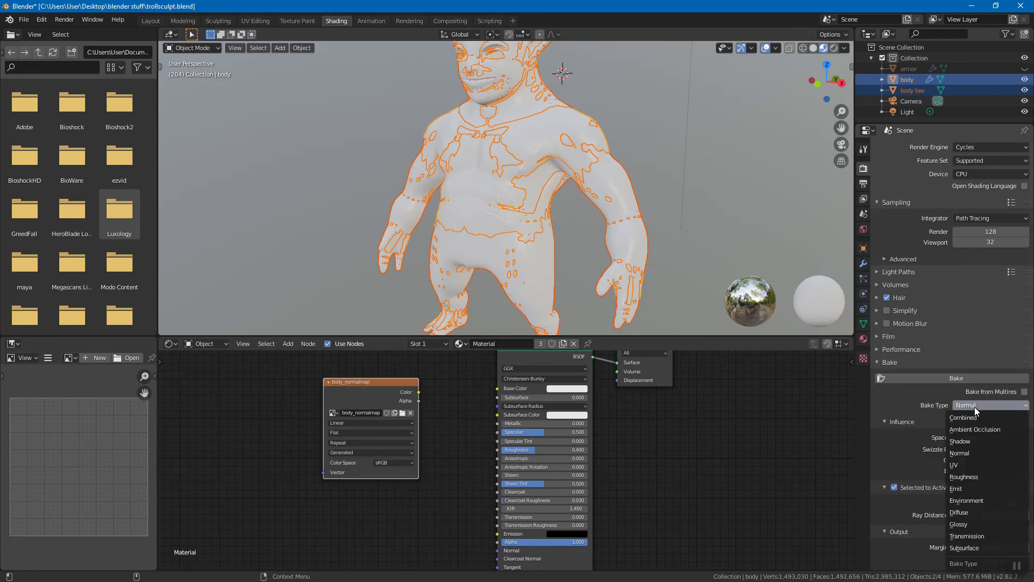
left_click(969, 457)
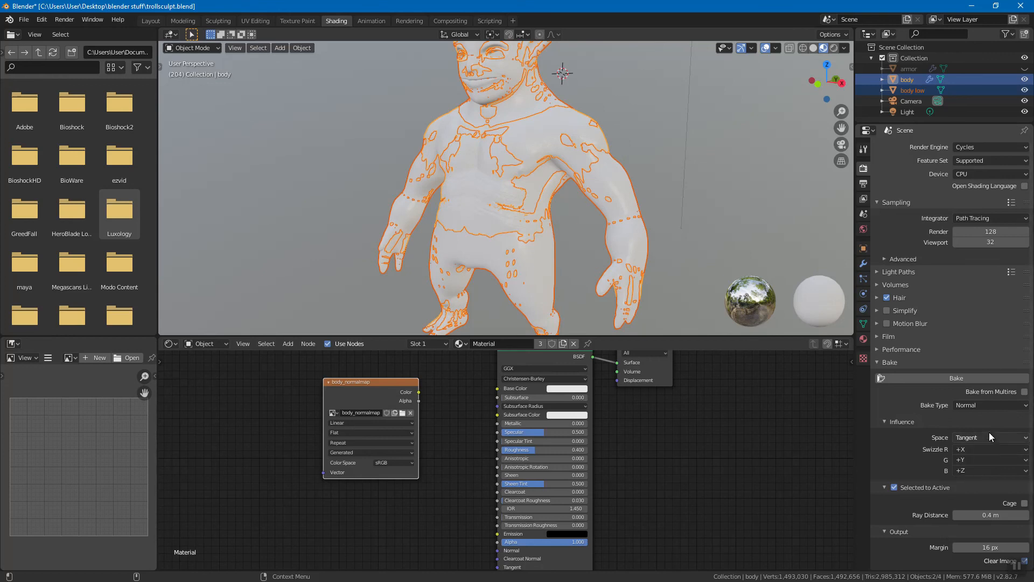
left_click(883, 487)
left_click(884, 488)
left_click(884, 487)
left_click(885, 487)
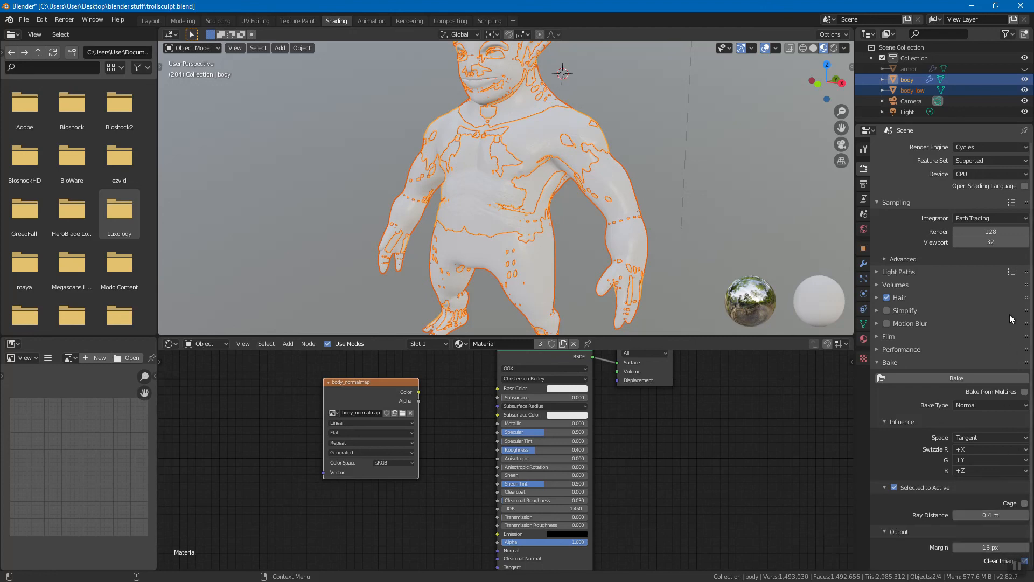
left_click(959, 378)
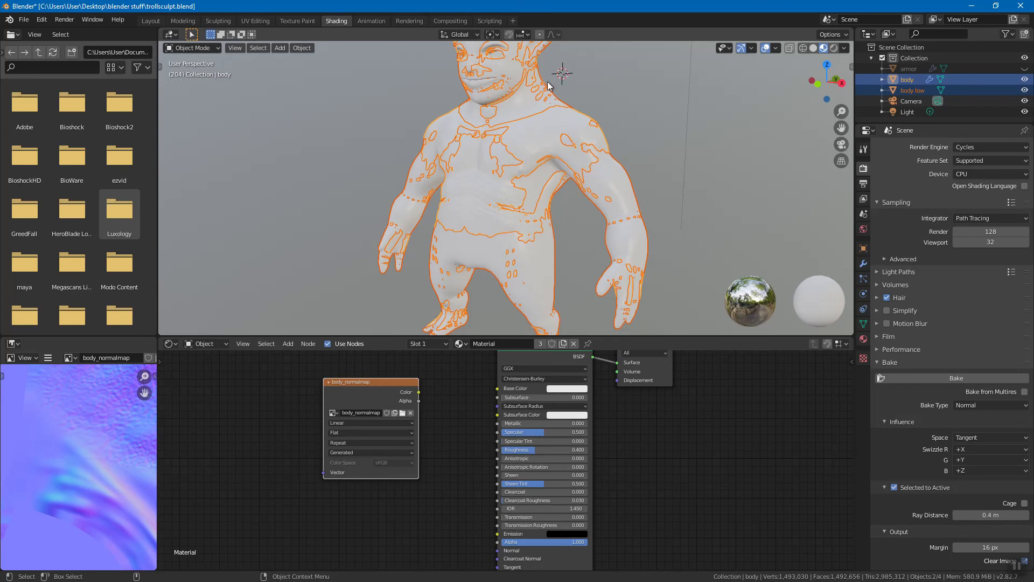
Step: Examine the baked body_normalmap image in the image editor, both in close-up and as a whole
scroll(78, 430, "down", 3)
scroll(79, 432, "up", 4)
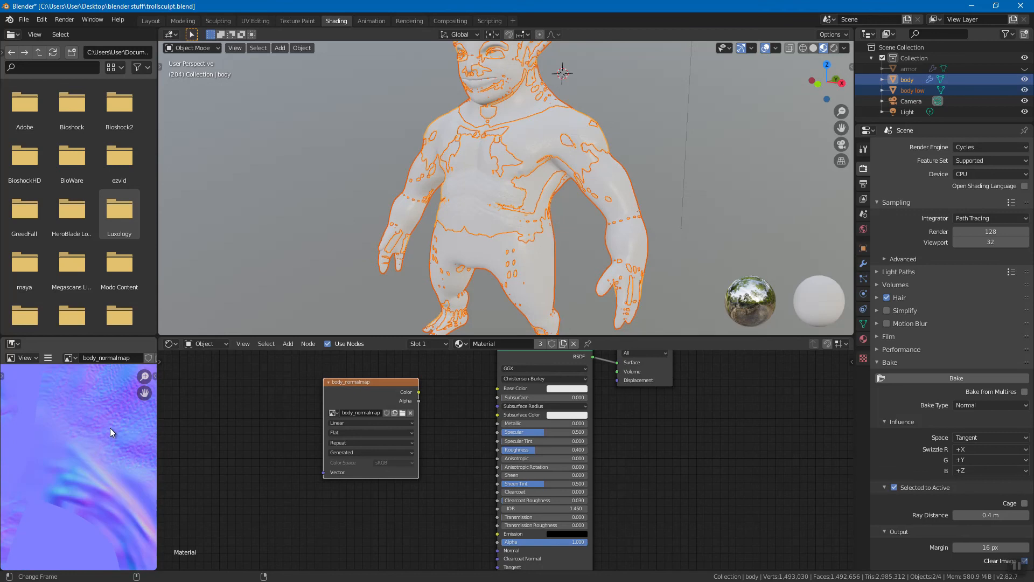
middle_click_drag(114, 430, 79, 454)
middle_click_drag(91, 416, 90, 468)
scroll(71, 438, "up", 3)
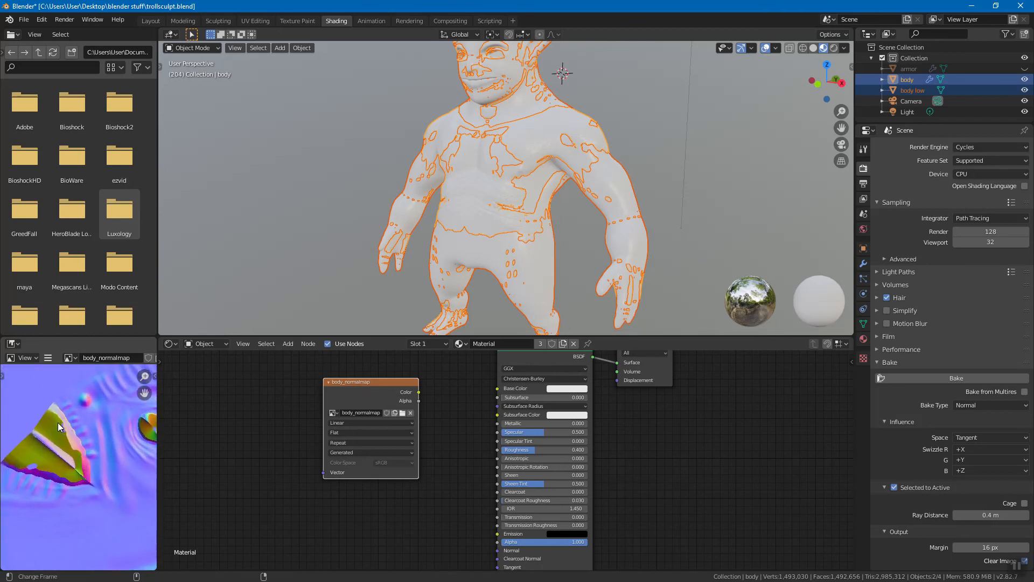
middle_click_drag(93, 428, 58, 439)
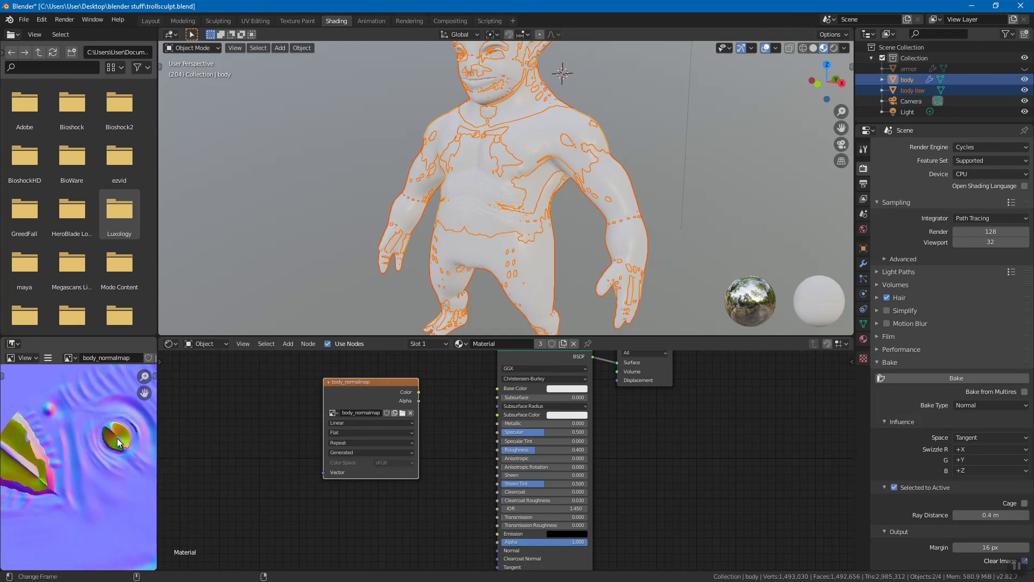
middle_click_drag(120, 437, 91, 481, "ctrl")
right_click_drag(92, 481, 31, 480, "alt")
middle_click_drag(32, 479, 121, 434, "alt")
right_click_drag(121, 434, 48, 468, "alt")
middle_click_drag(48, 467, 45, 436, "alt")
right_click_drag(45, 435, 69, 452, "alt")
middle_click_drag(69, 452, 75, 458, "alt")
right_click_drag(76, 458, 84, 464, "alt")
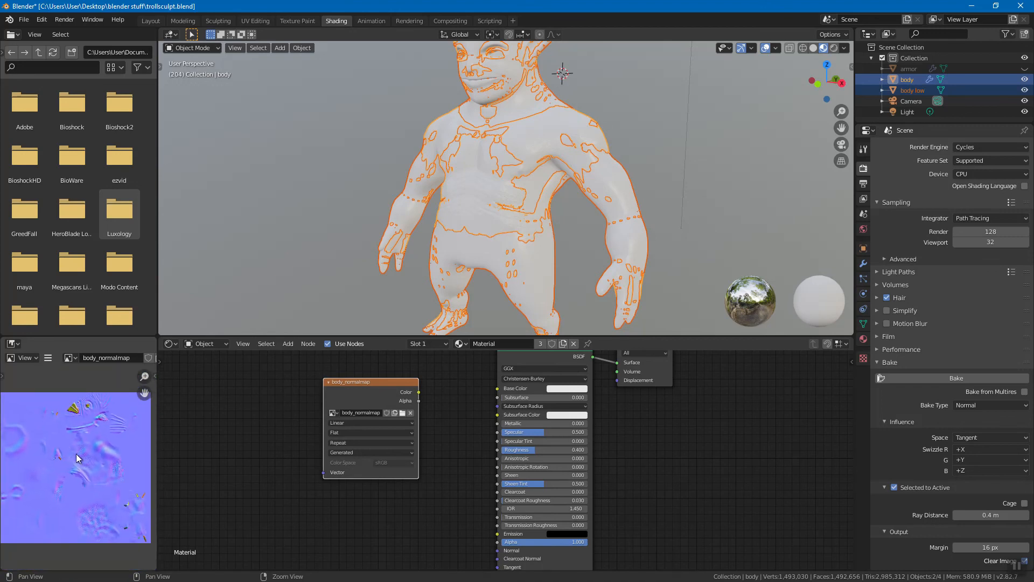
Step: Hide the high-poly body object and select only body low
left_click_drag(370, 384, 349, 388)
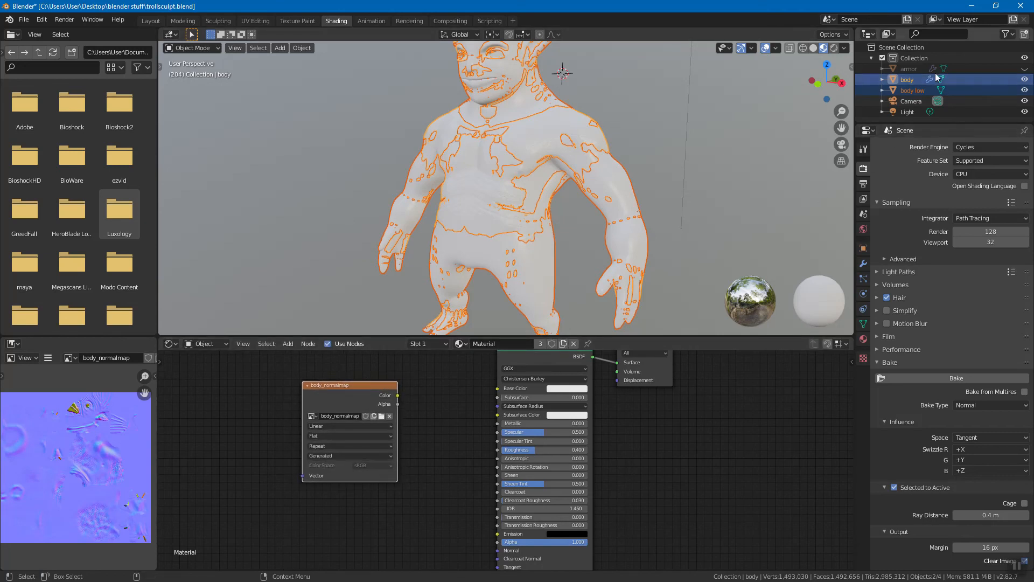
key("h")
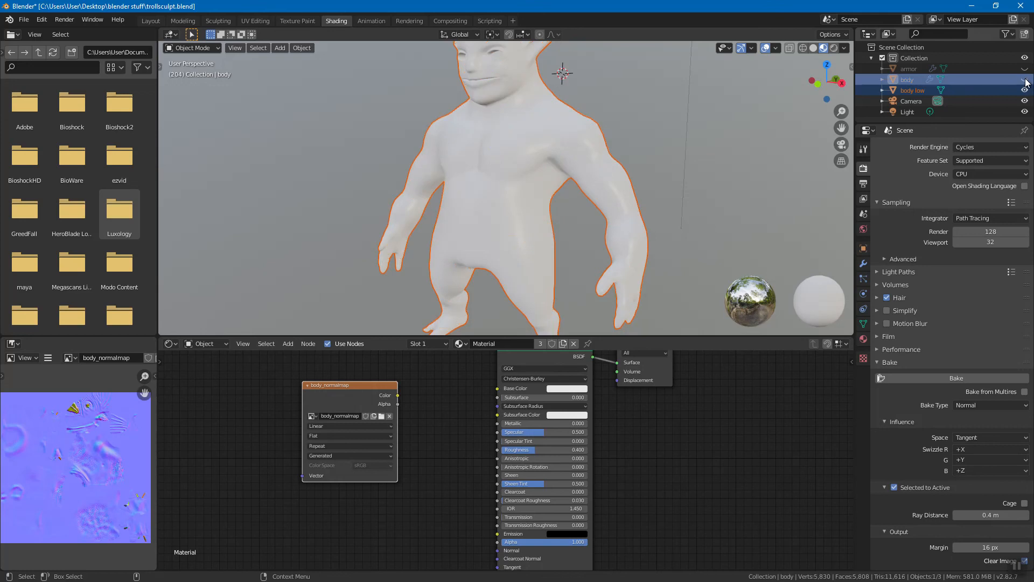
left_click(919, 92)
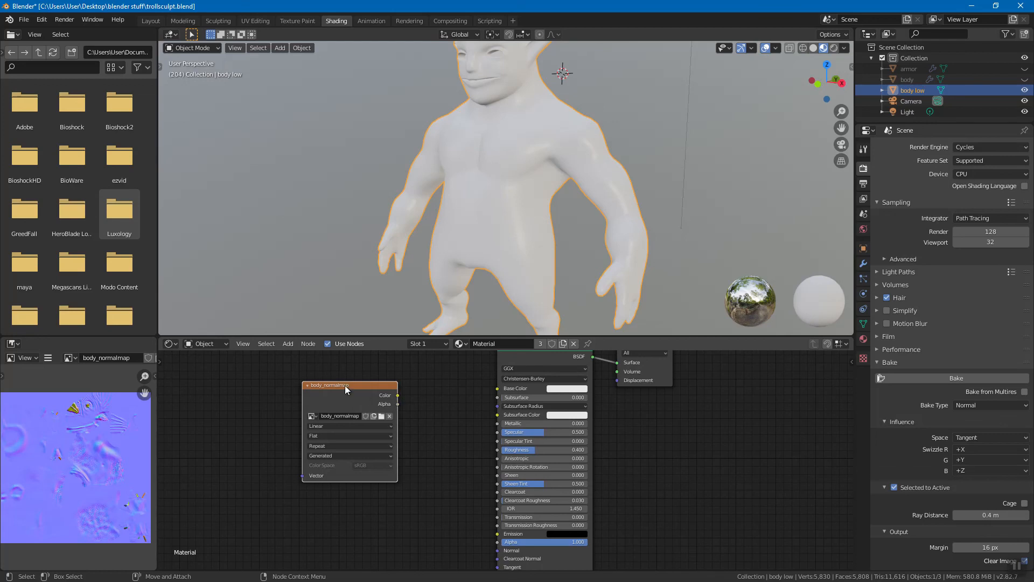
Step: Connect the body_normalmap node's Color output to the Normal input of the Principled BSDF
left_click_drag(355, 384, 345, 386)
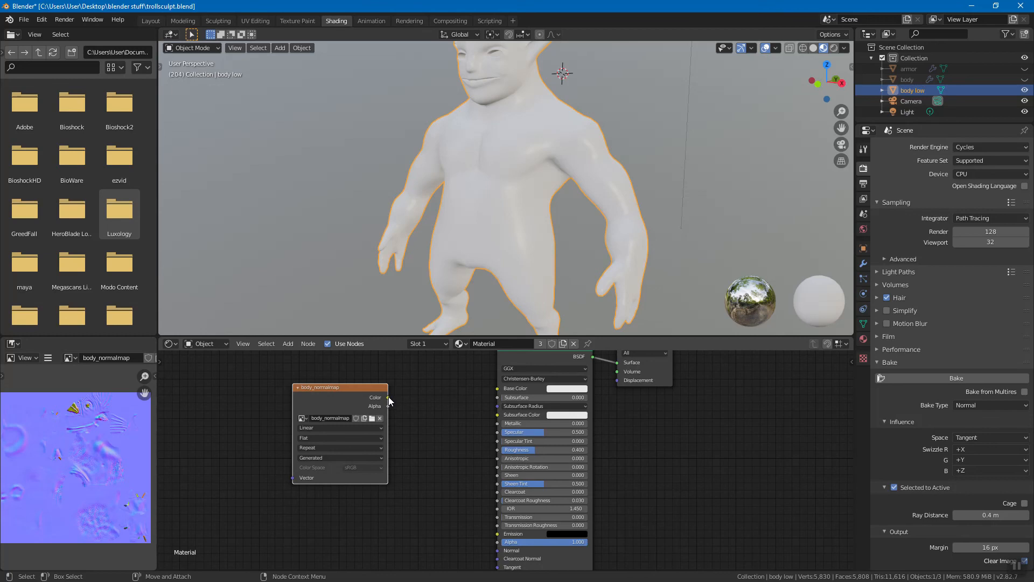
left_click_drag(389, 397, 509, 553)
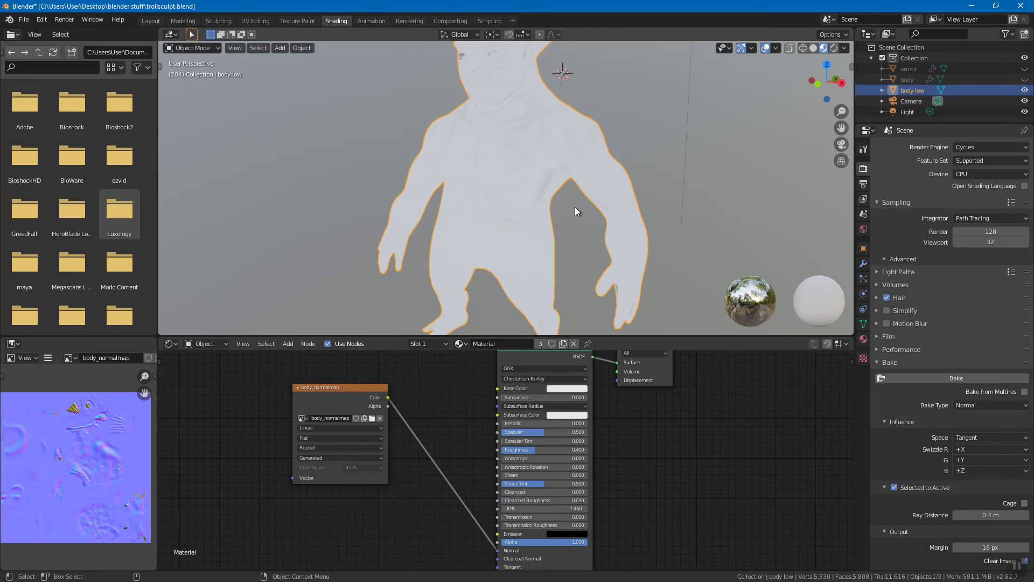
Step: Examine the normal map's effect on body low's head and torso from several angles
middle_click_drag(539, 184, 541, 128)
scroll(542, 128, "up", 2)
middle_click_drag(575, 162, 585, 175)
right_click_drag(586, 174, 568, 195, "alt")
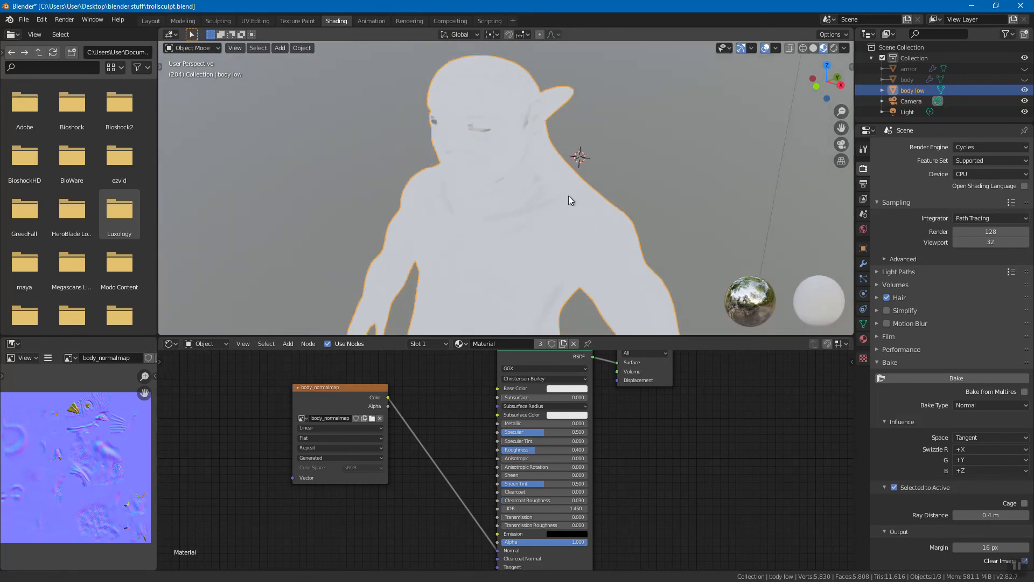
middle_click_drag(568, 196, 559, 135, "alt")
right_click_drag(558, 135, 573, 153, "alt")
mouse_move(572, 153)
left_mouse_down("alt")
mouse_move(497, 167)
mouse_move(437, 106)
mouse_move(451, 124)
mouse_move(567, 163)
left_mouse_up("alt")
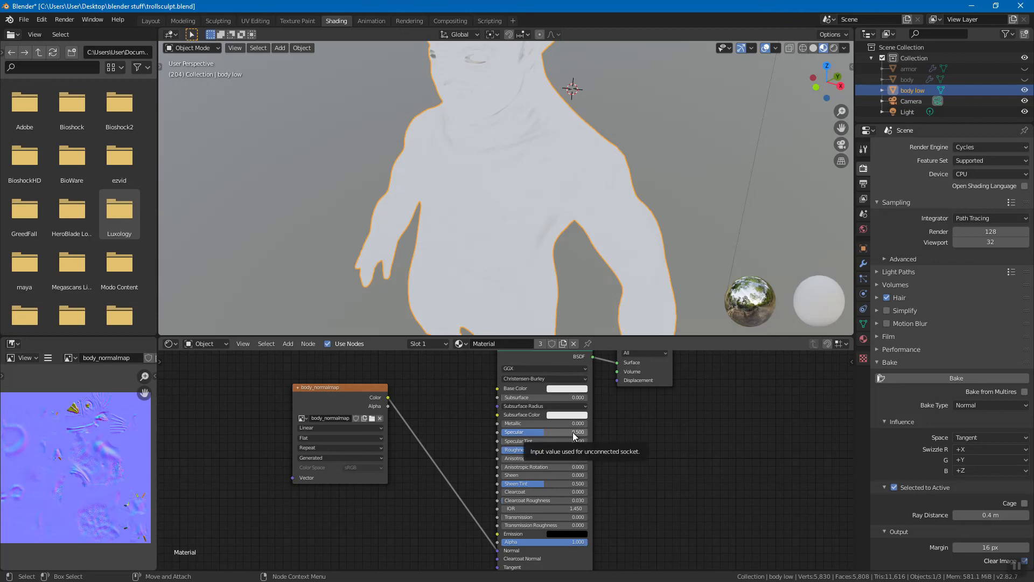
Step: Set the Principled BSDF's Specular to 0 and darken its Base Color to a light grey
left_click_drag(545, 434, 499, 434)
middle_click_drag(581, 208, 625, 254)
left_click(569, 389)
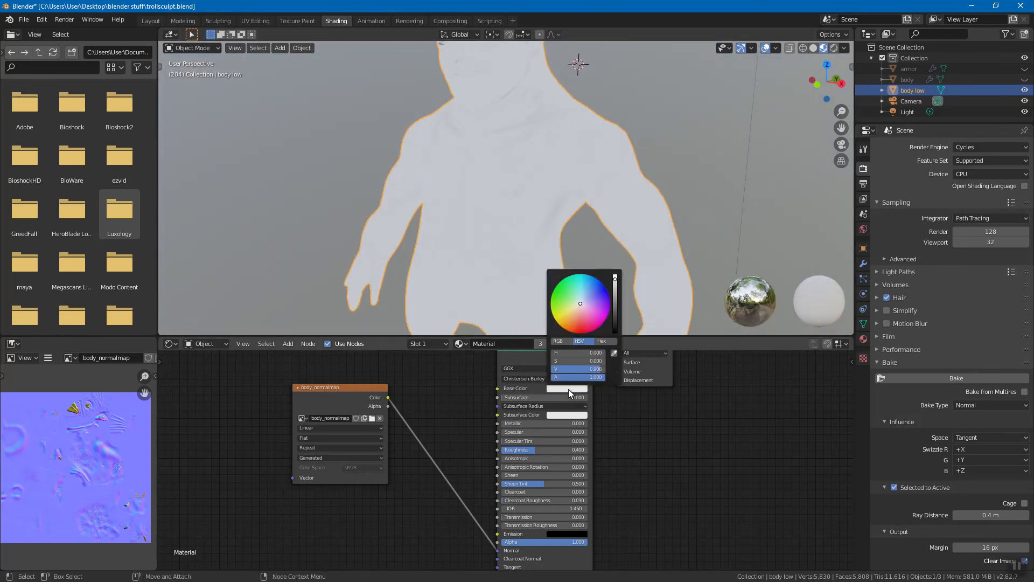
left_click(617, 294)
left_click_drag(617, 296, 613, 291)
middle_click_drag(616, 159, 510, 183)
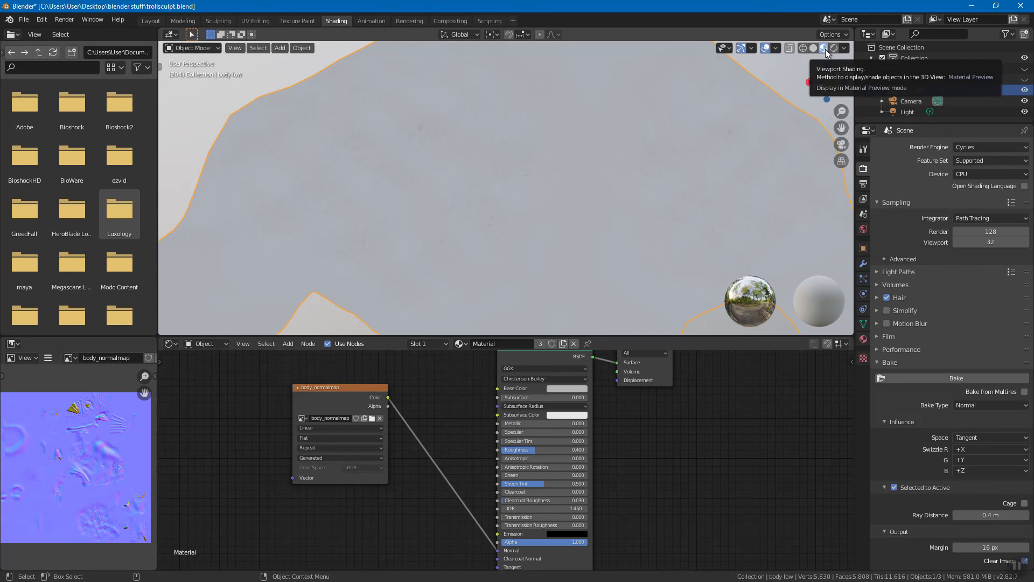
scroll(584, 186, "down", 6)
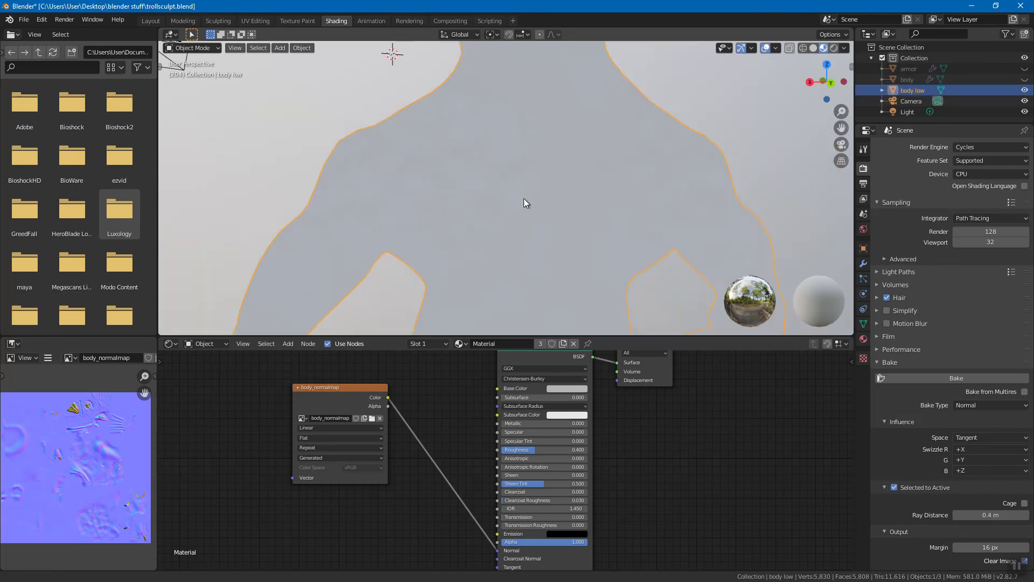
middle_click_drag(448, 208, 591, 221)
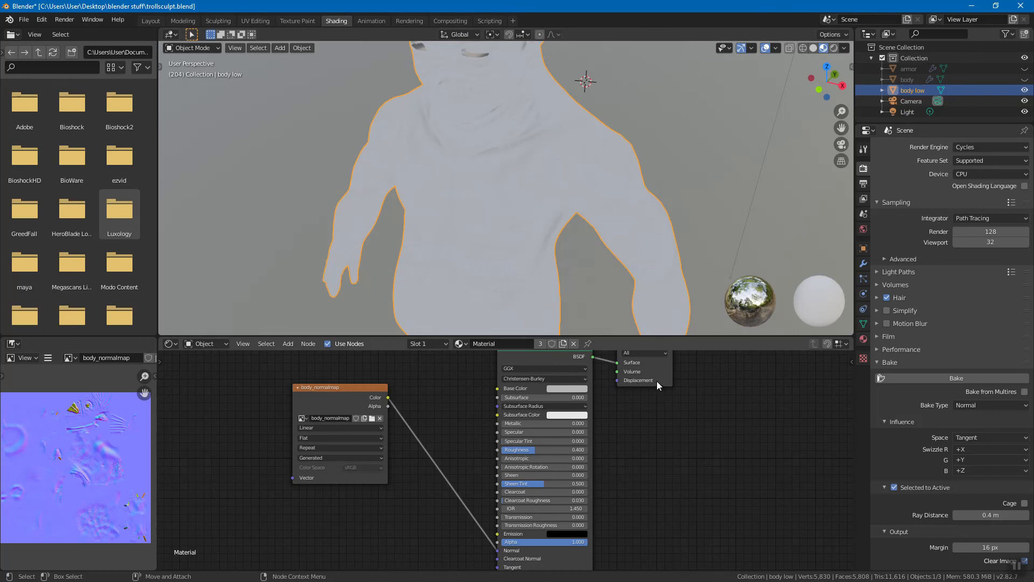
Step: Open and cancel the image file browser for body_normalmap, and move its node slightly farther from the Principled BSDF
left_click(373, 419)
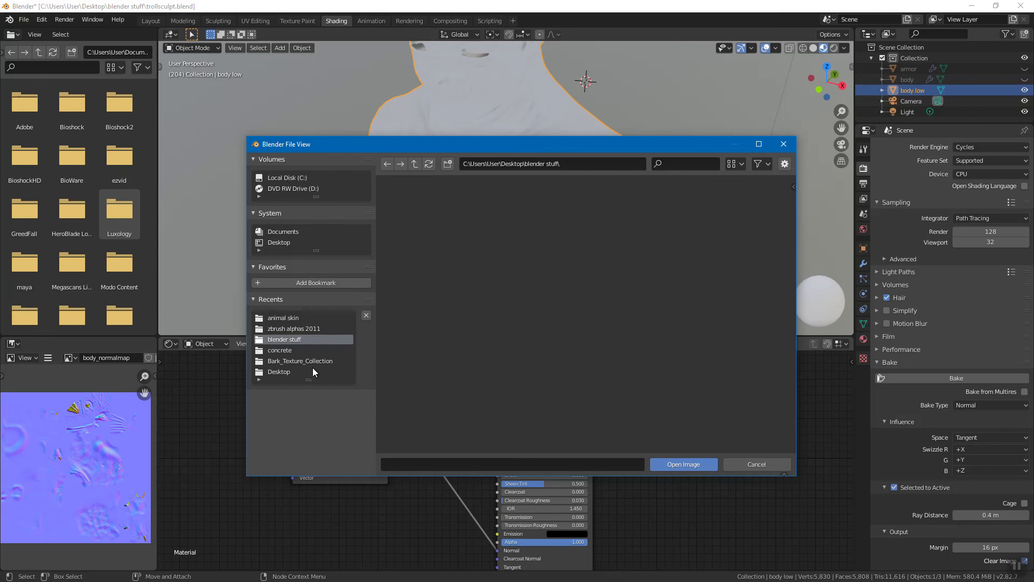
left_click(785, 147)
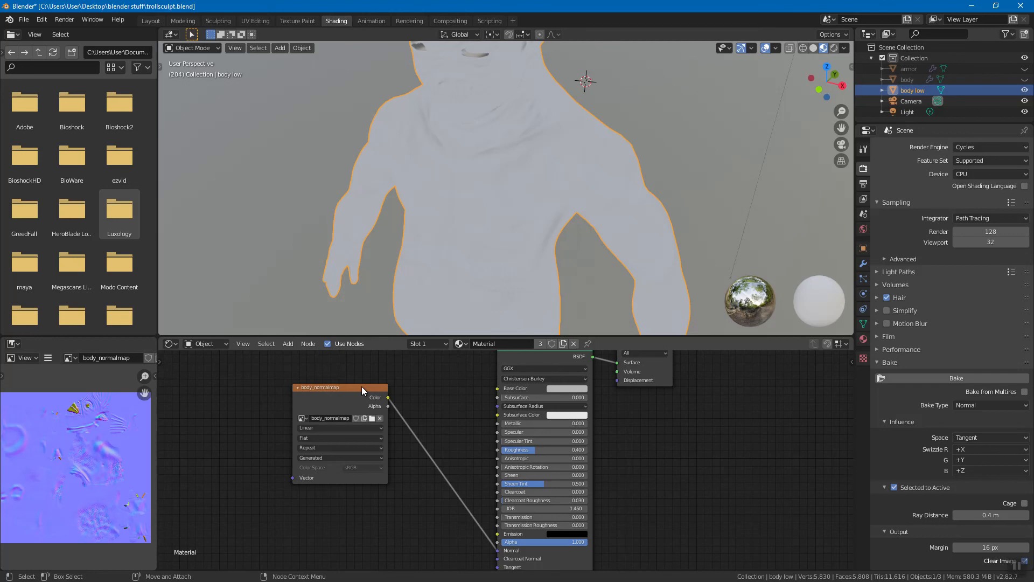
left_click_drag(361, 386, 349, 396)
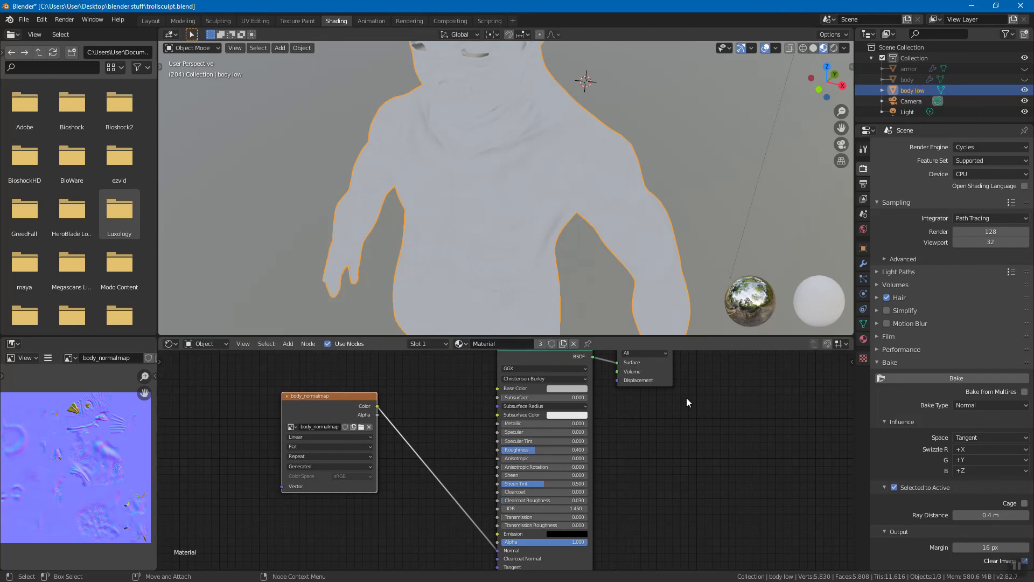